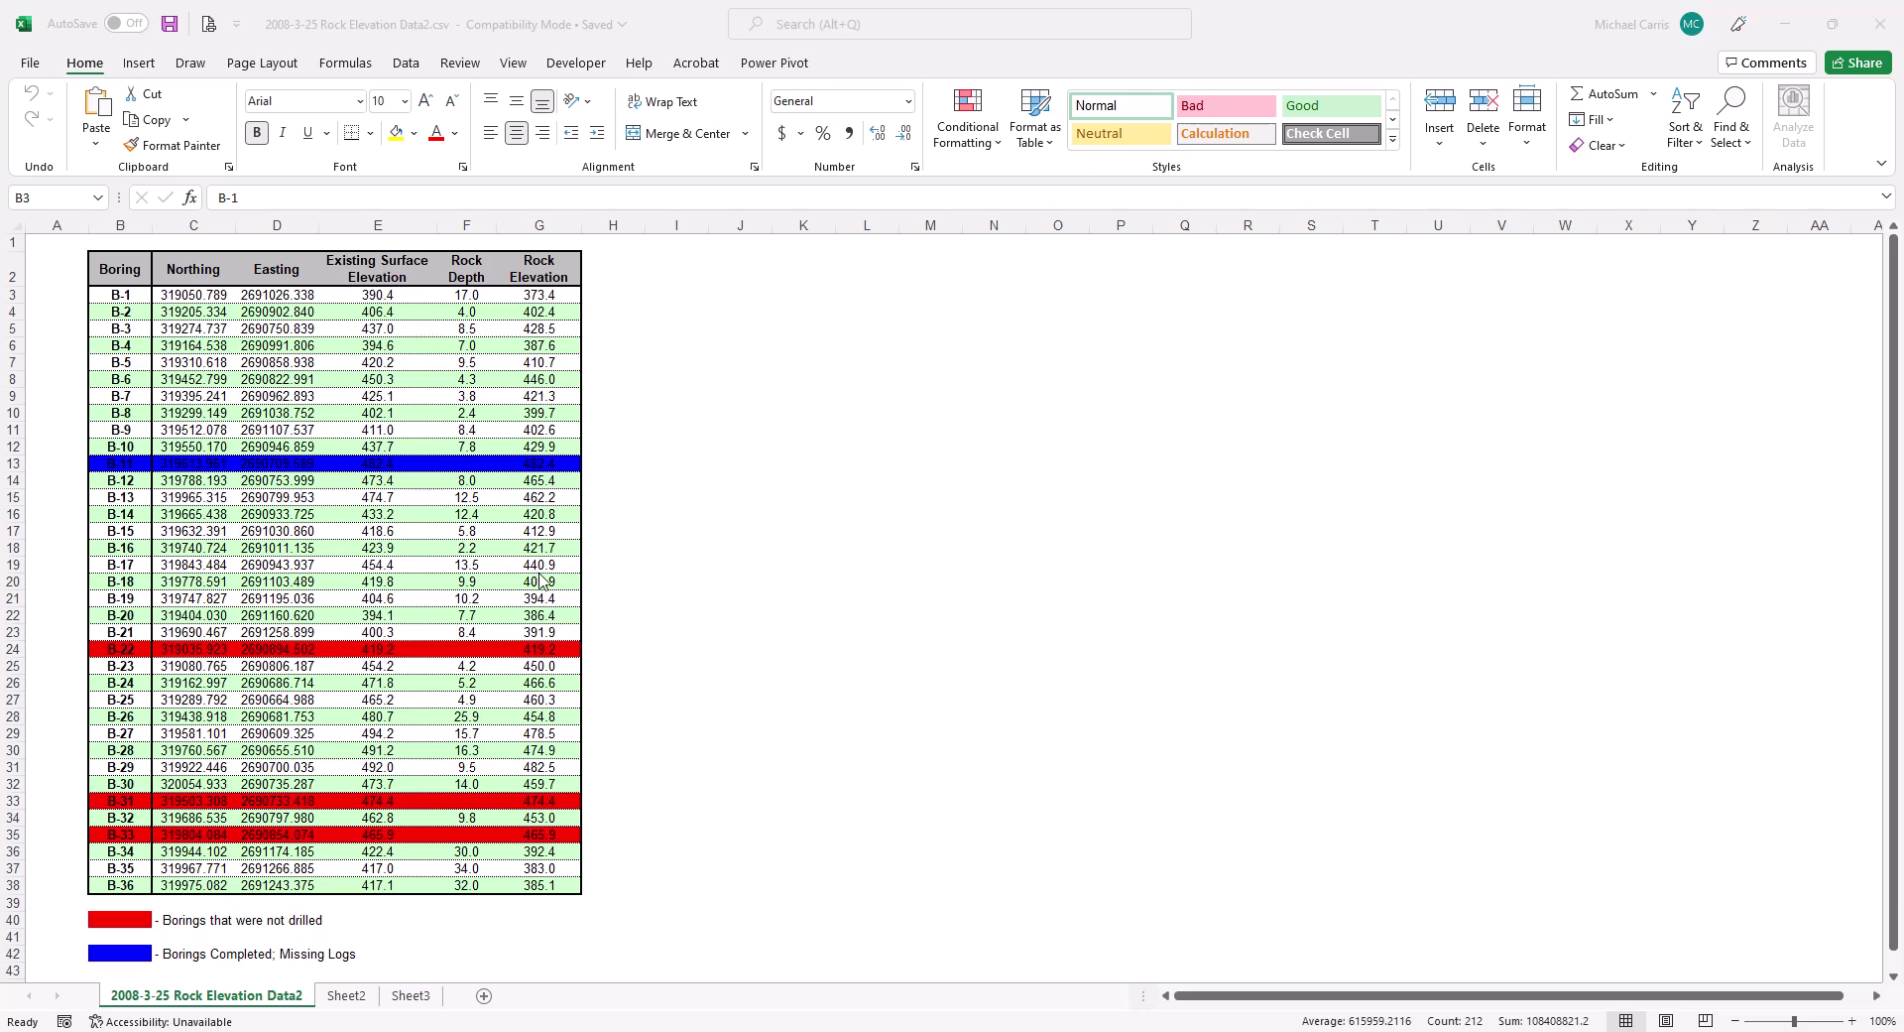
Review the file formats available for saving the rock elevation workbook, leaving CSV (Comma delimited) as the type.
left_click(27, 73)
left_click(28, 72)
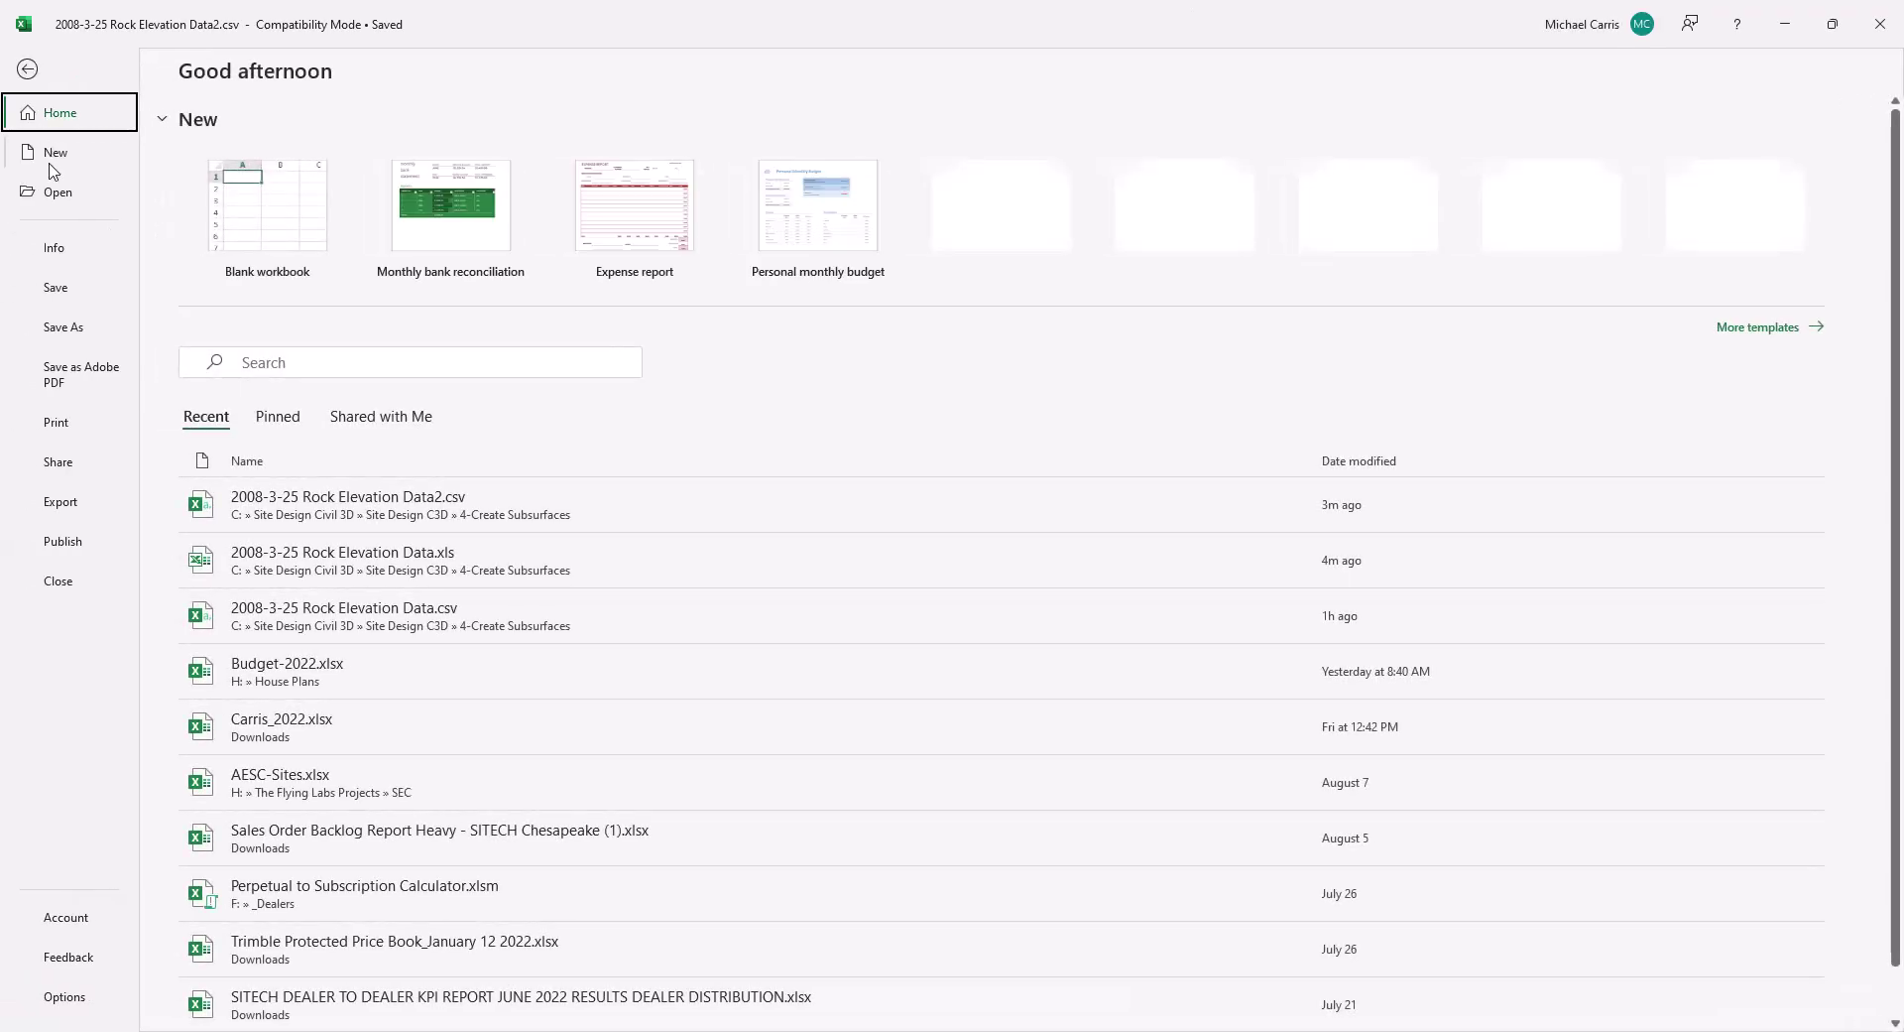
left_click(63, 327)
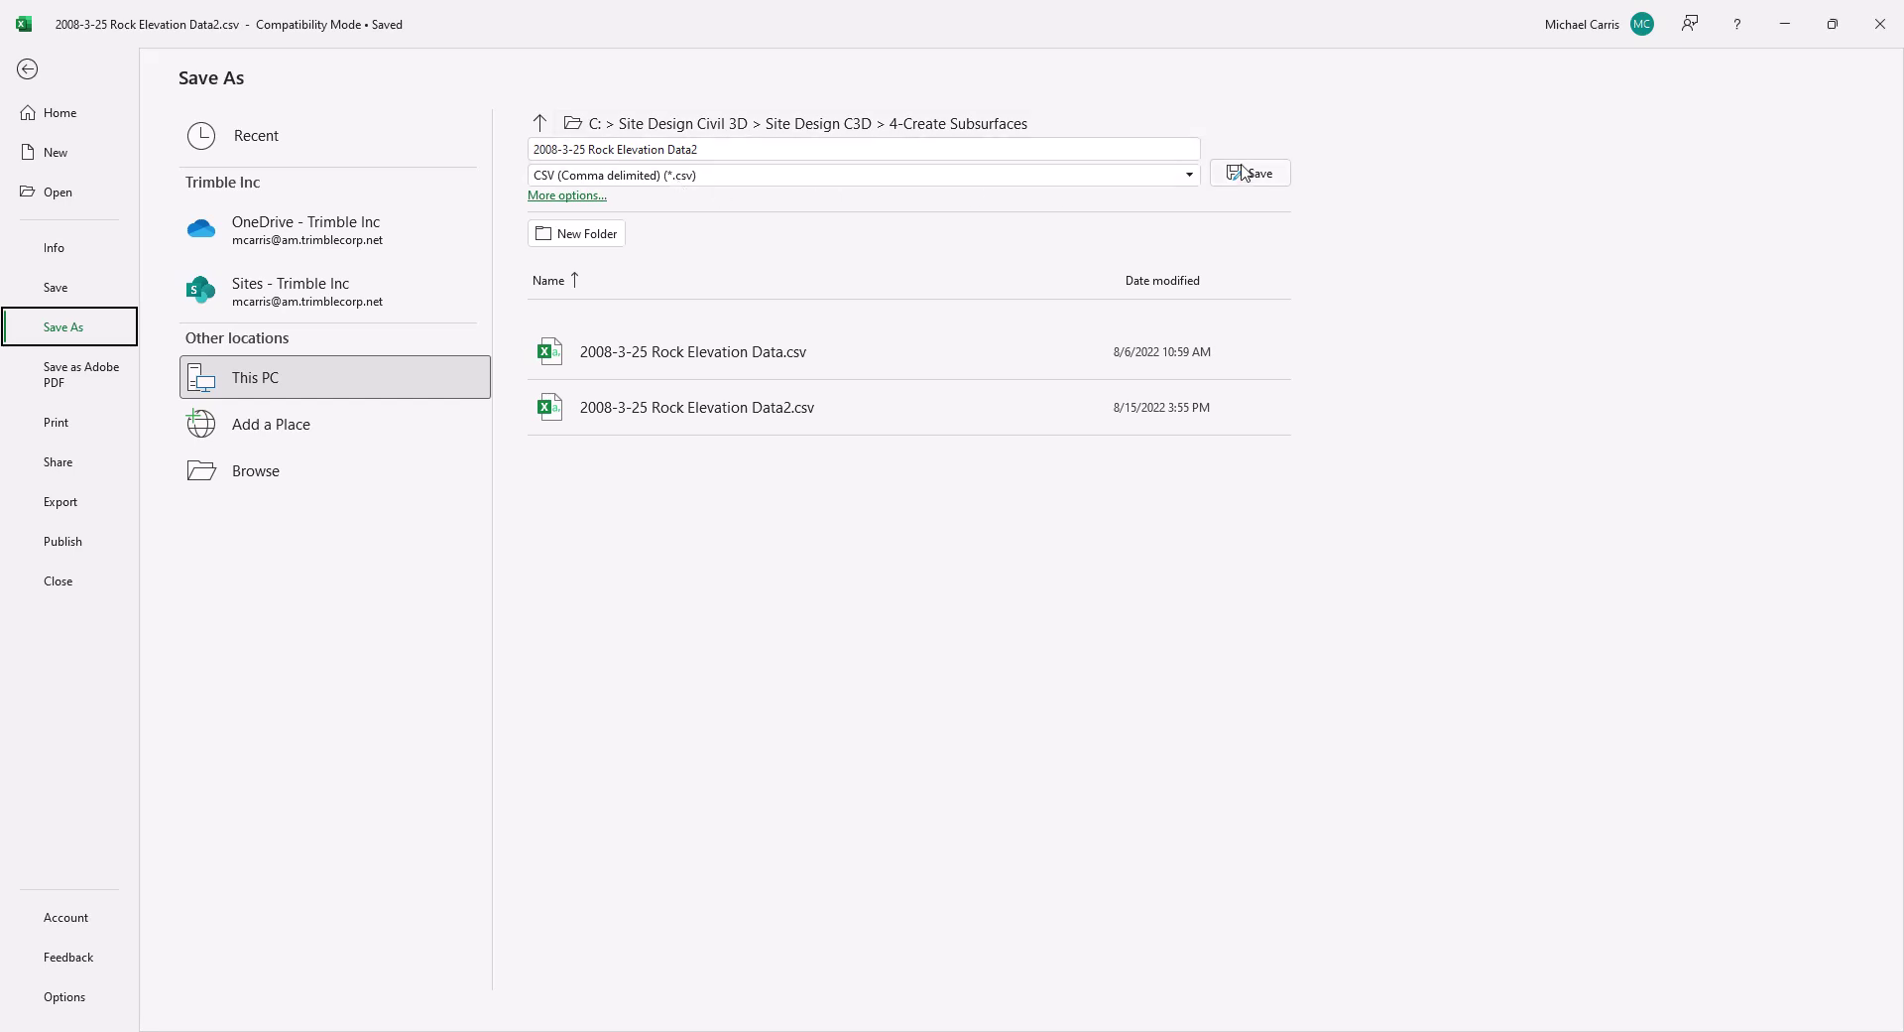
left_click(1189, 176)
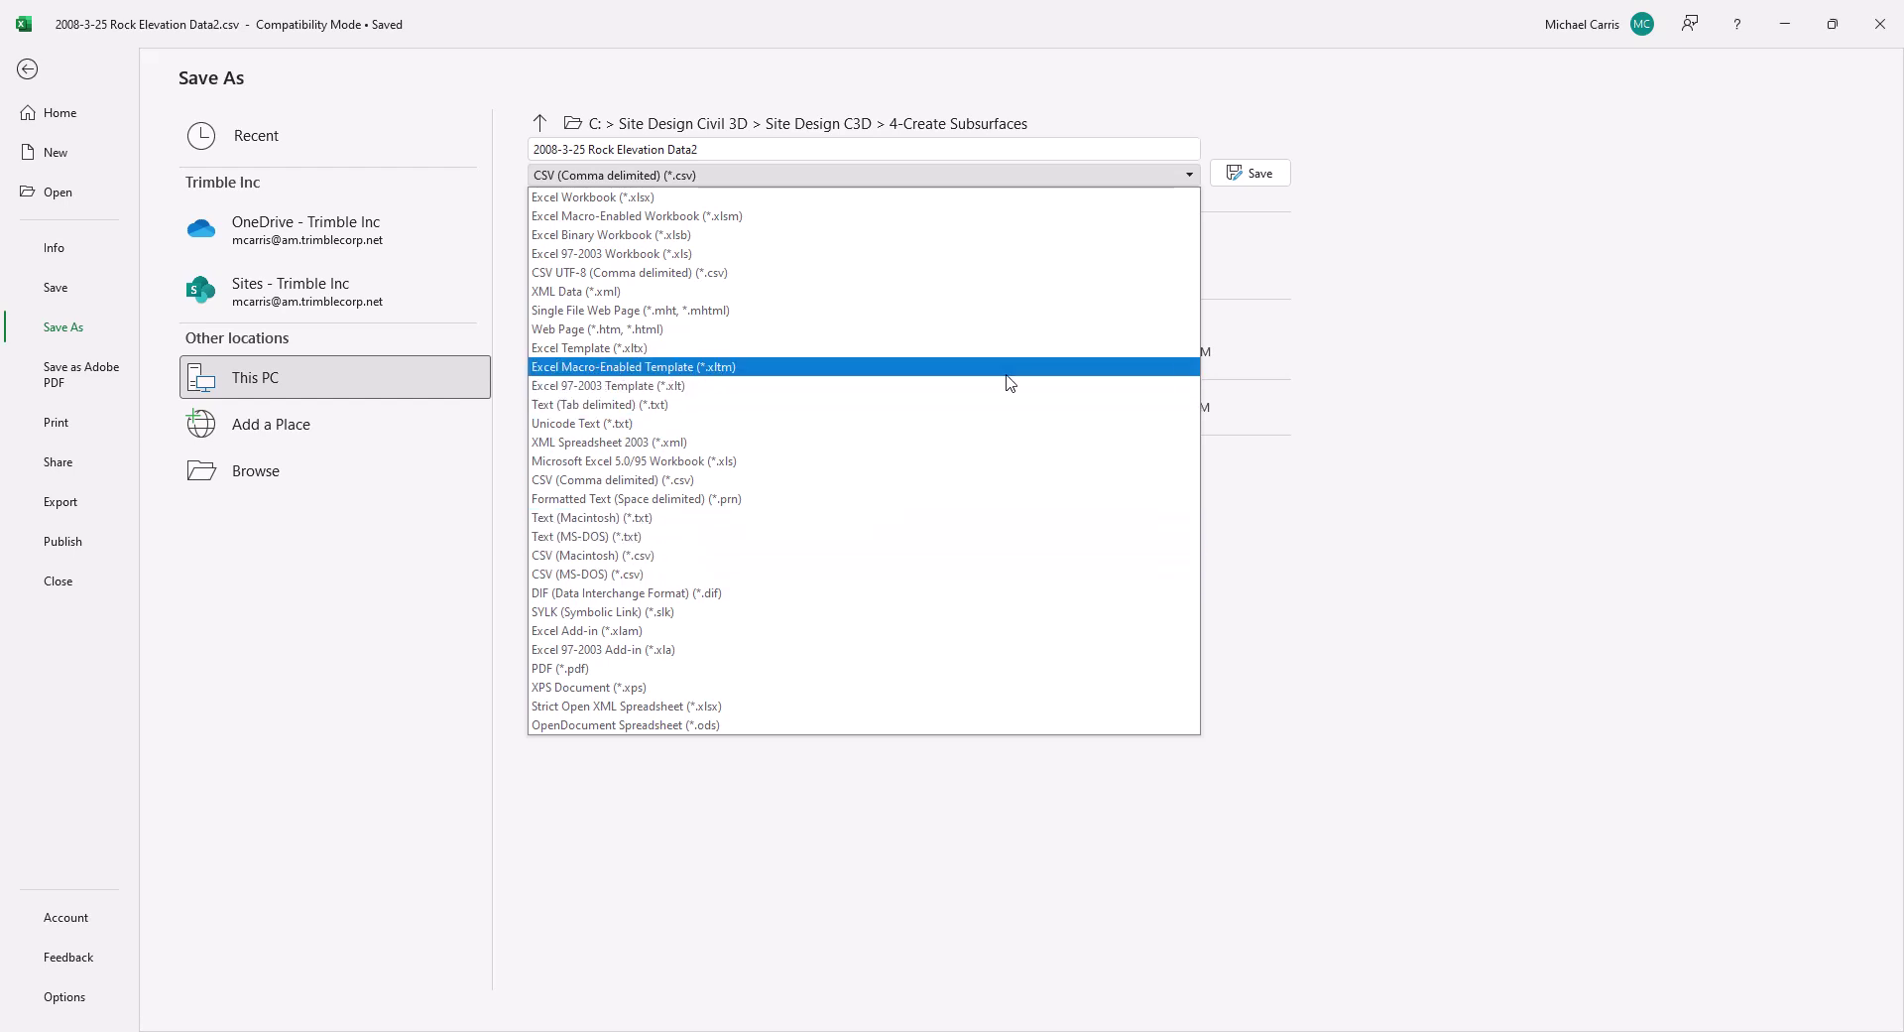
left_click(1373, 168)
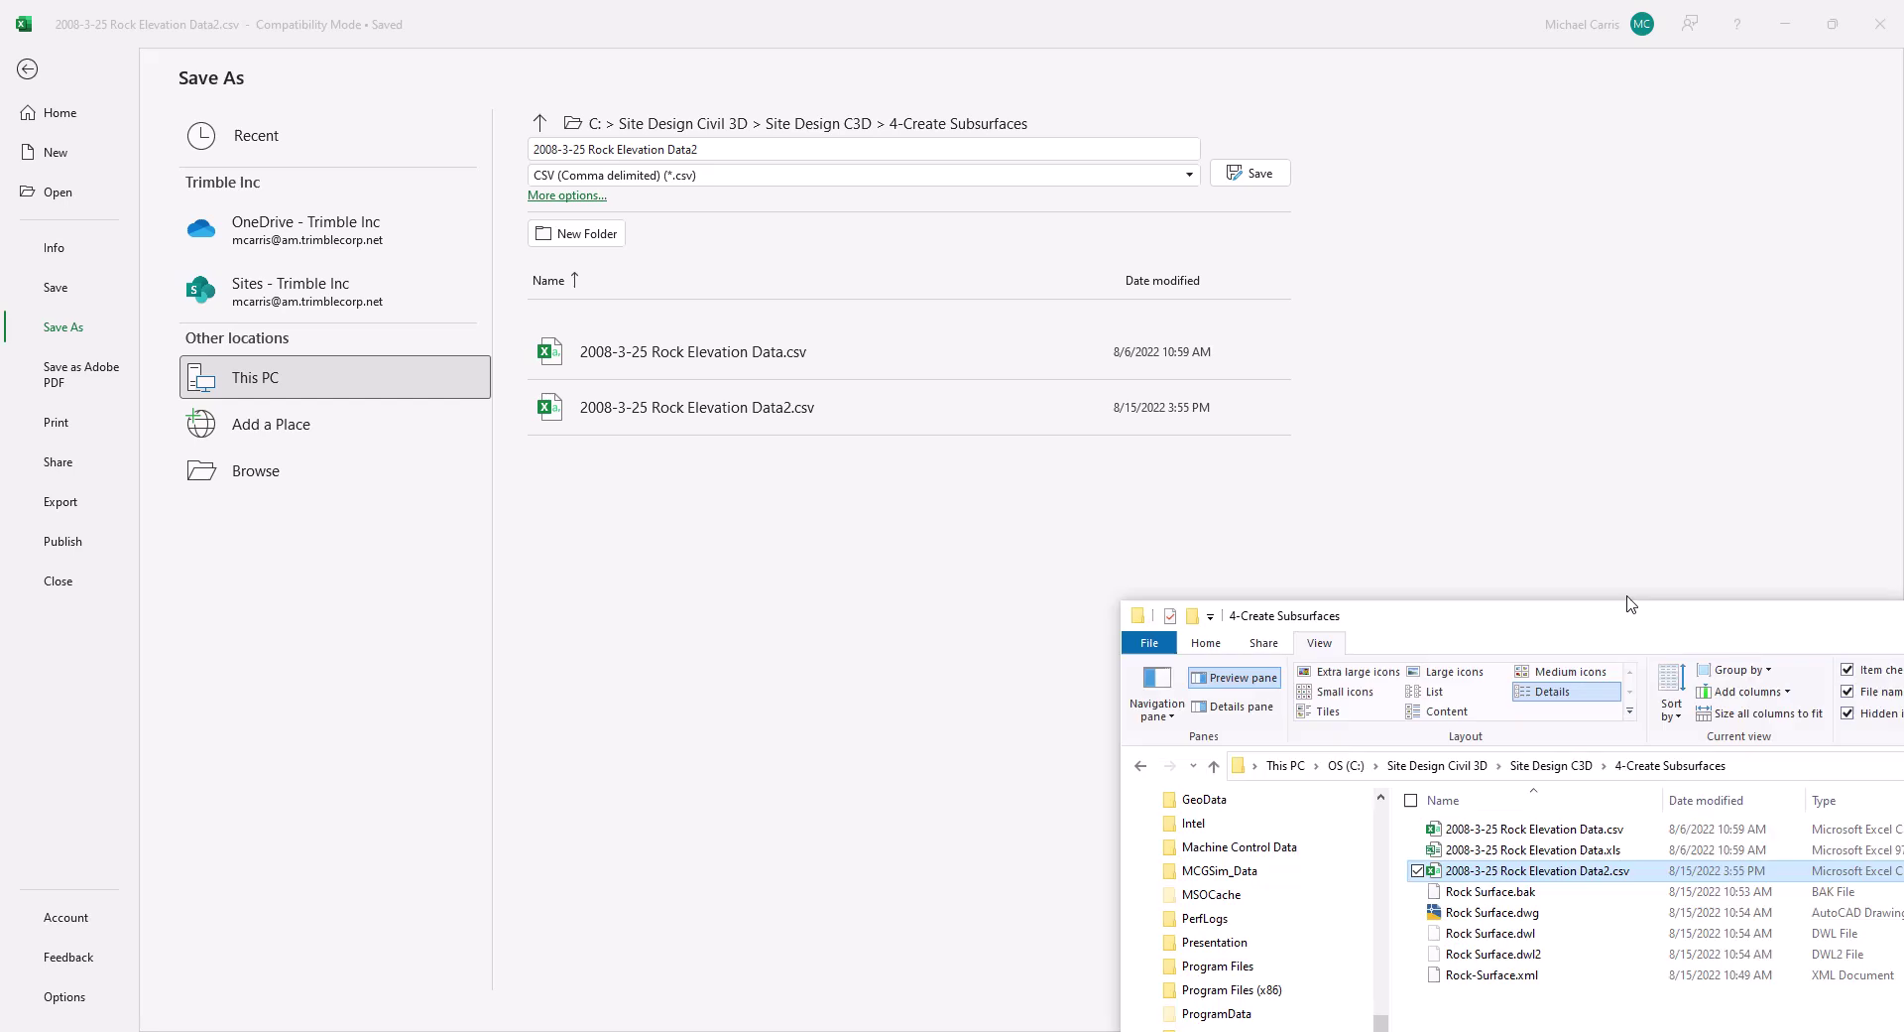
Open 2008-3-25 Rock Elevation Data2.csv from the 4-Create Subsurfaces folder in Notepad.
left_click(1184, 651)
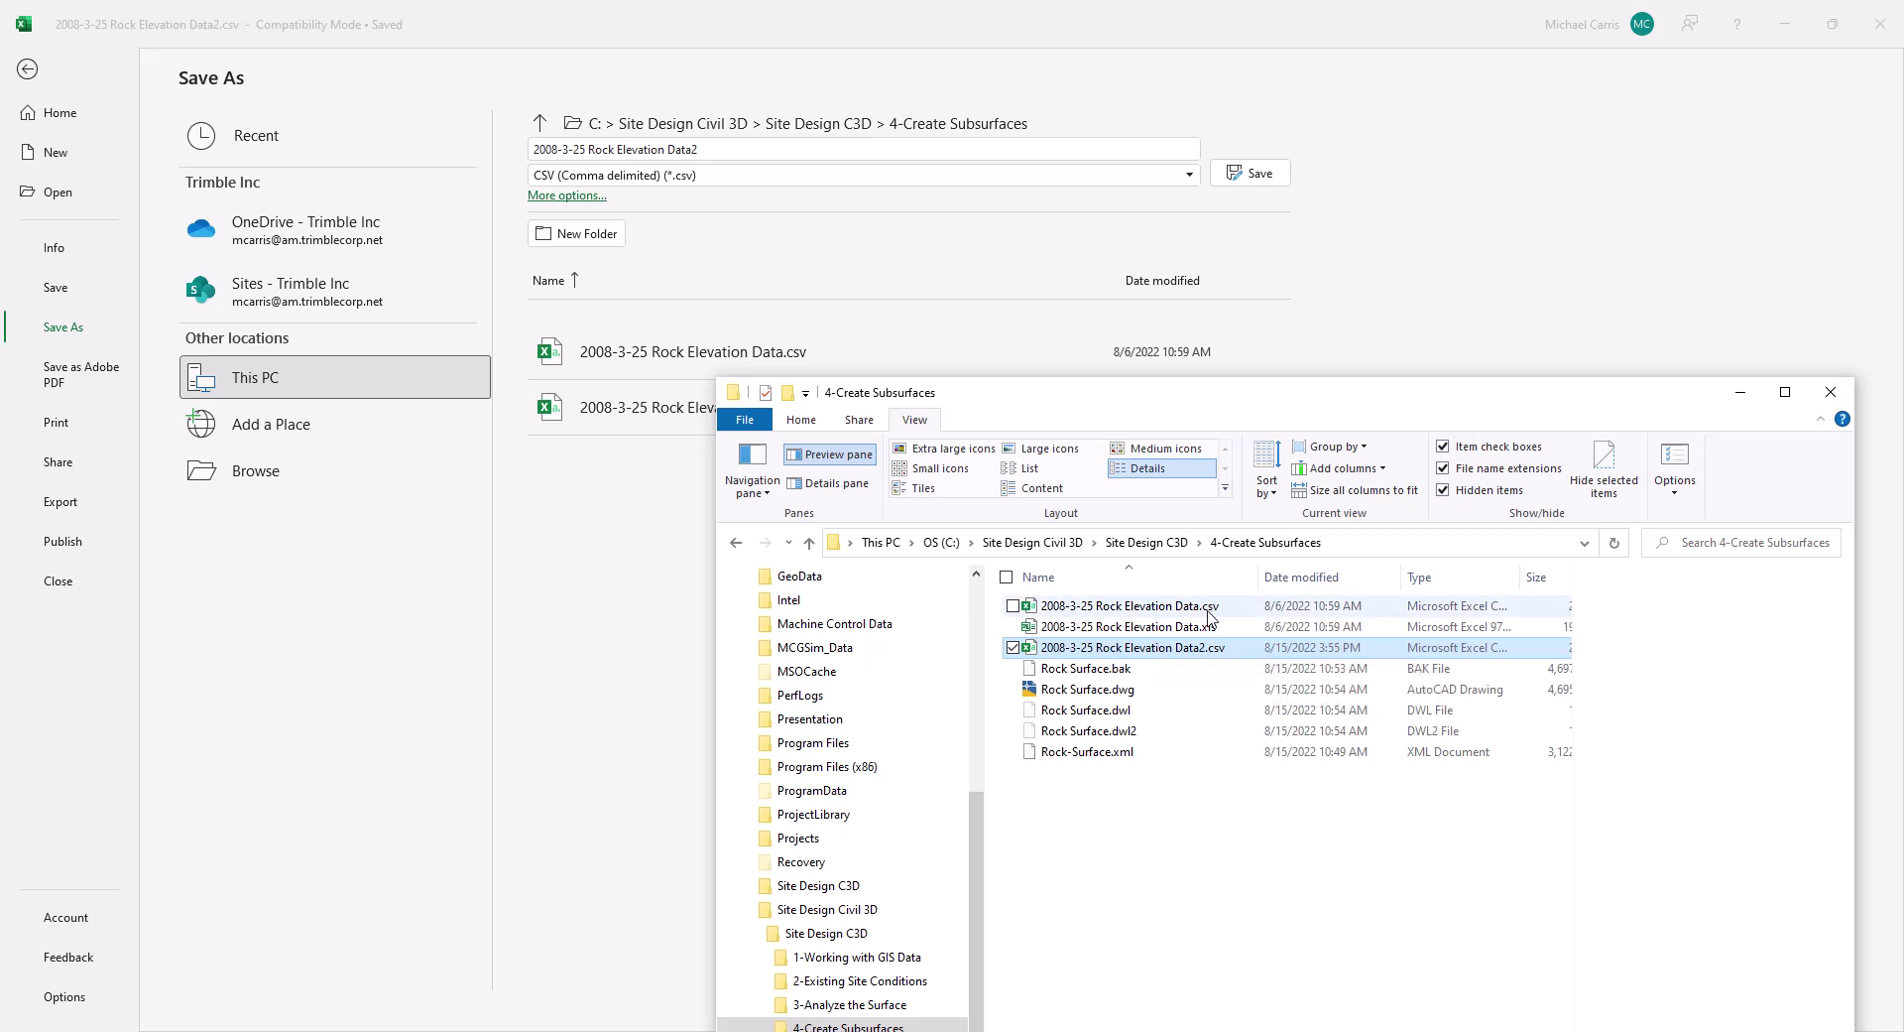
right_click(1179, 653)
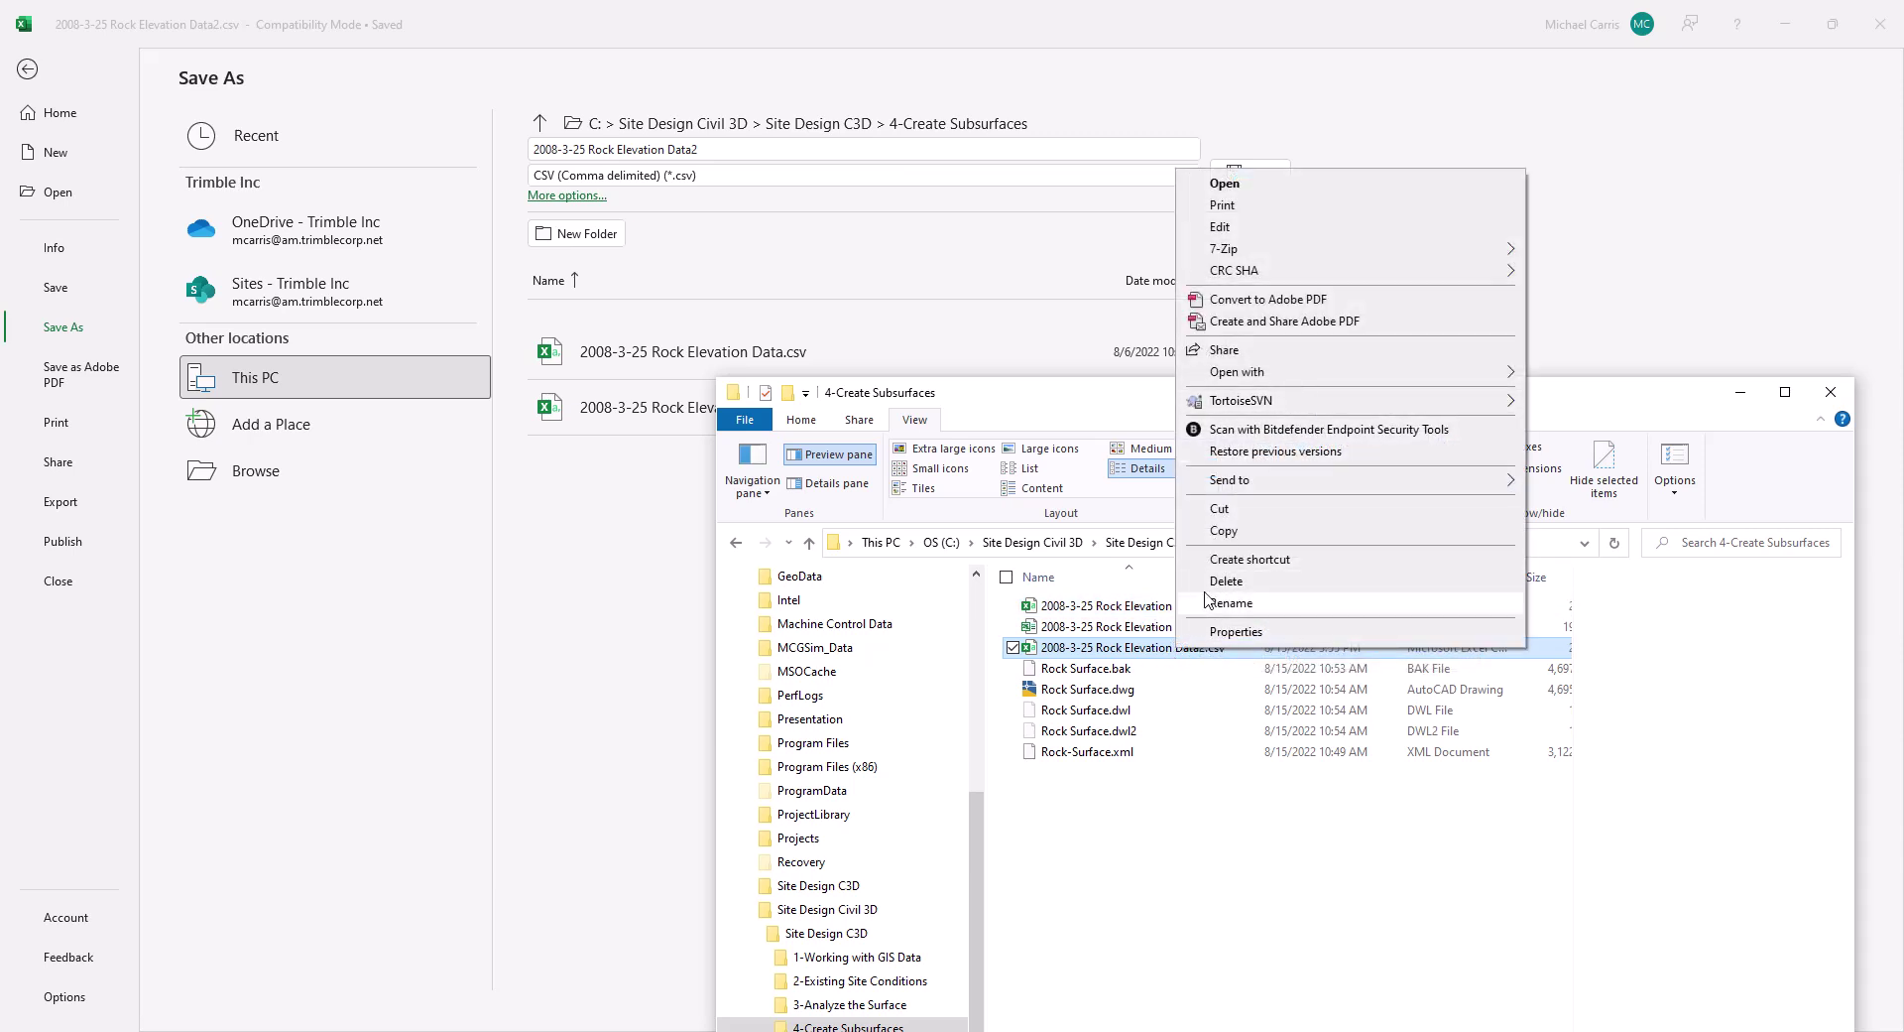
mouse_move(1239, 381)
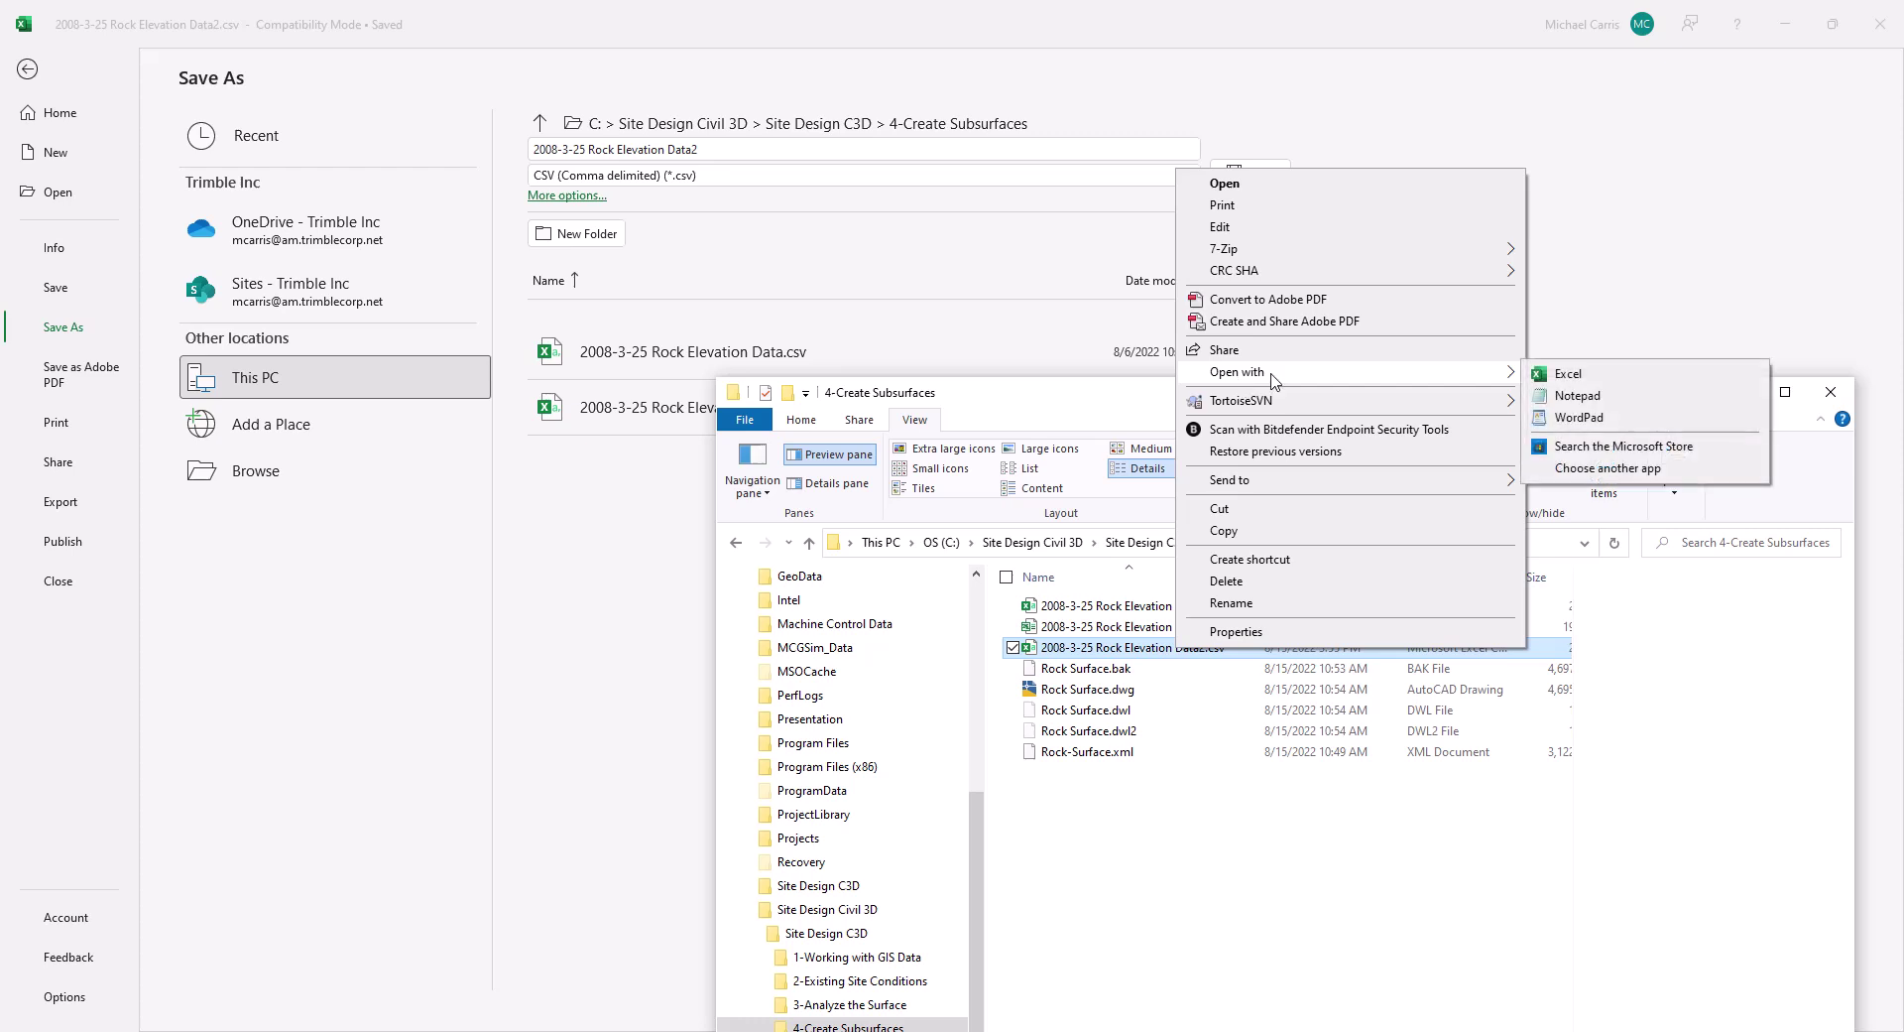
left_click(1577, 397)
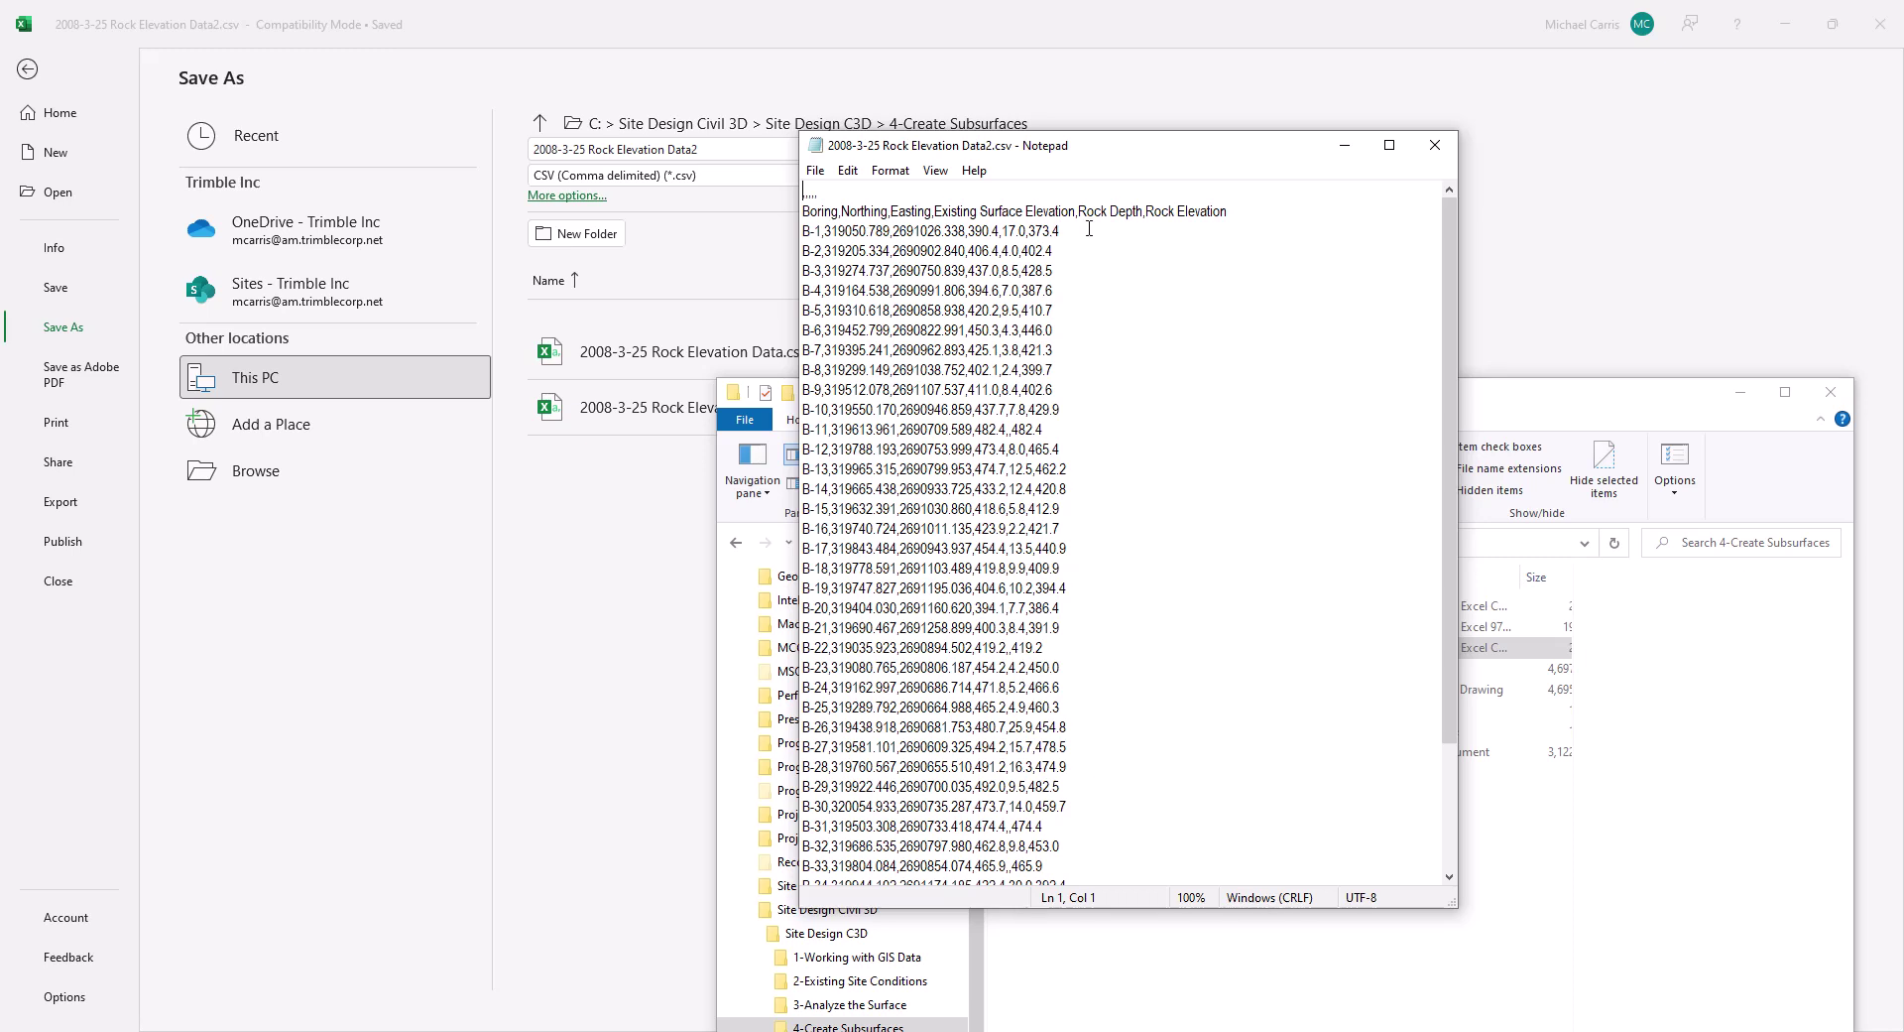
Compare the comma-separated text in Notepad with the spreadsheet's boring table, and close Notepad.
left_click(42, 87)
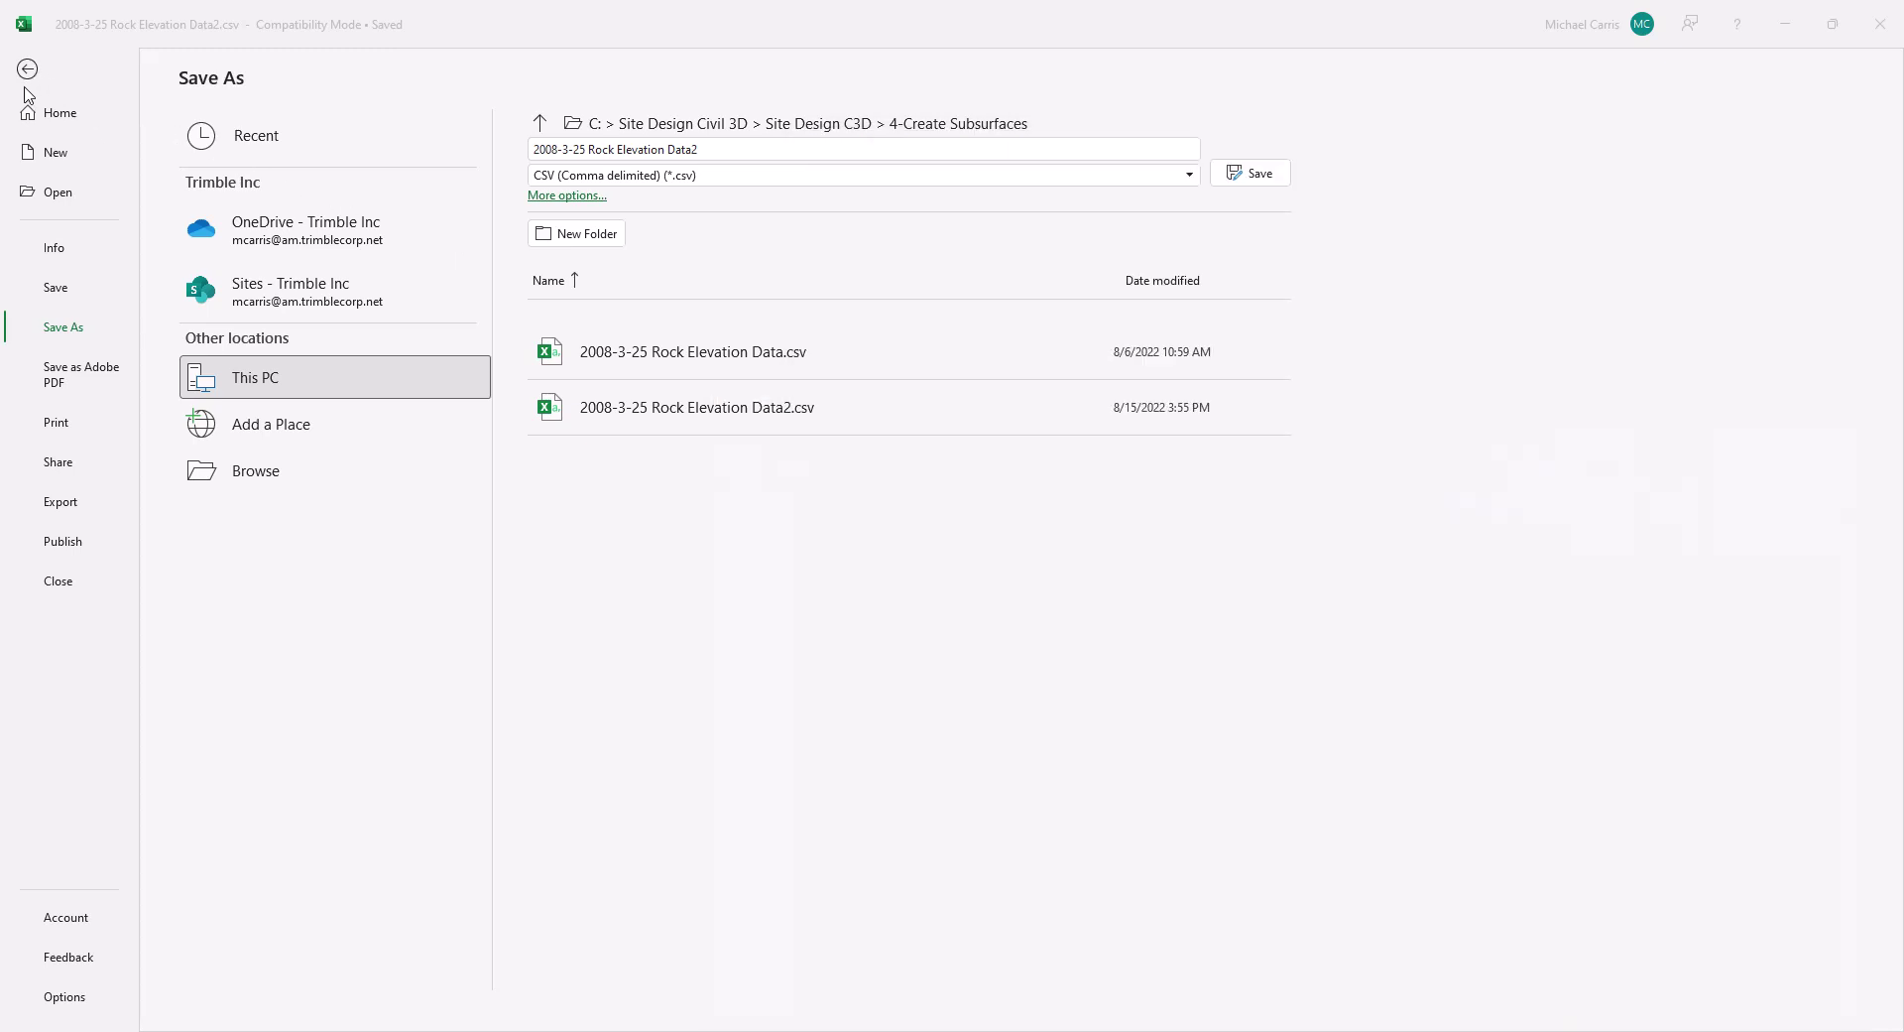
key("Escape")
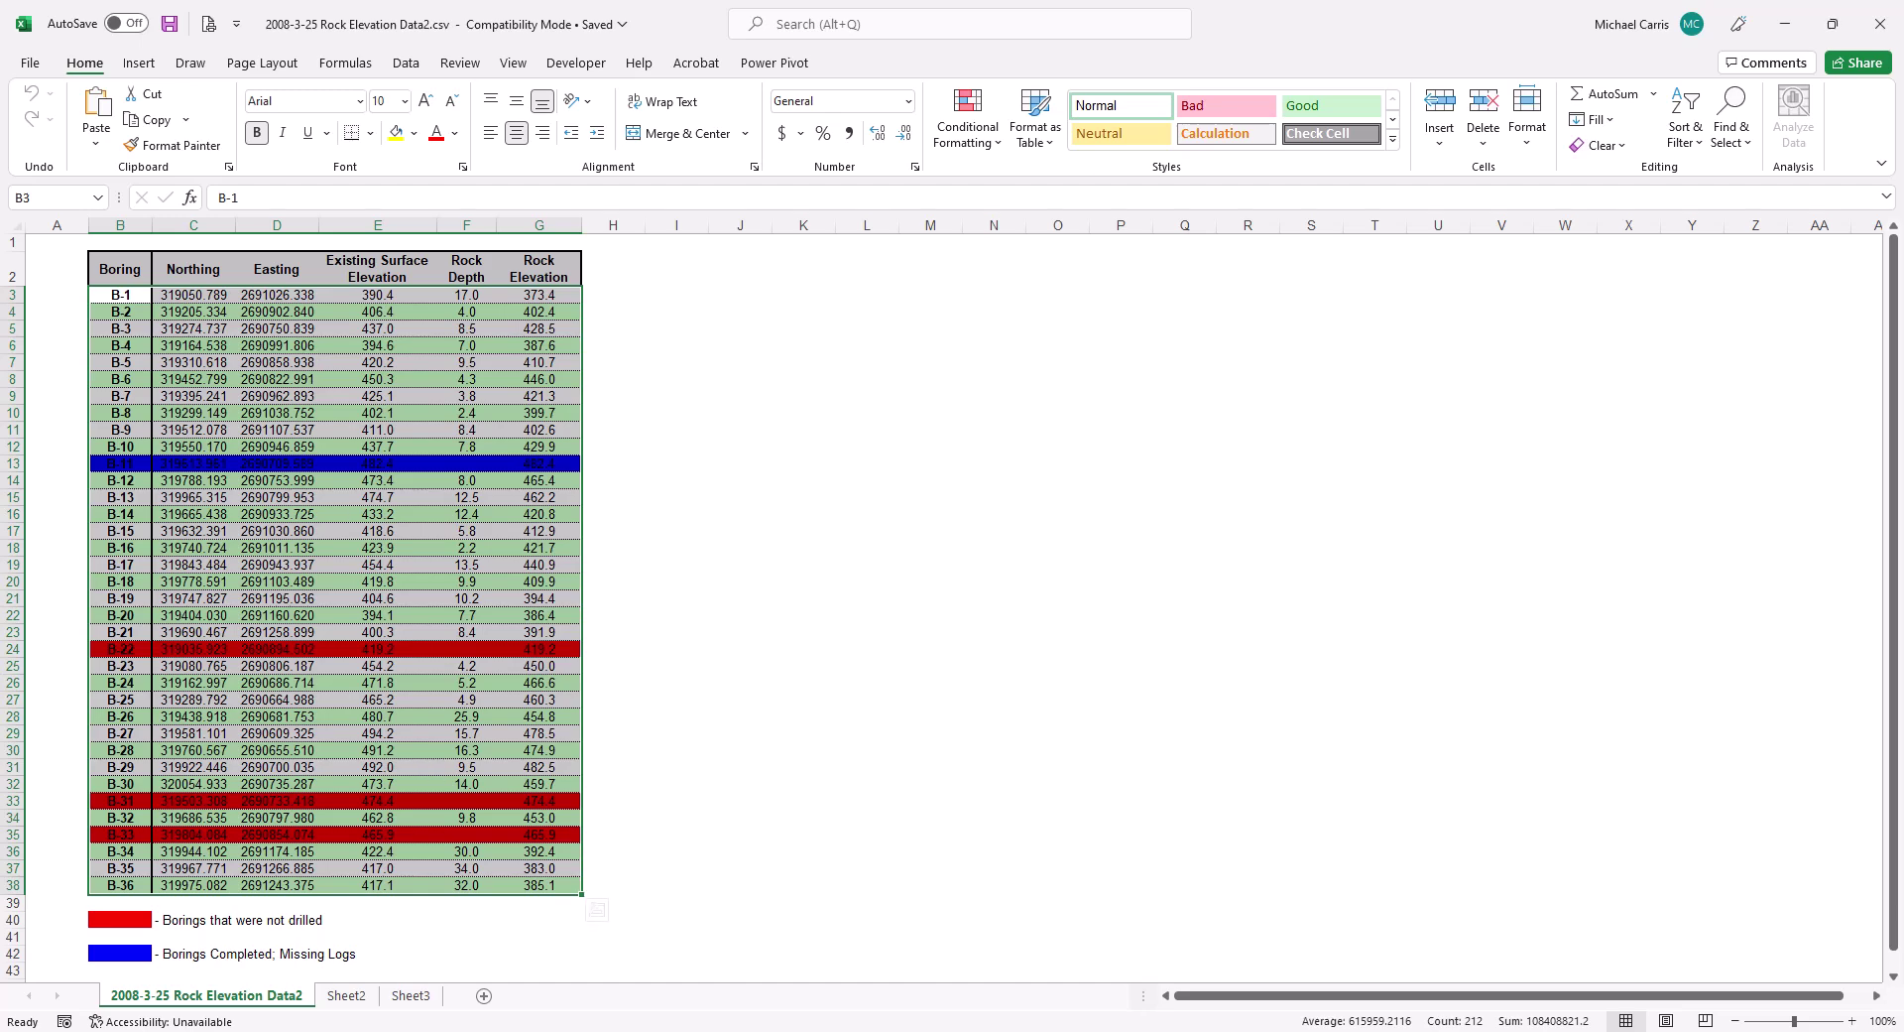
key("alt+Tab")
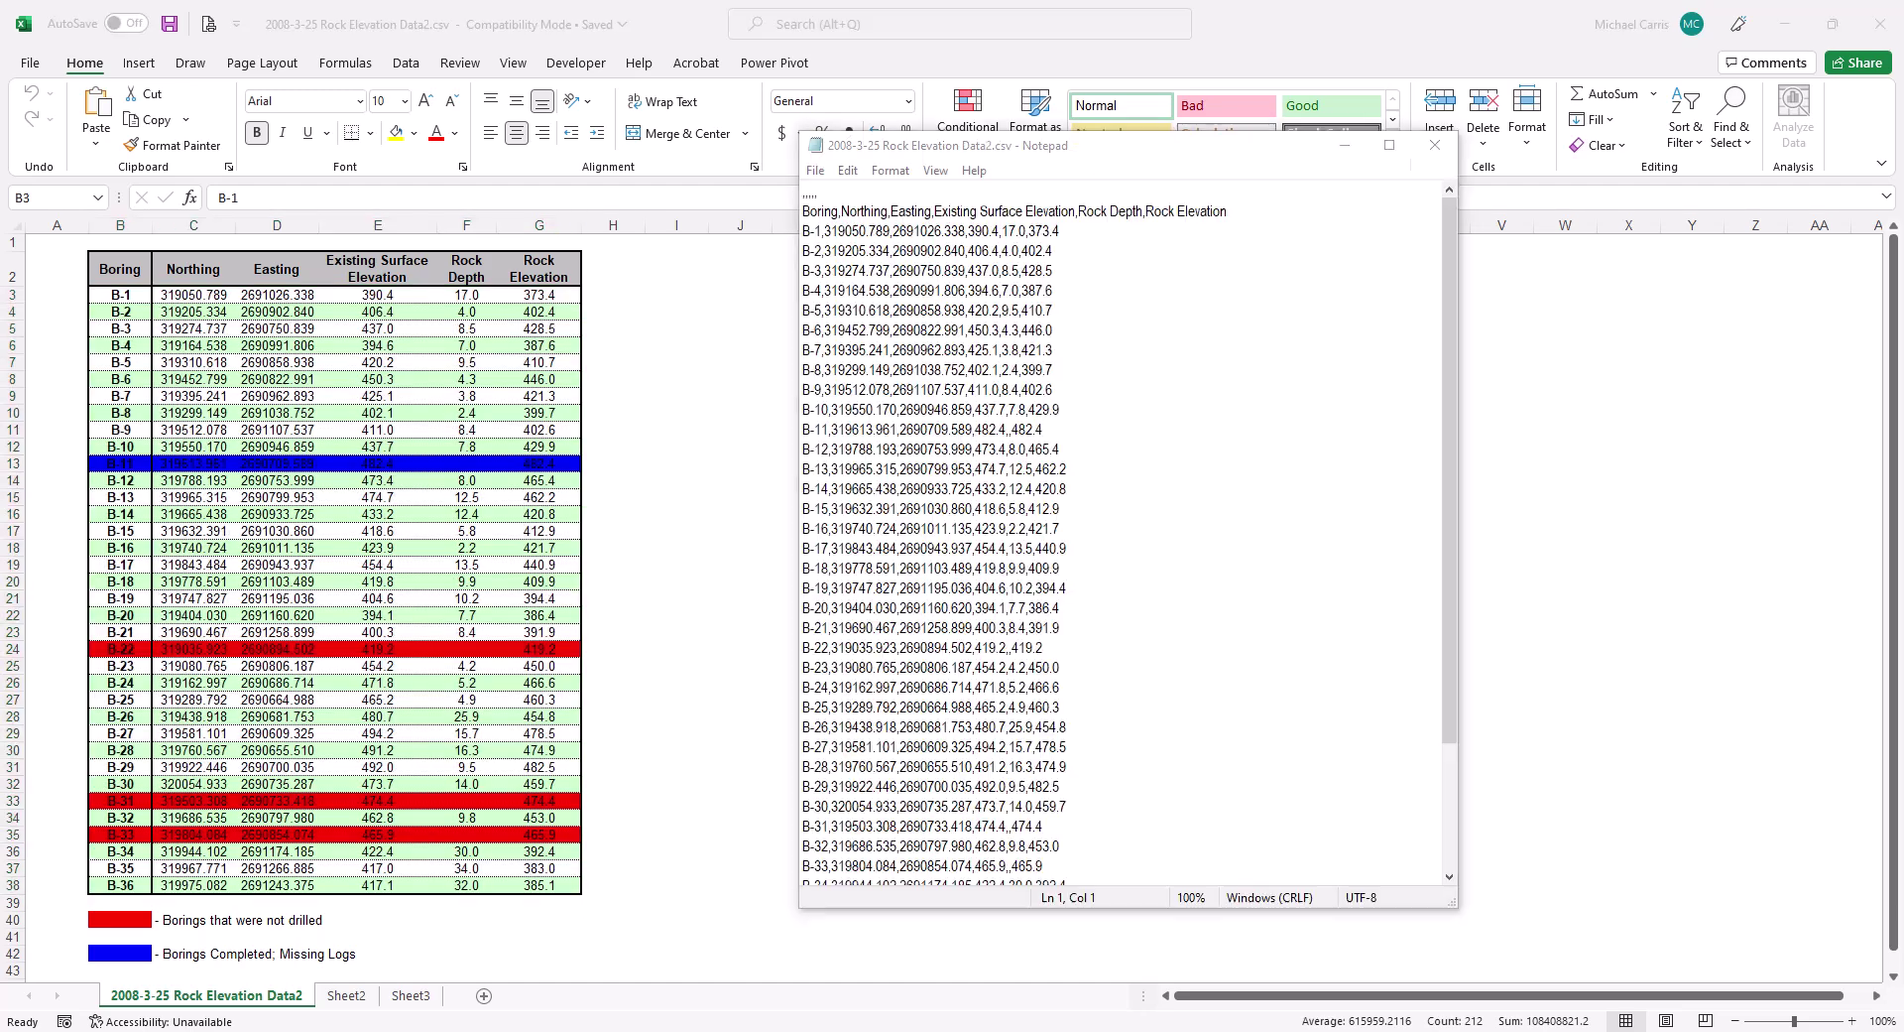
left_click_drag(1097, 145, 896, 223)
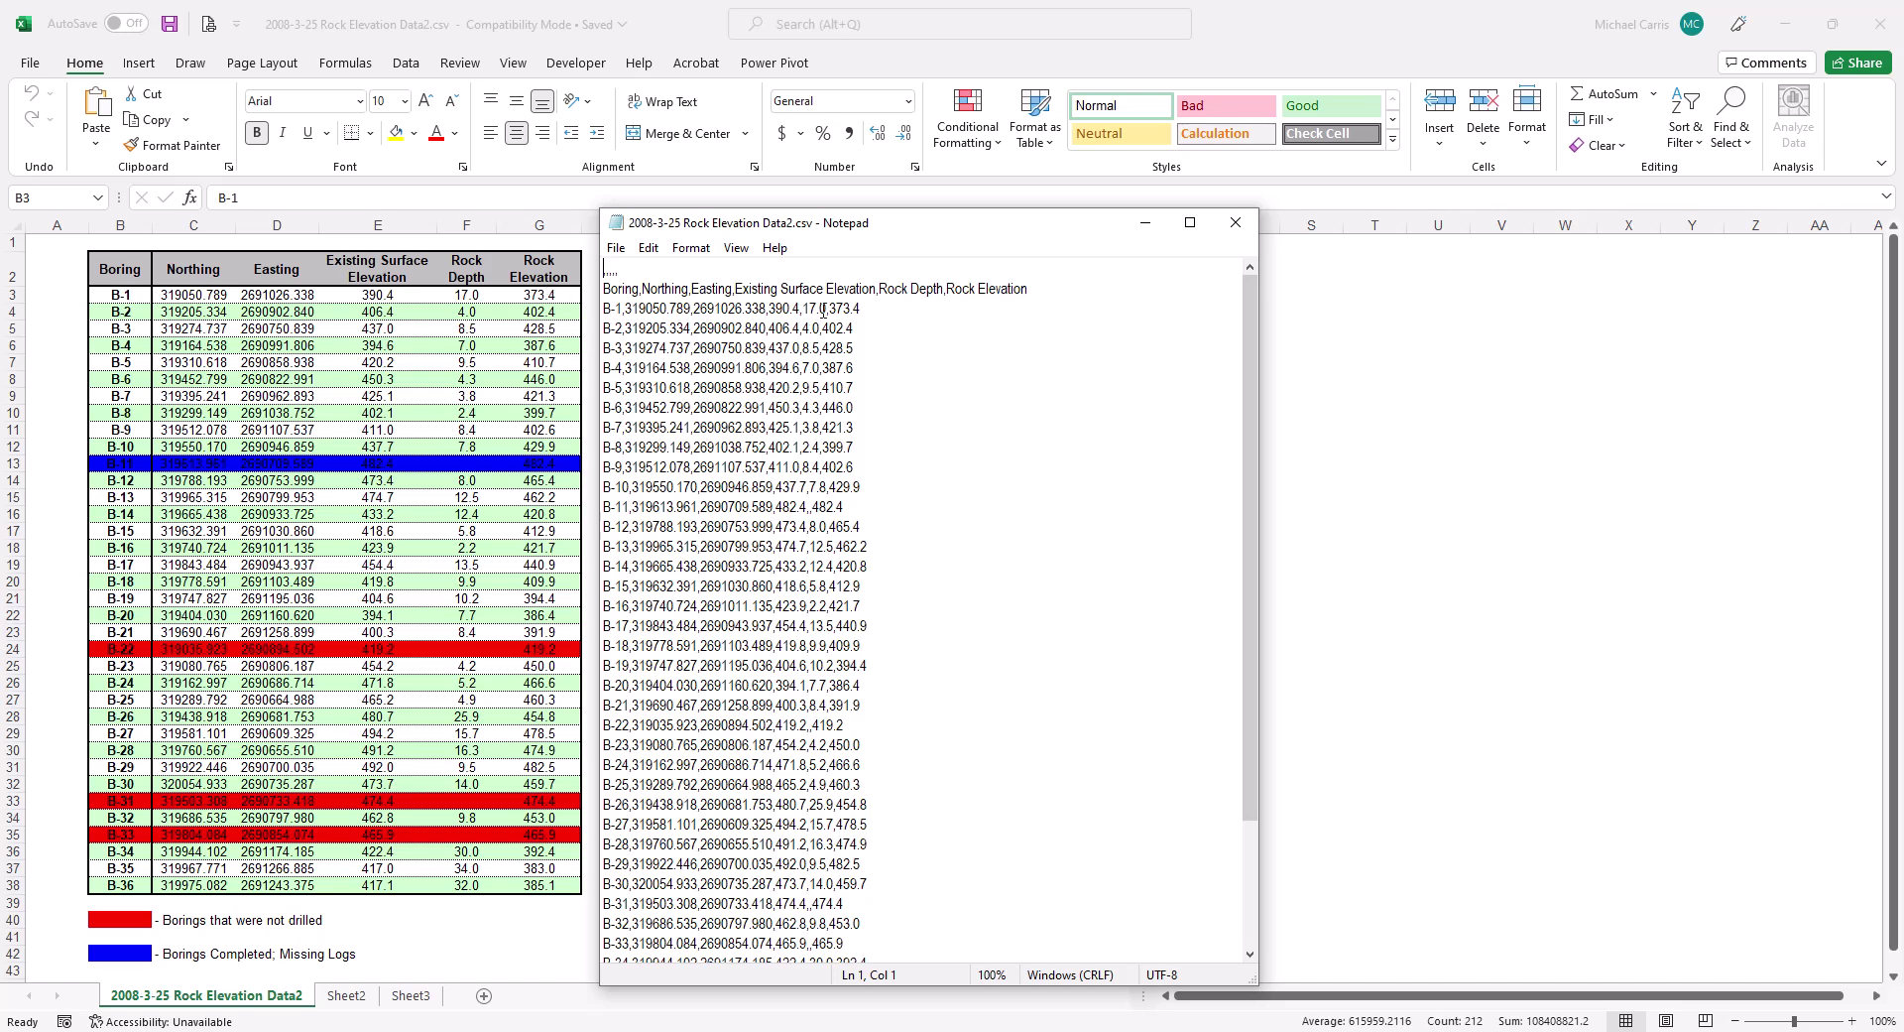
left_click_drag(825, 308, 860, 325)
left_click(1235, 222)
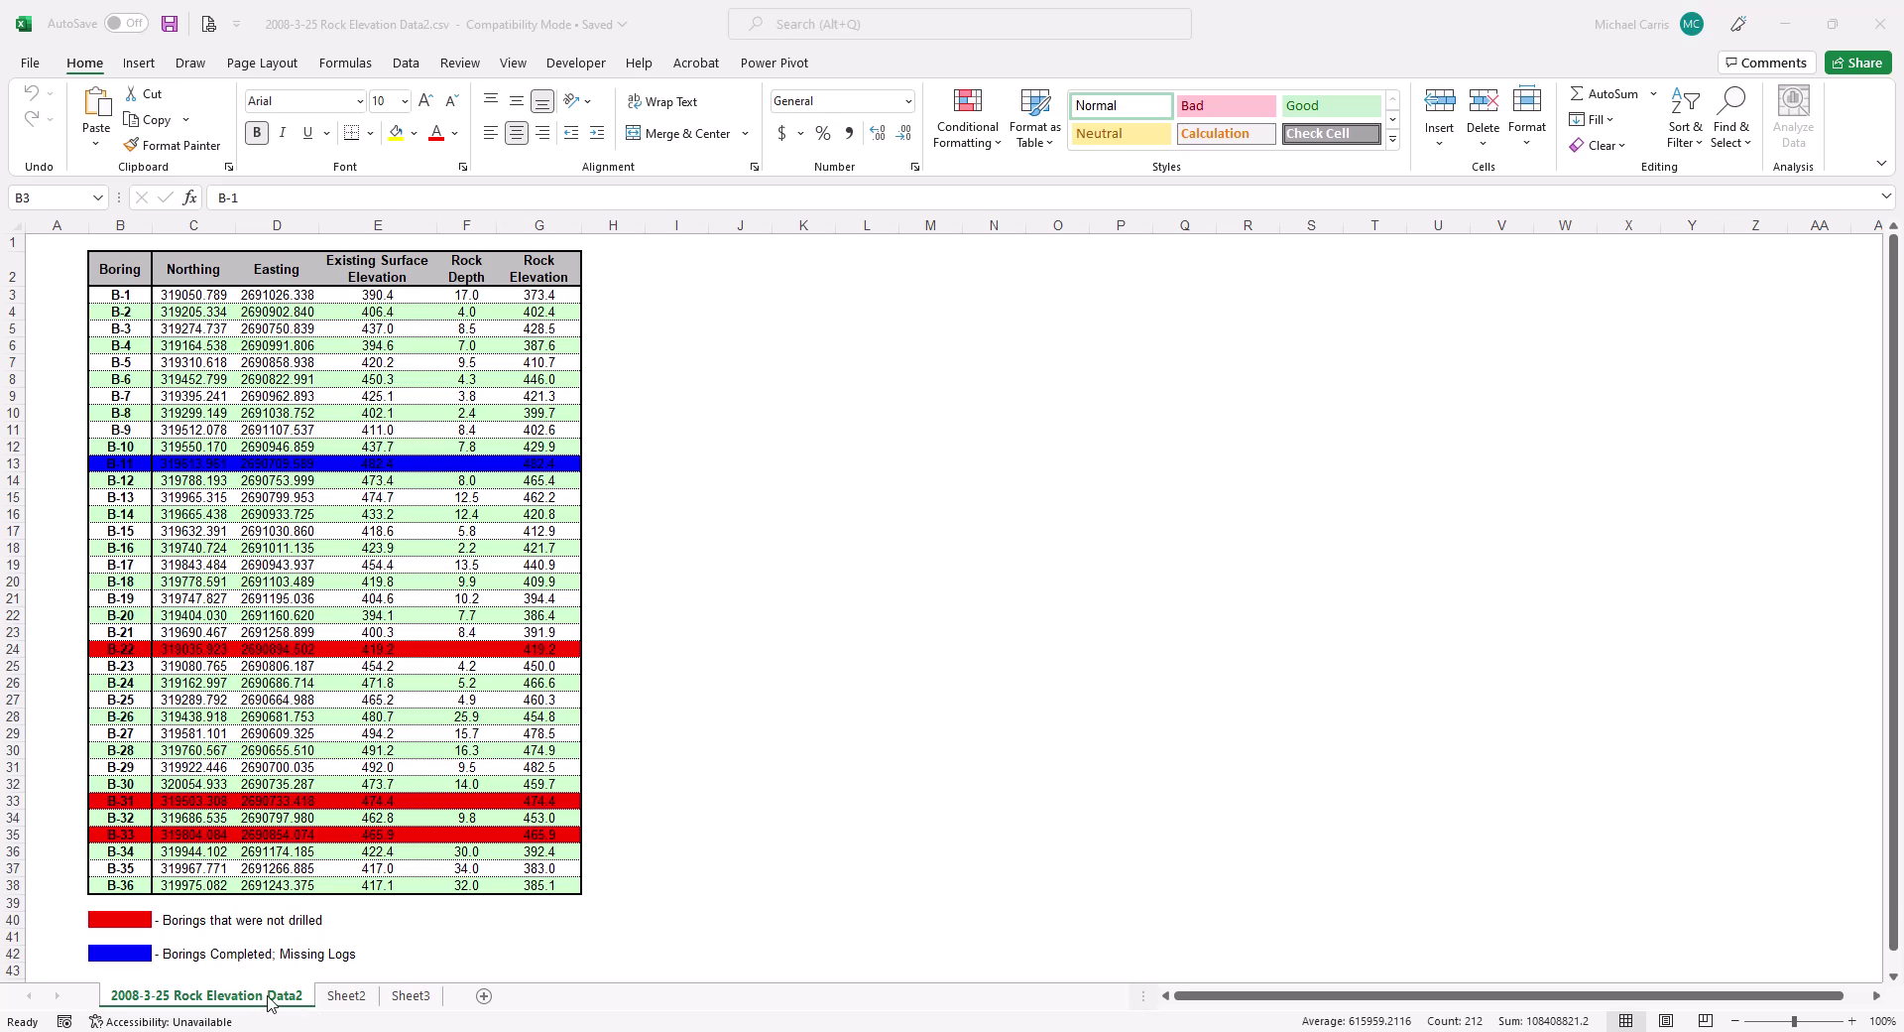
Check the contents of Sheet2 and Sheet3, and return to the 2008-3-25 Rock Elevation Data2 sheet.
left_click(369, 1004)
key("ctrl+Page_Down")
left_click(366, 1002)
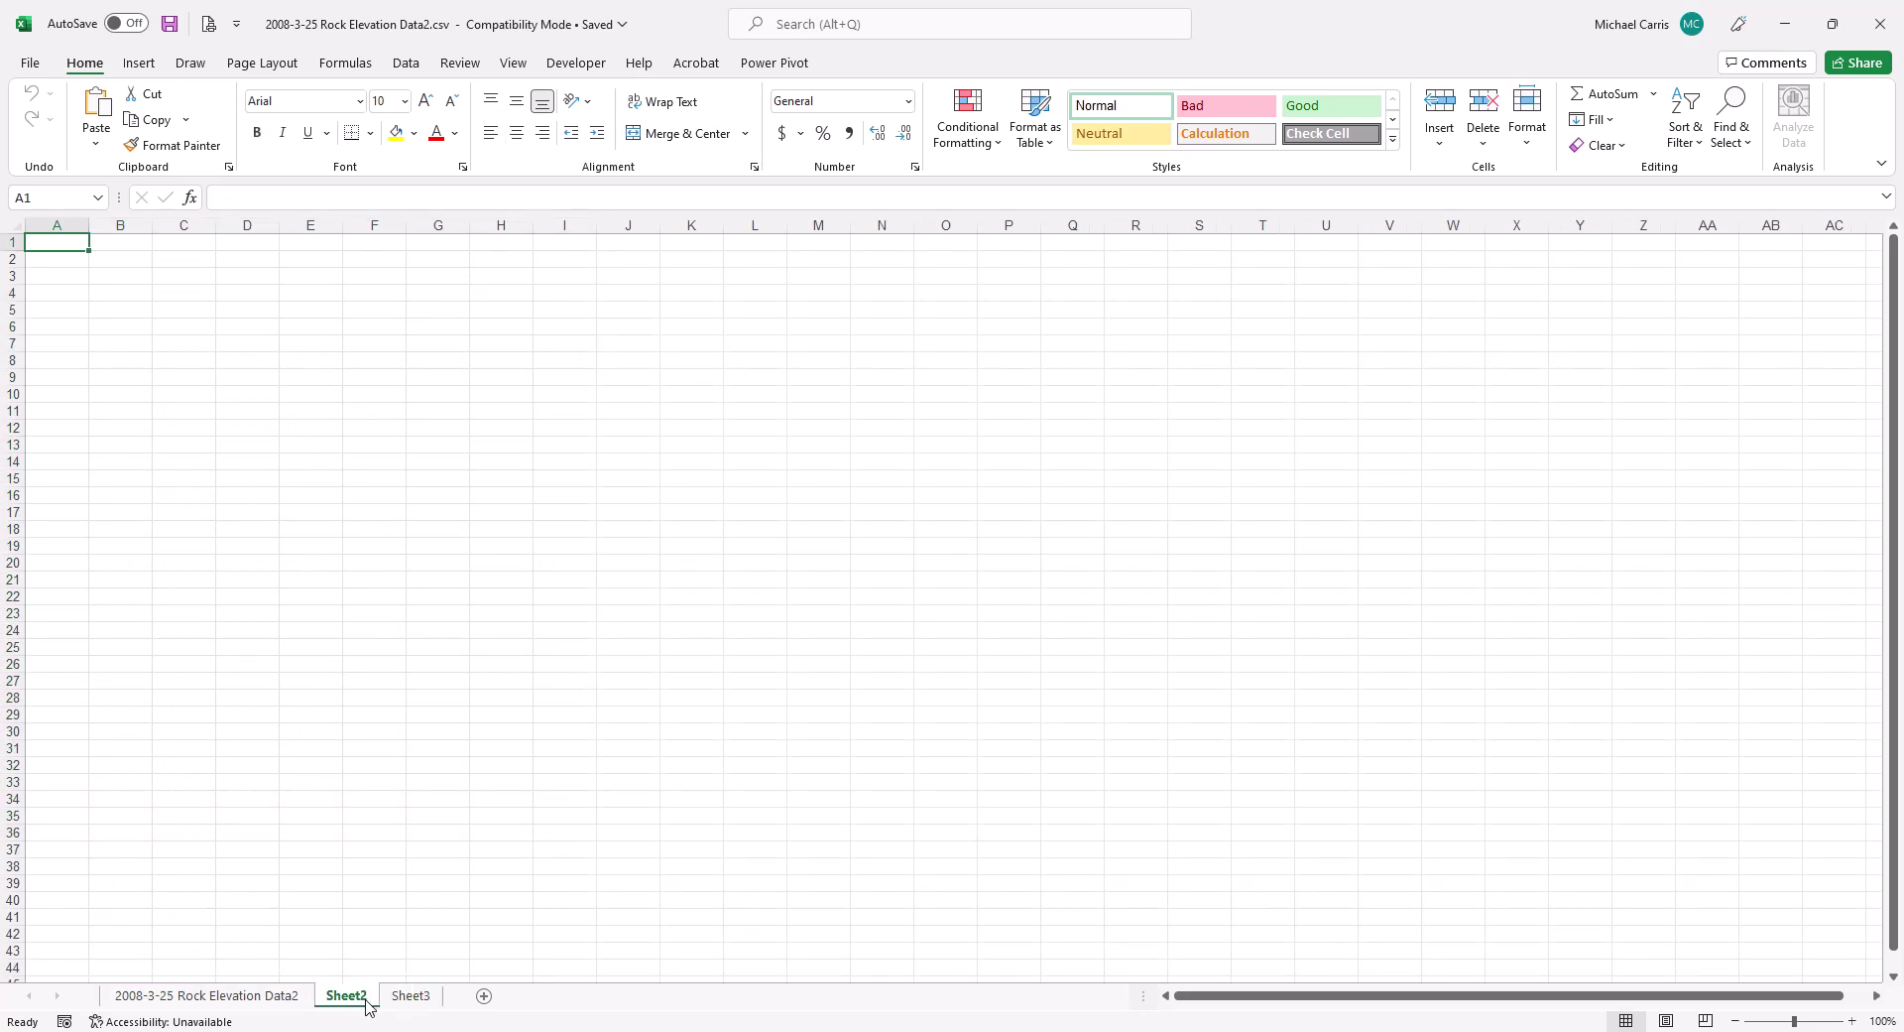
left_click(430, 998)
left_click(288, 998)
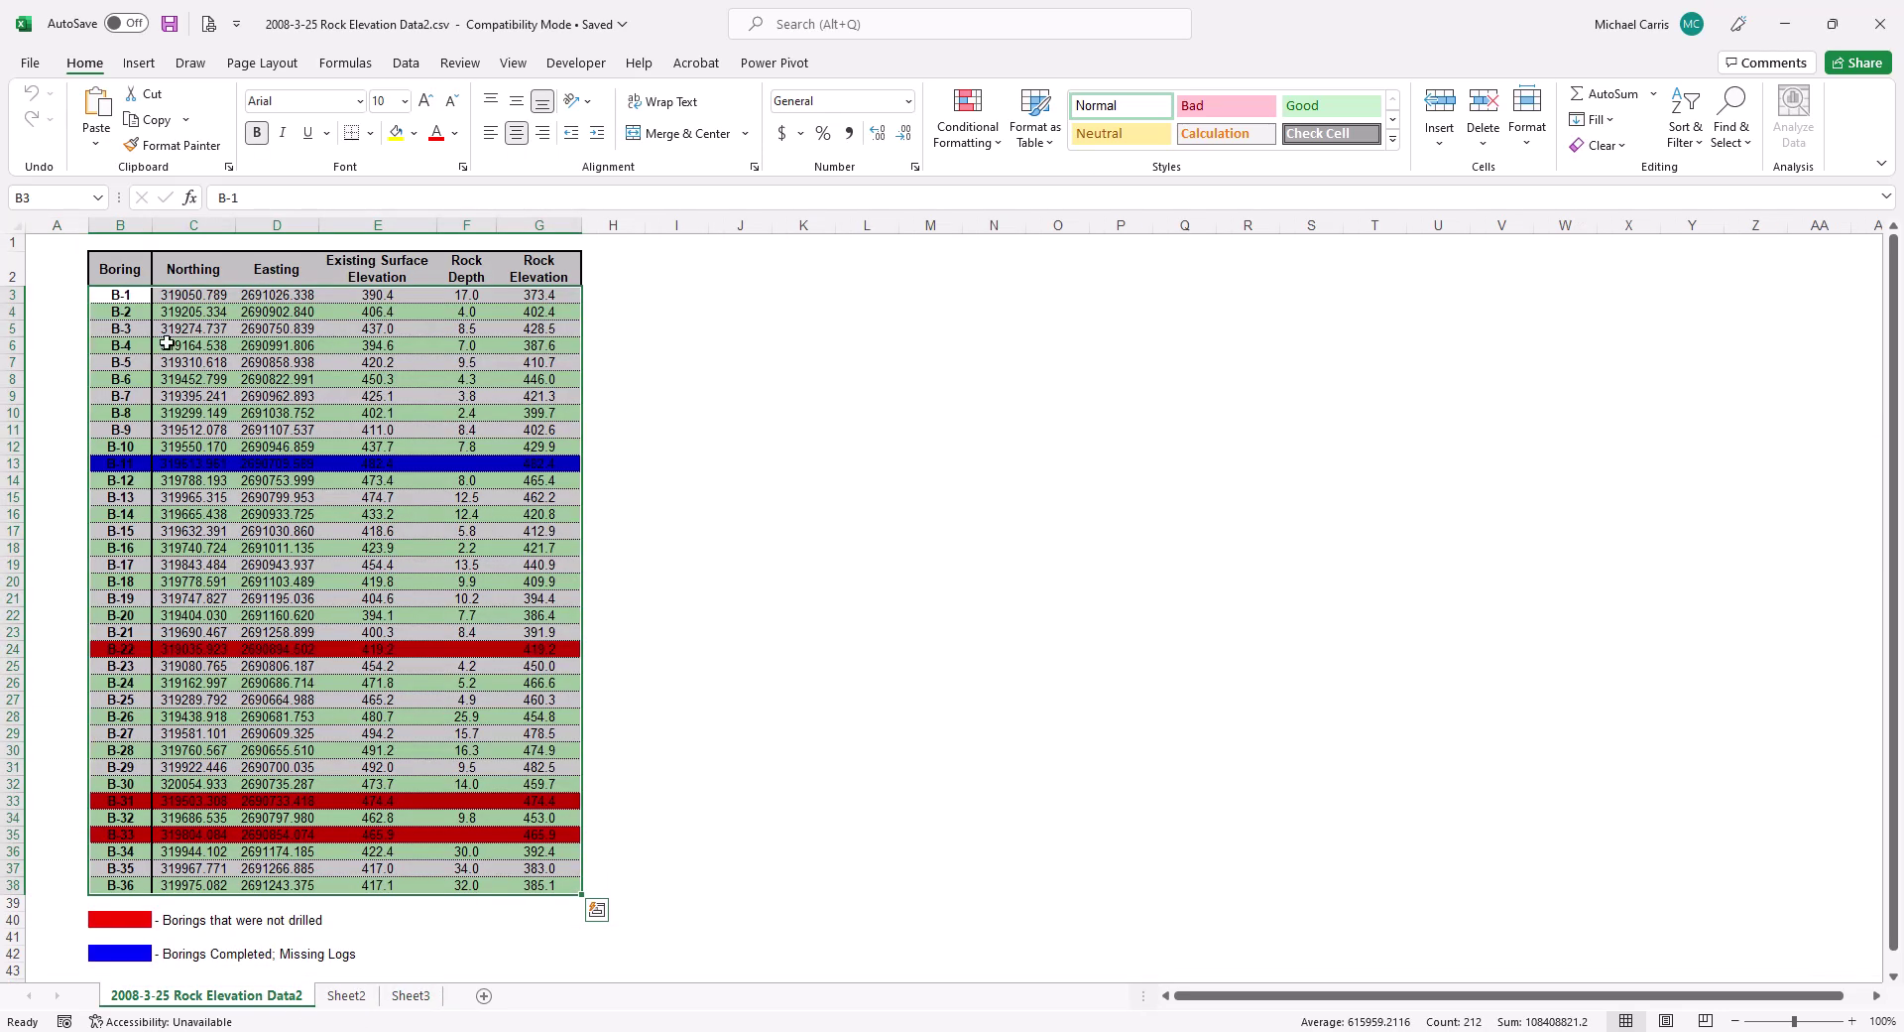
Try to fill the boring labels down the Boring column from B-1 to B-36, and undo the fill.
left_click(120, 297)
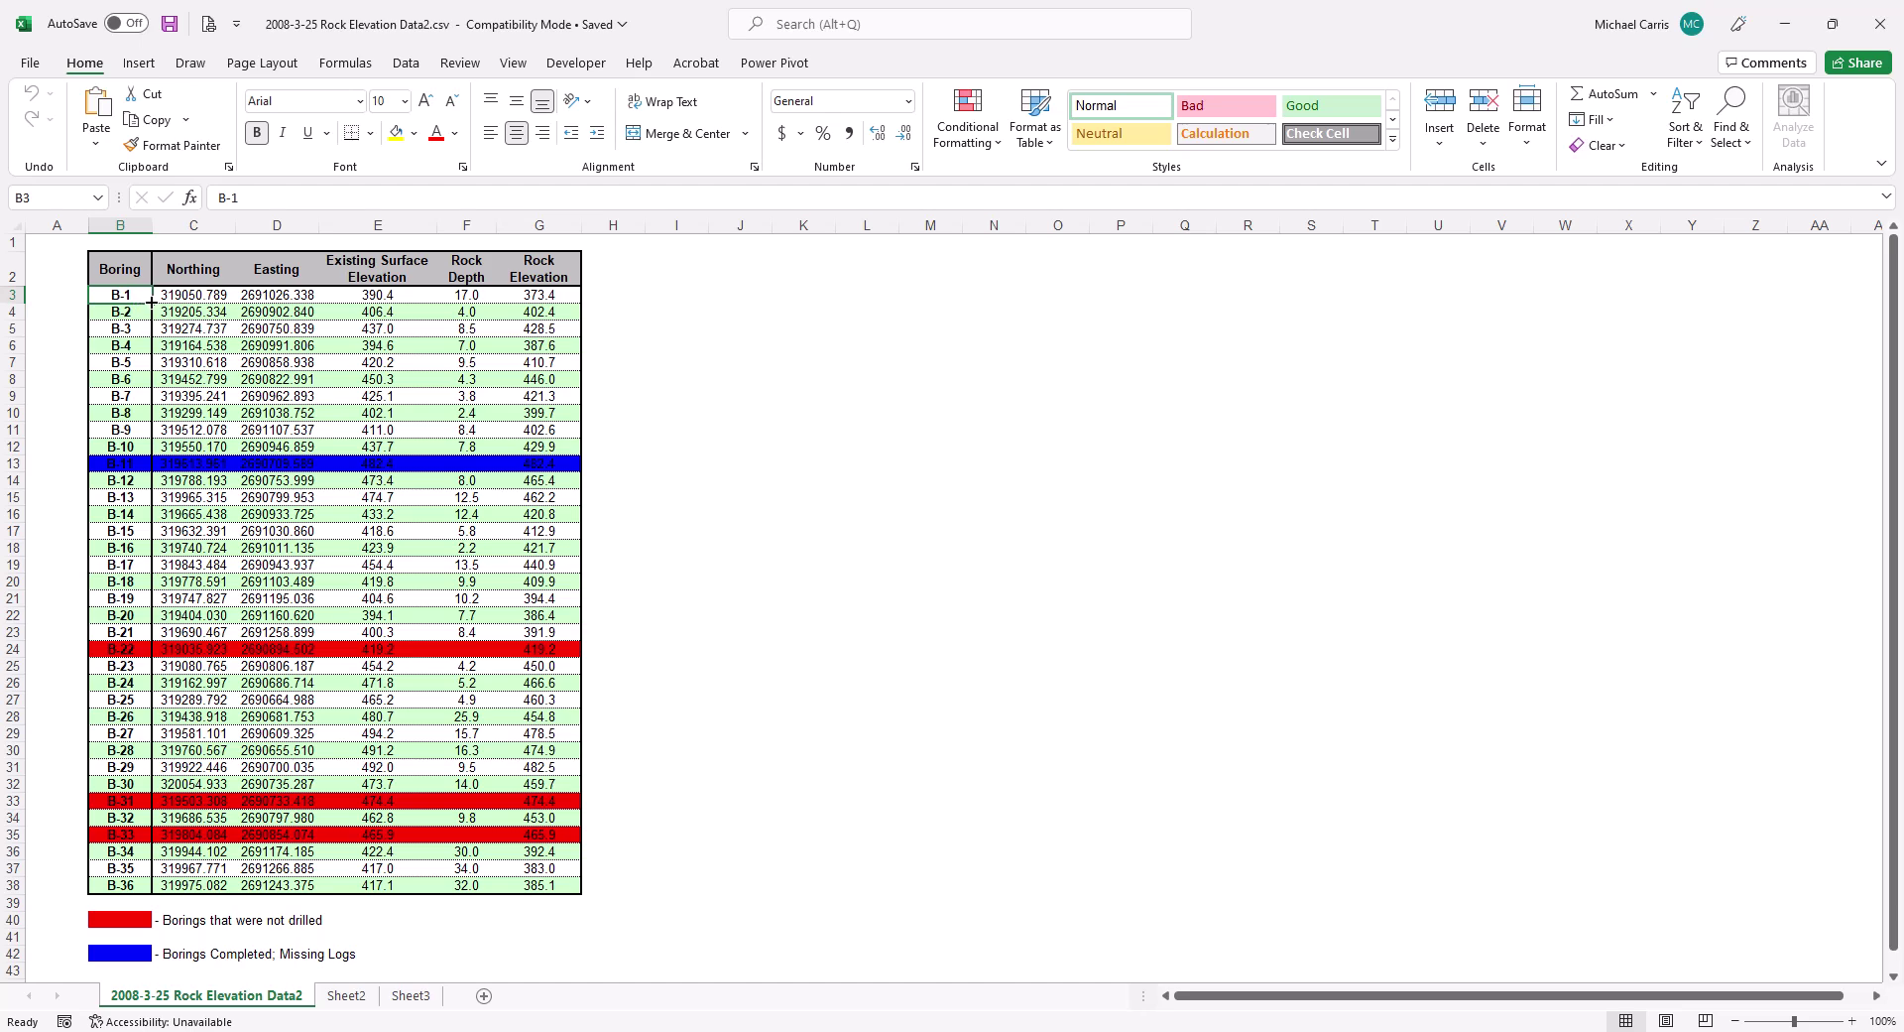
left_click_drag(151, 302, 141, 888)
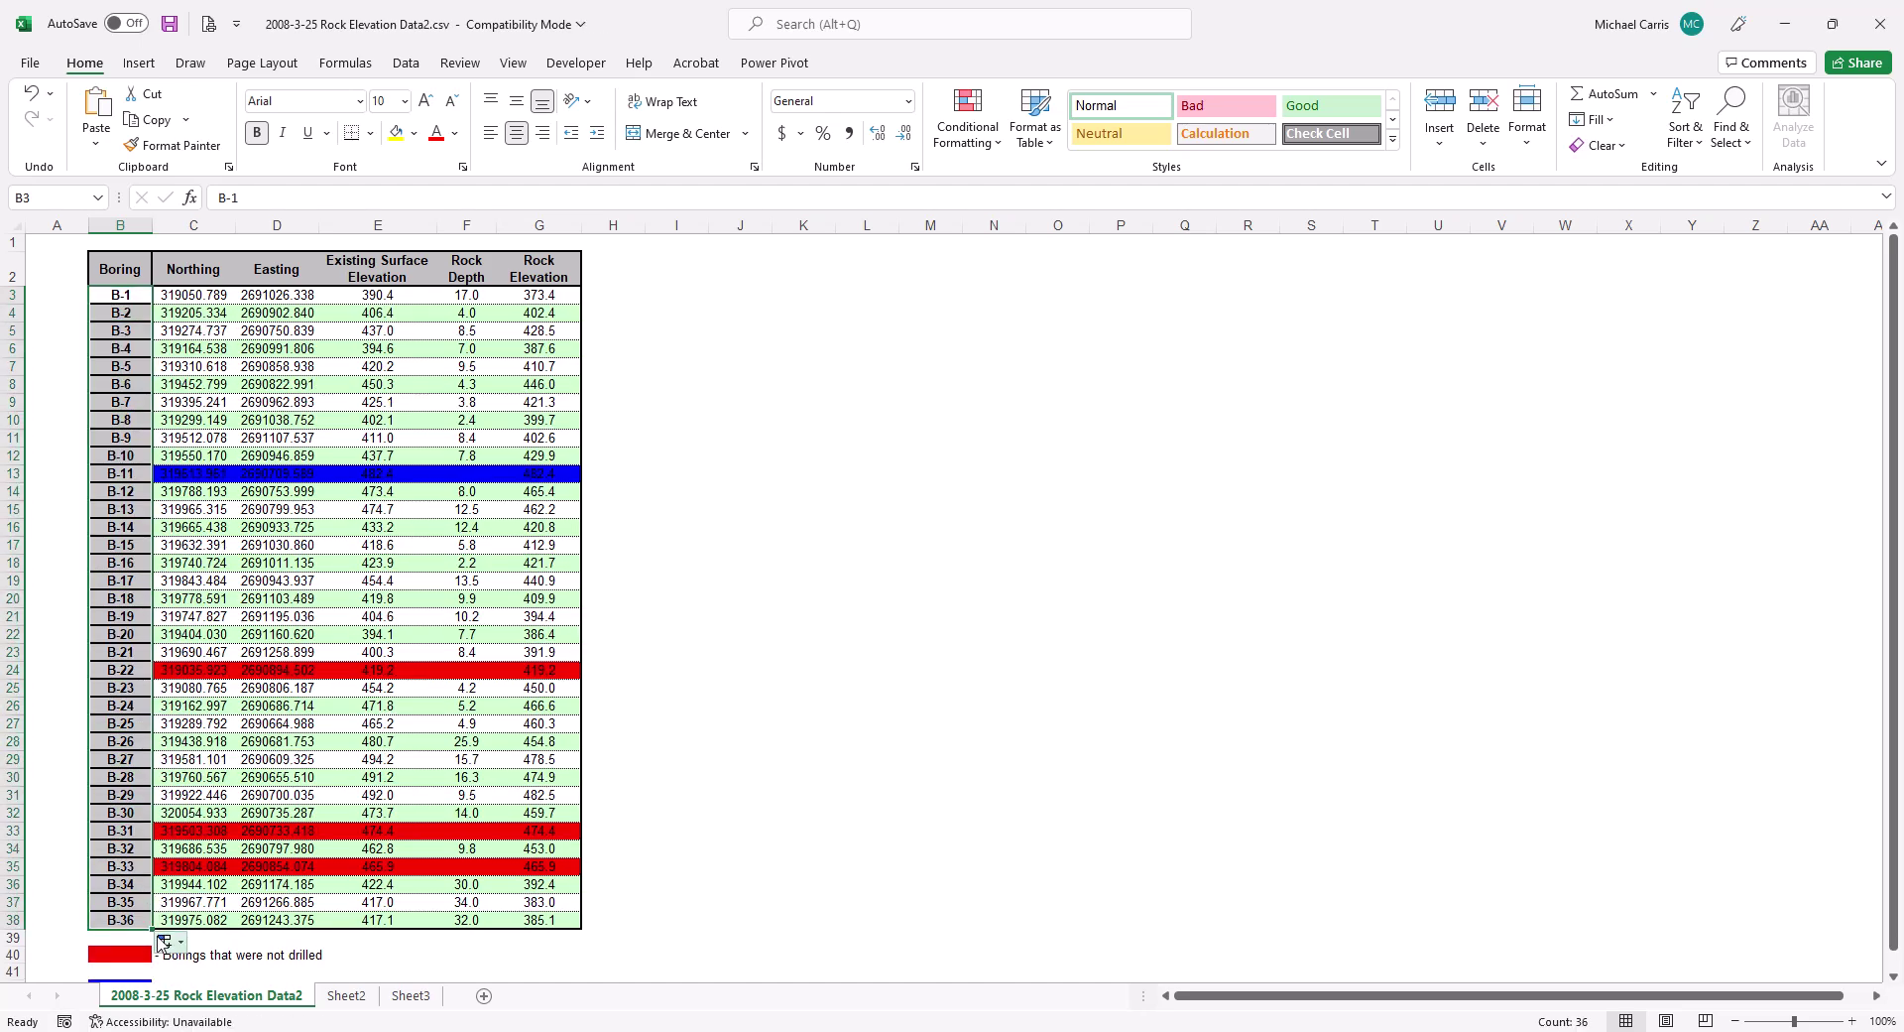
left_click(182, 949)
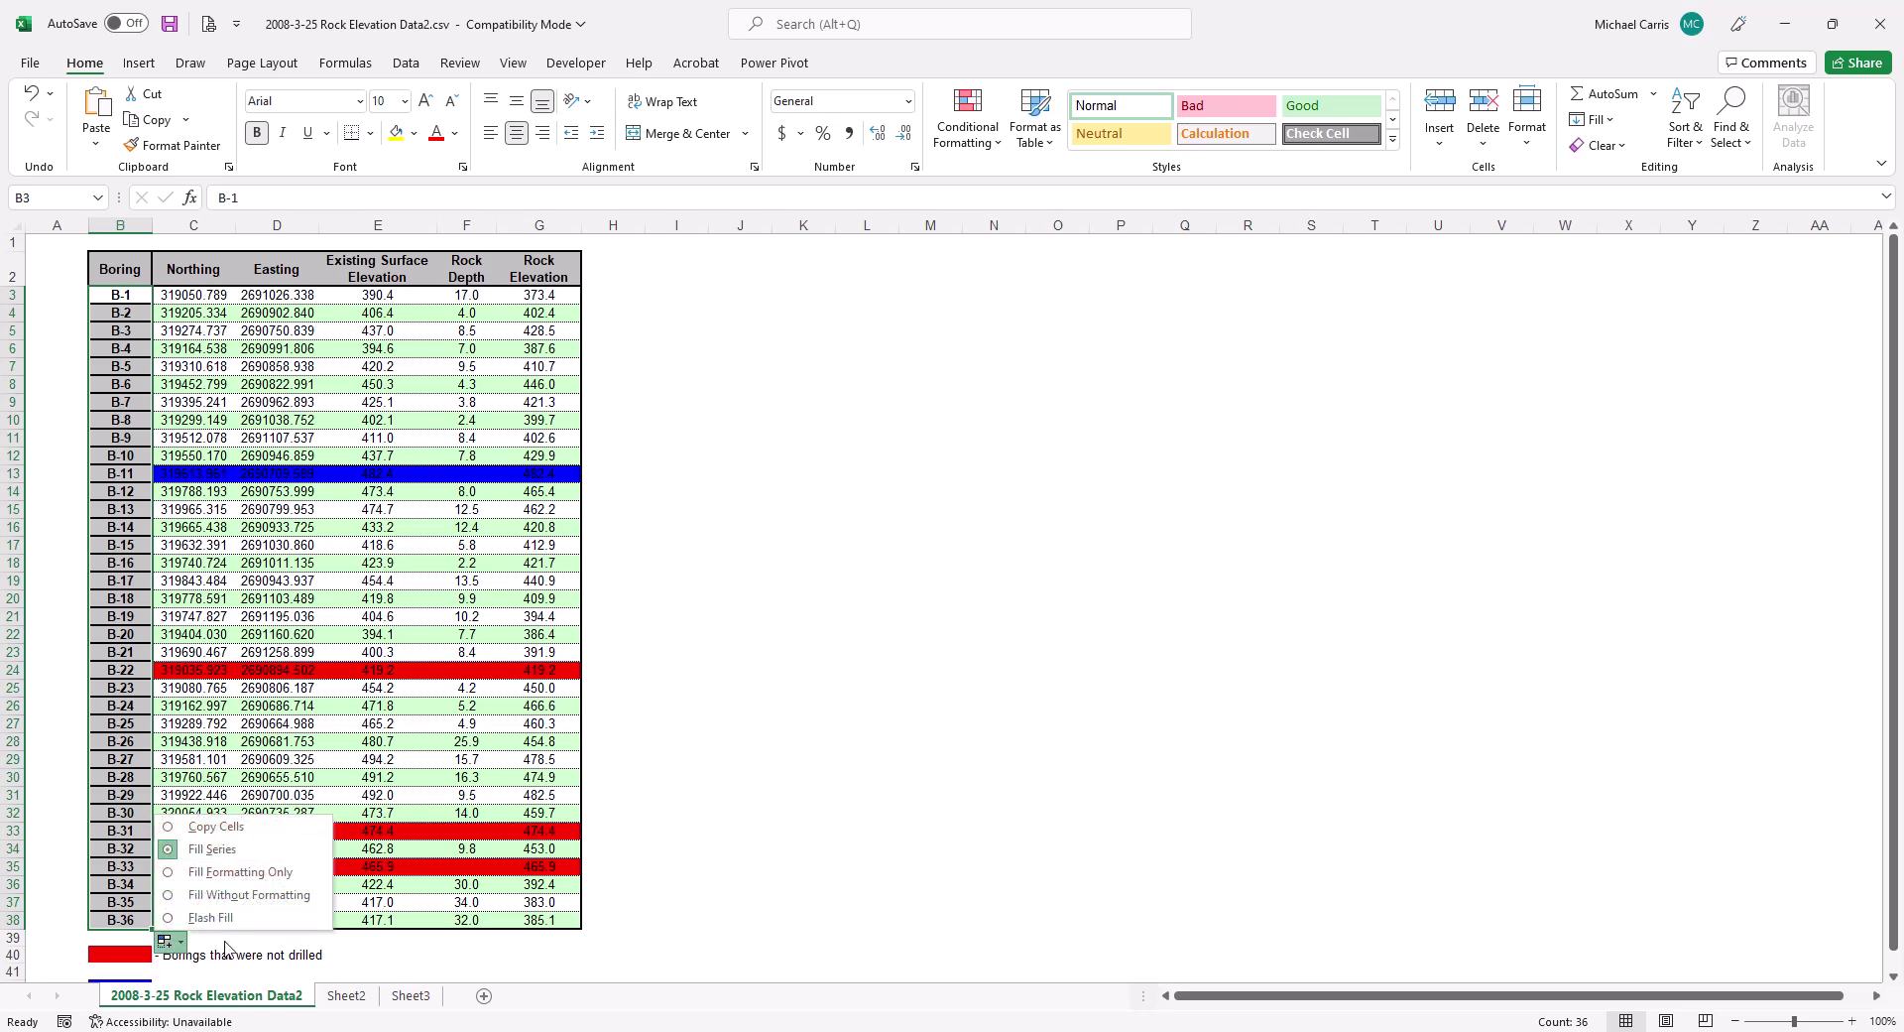
left_click(216, 893)
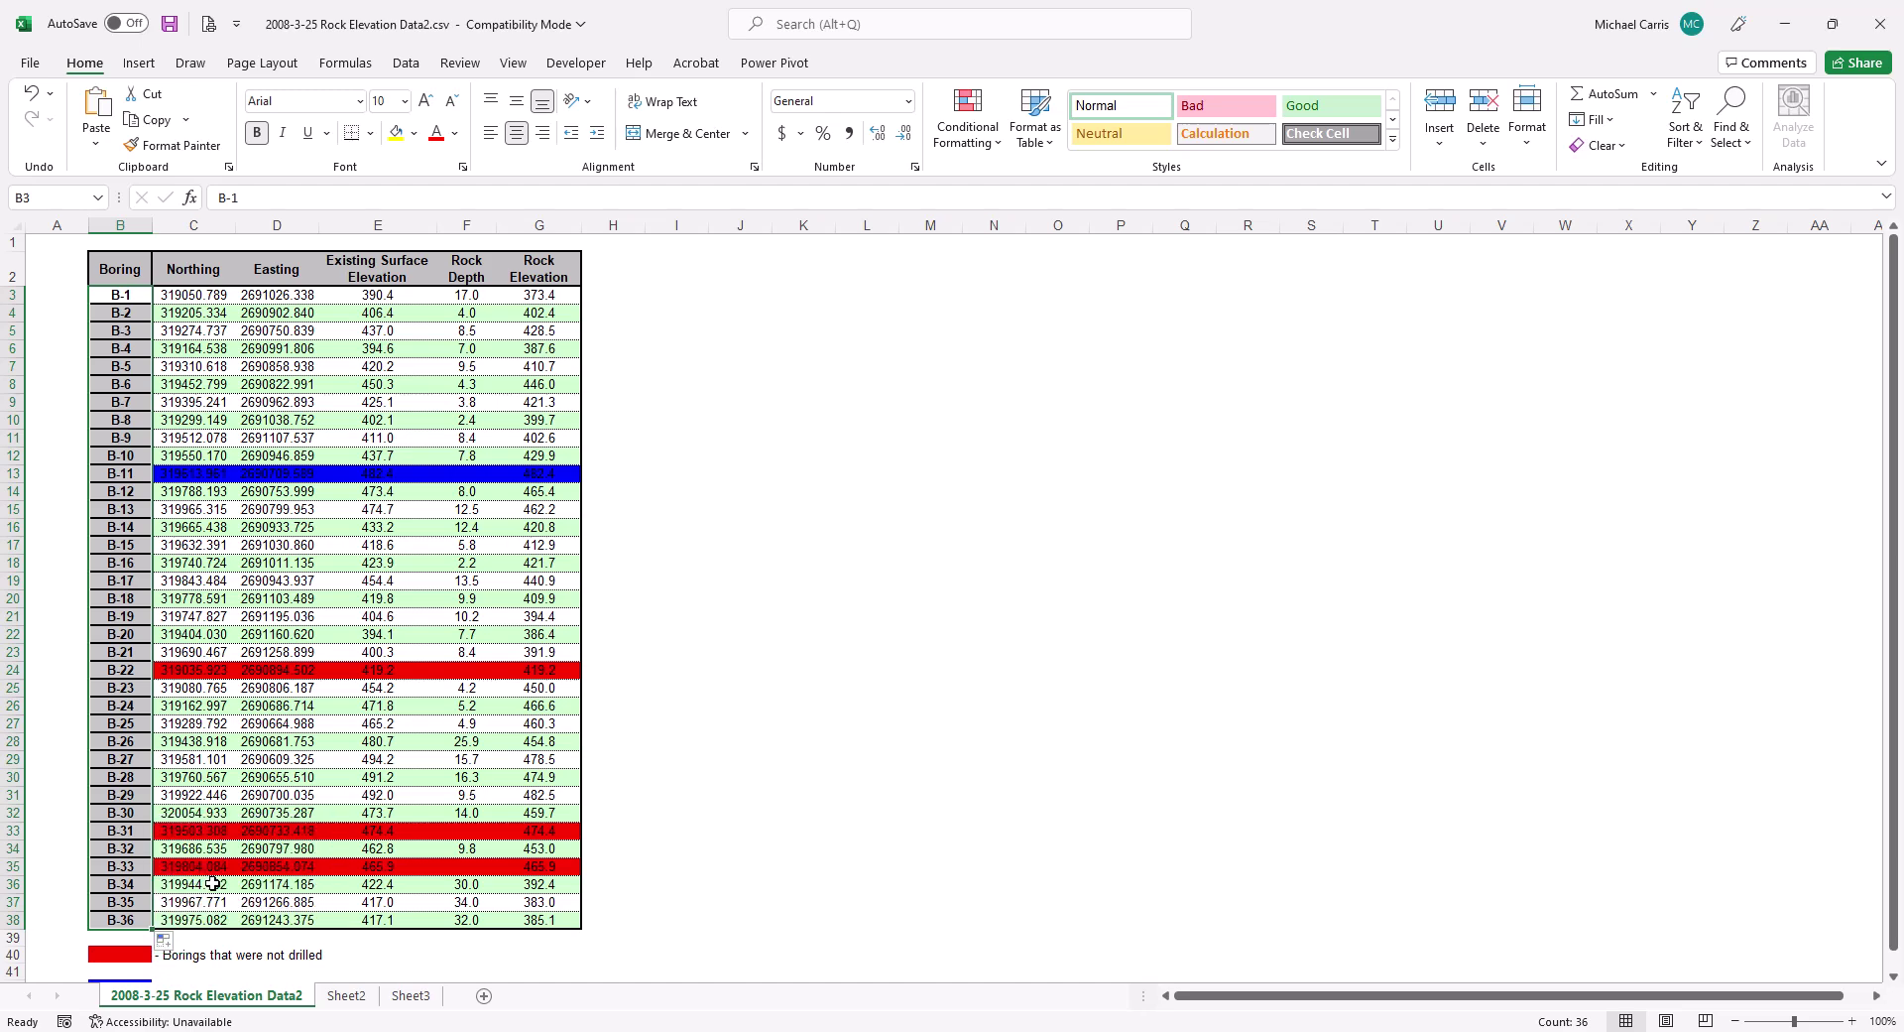
key("ctrl+z")
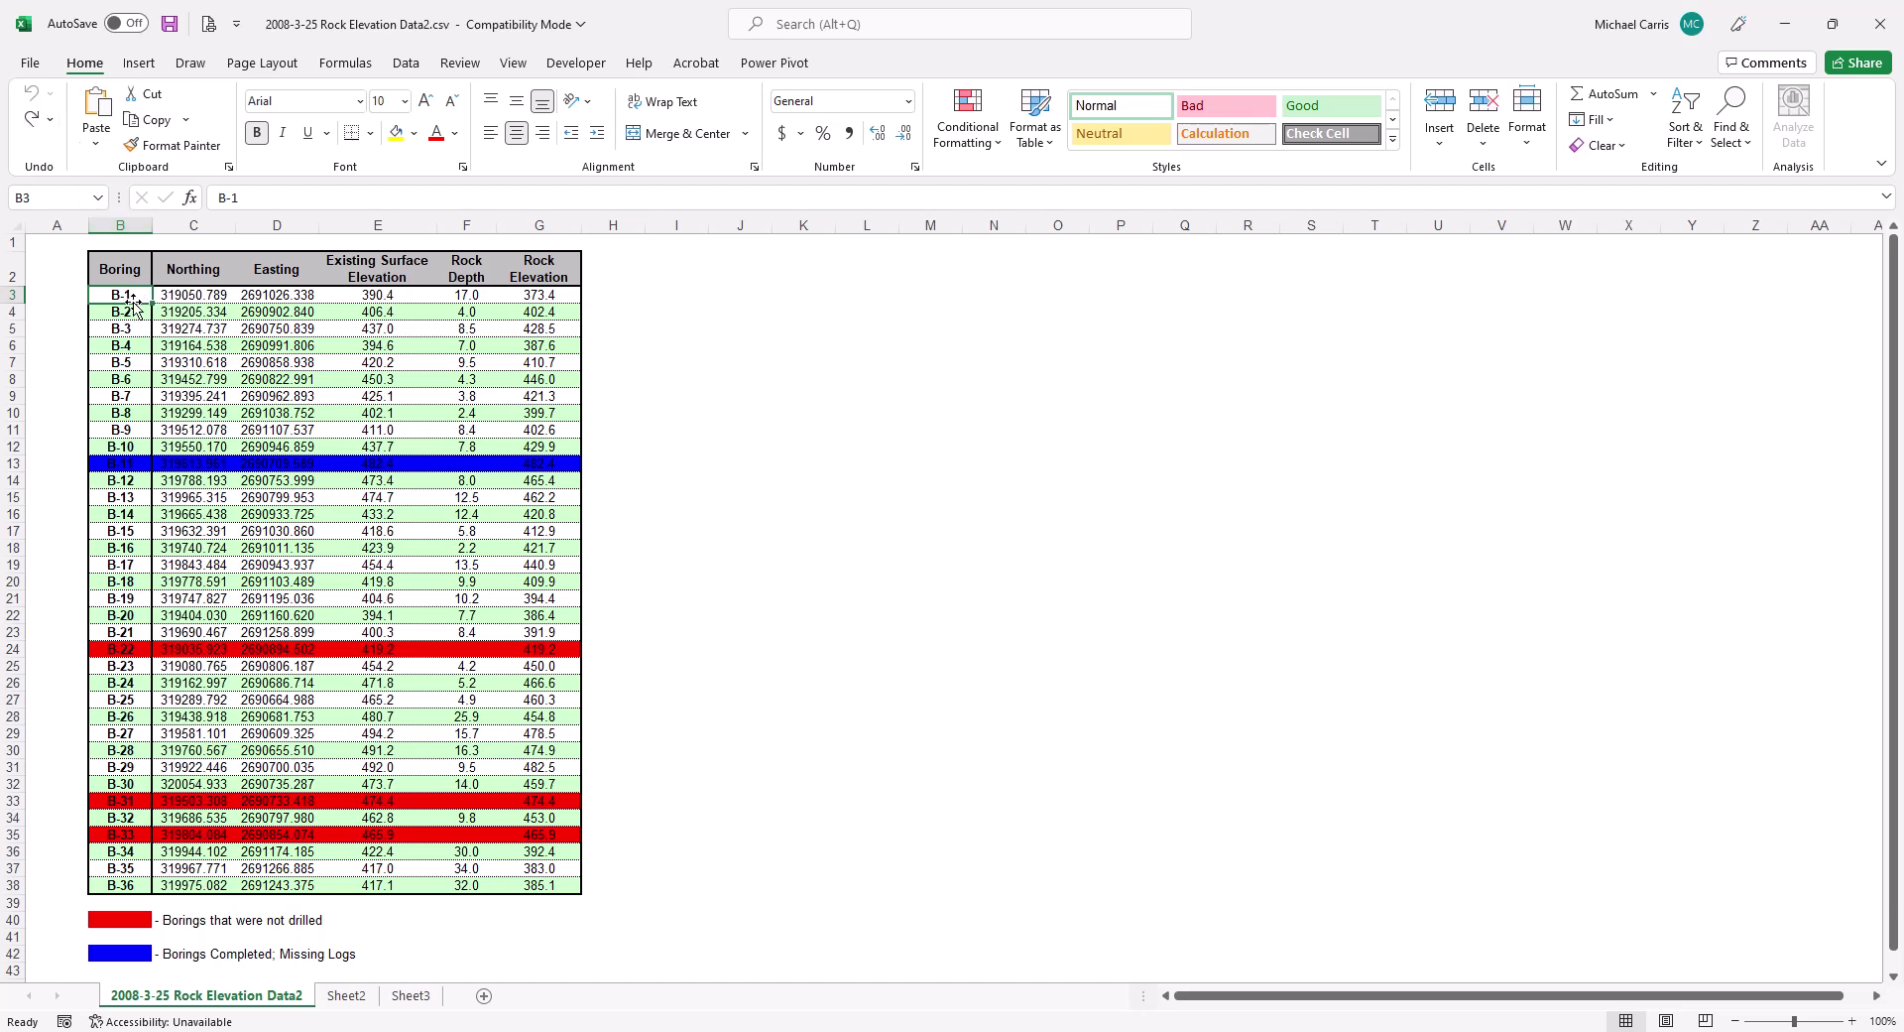
Copy the boring labels B-1 through B-36 into Sheet2 starting at cell A1, pasting values only.
left_click(132, 886, "shift")
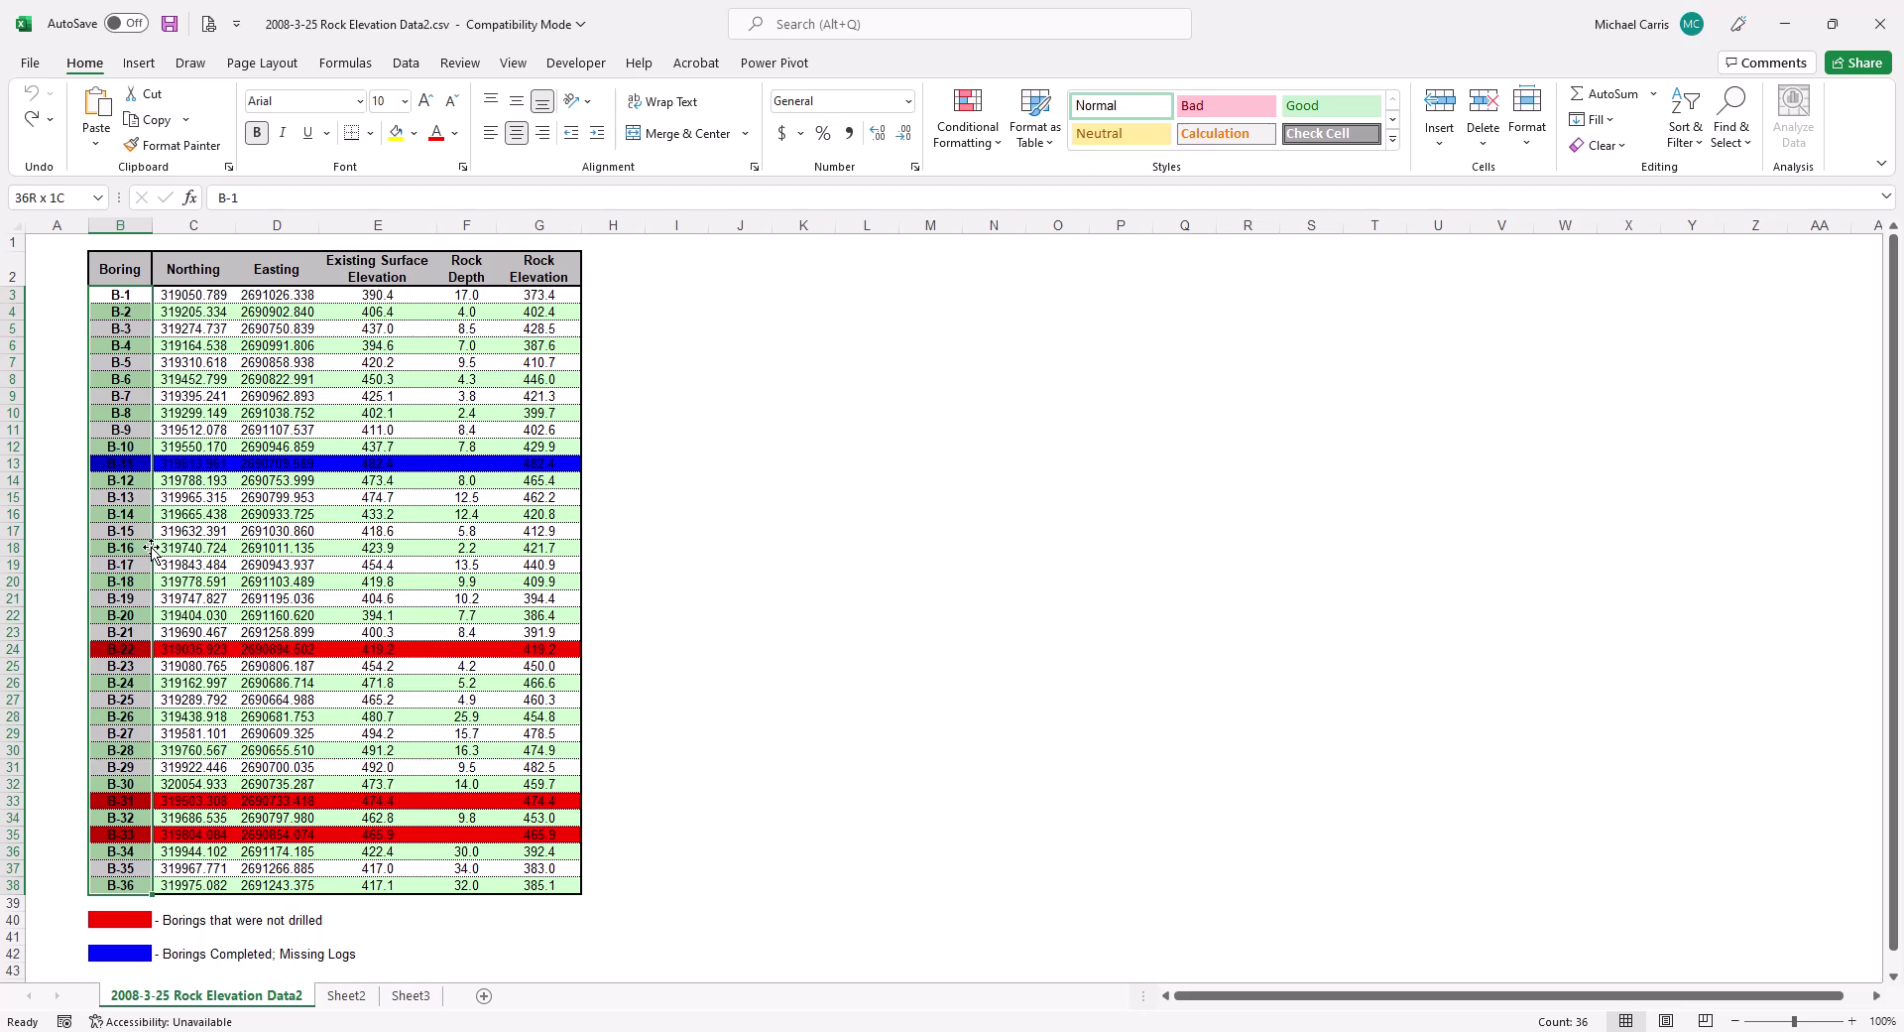
key("ctrl+c")
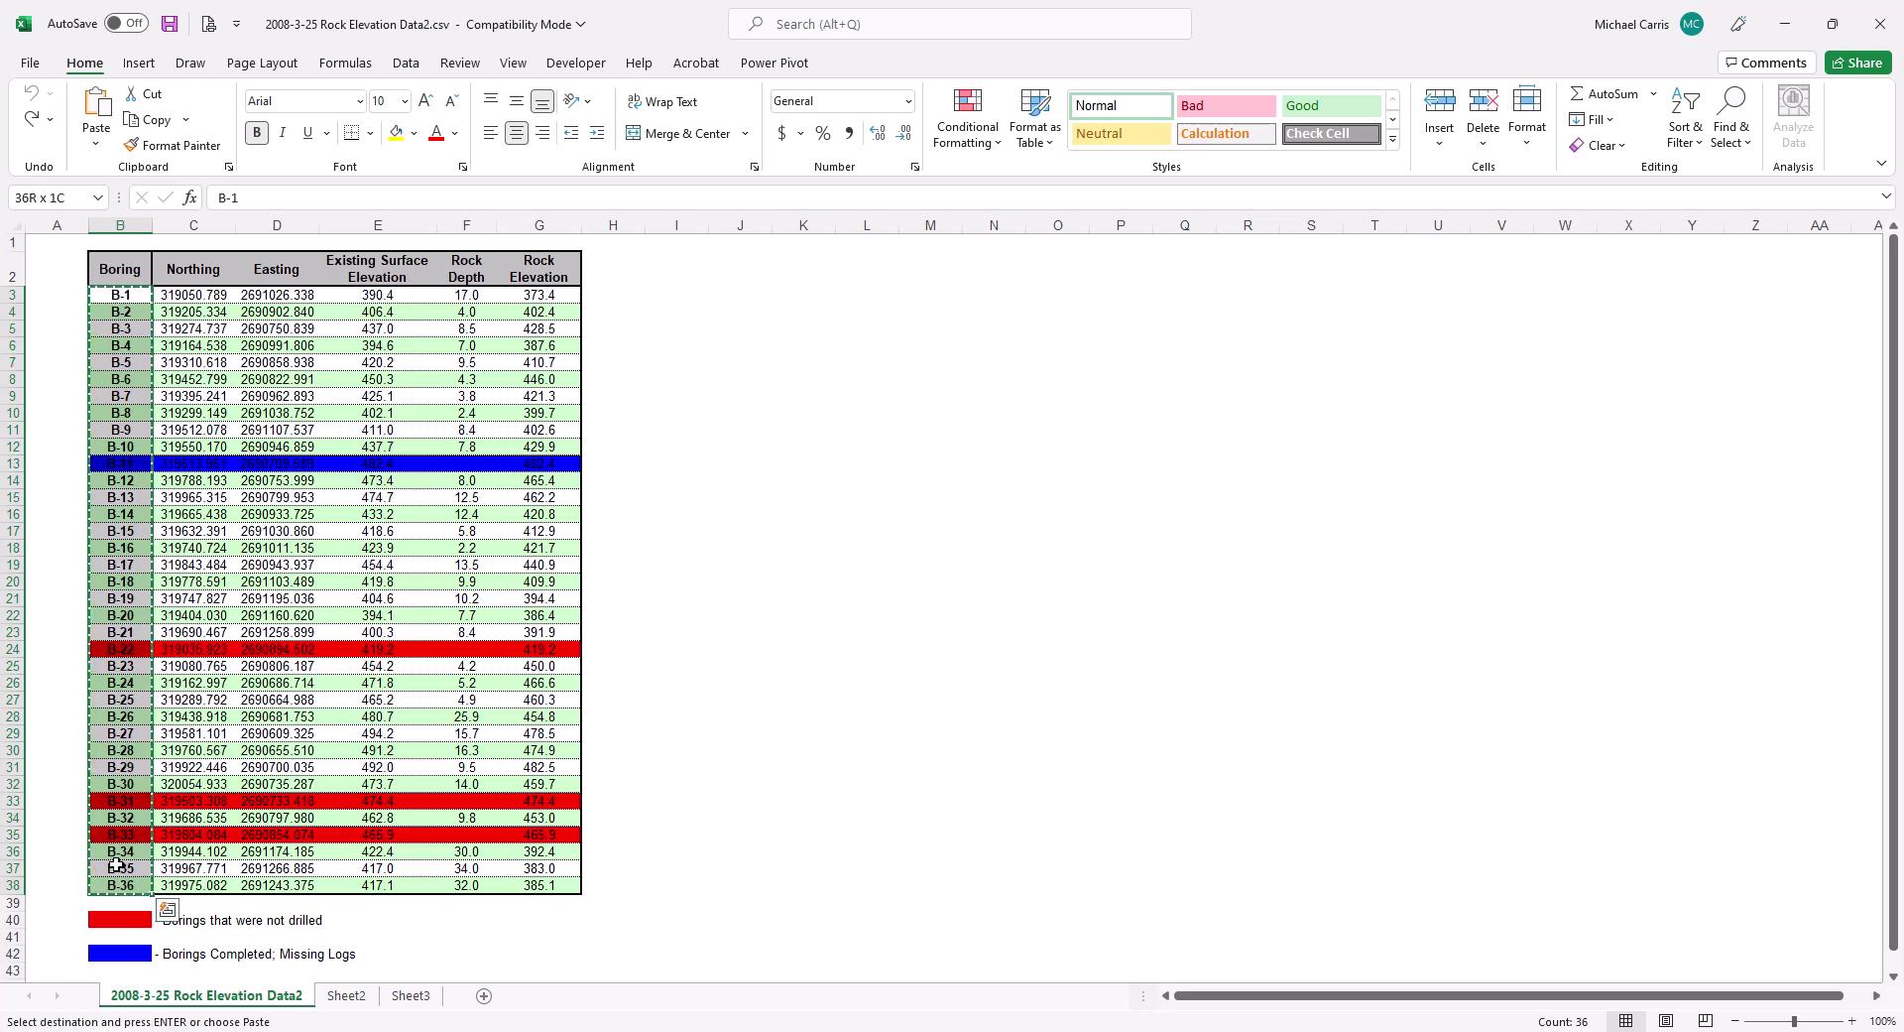
left_click(349, 996)
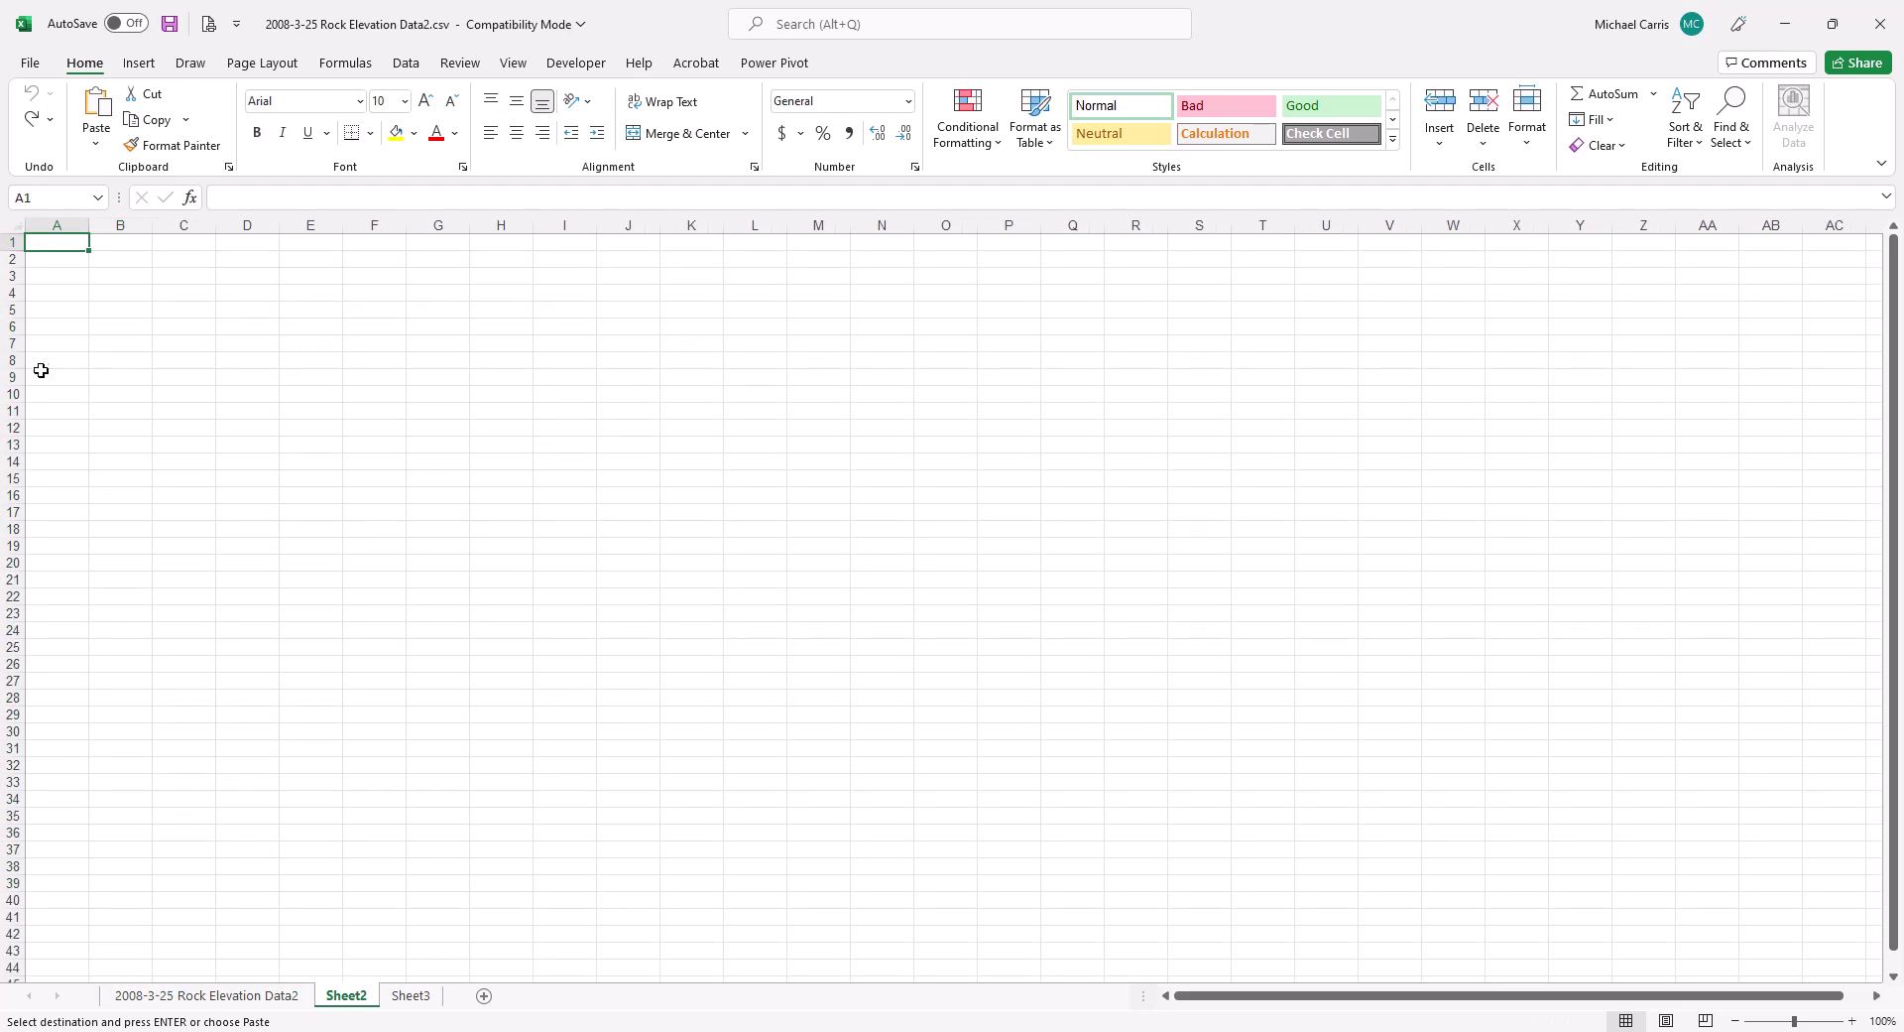
key("ctrl+v")
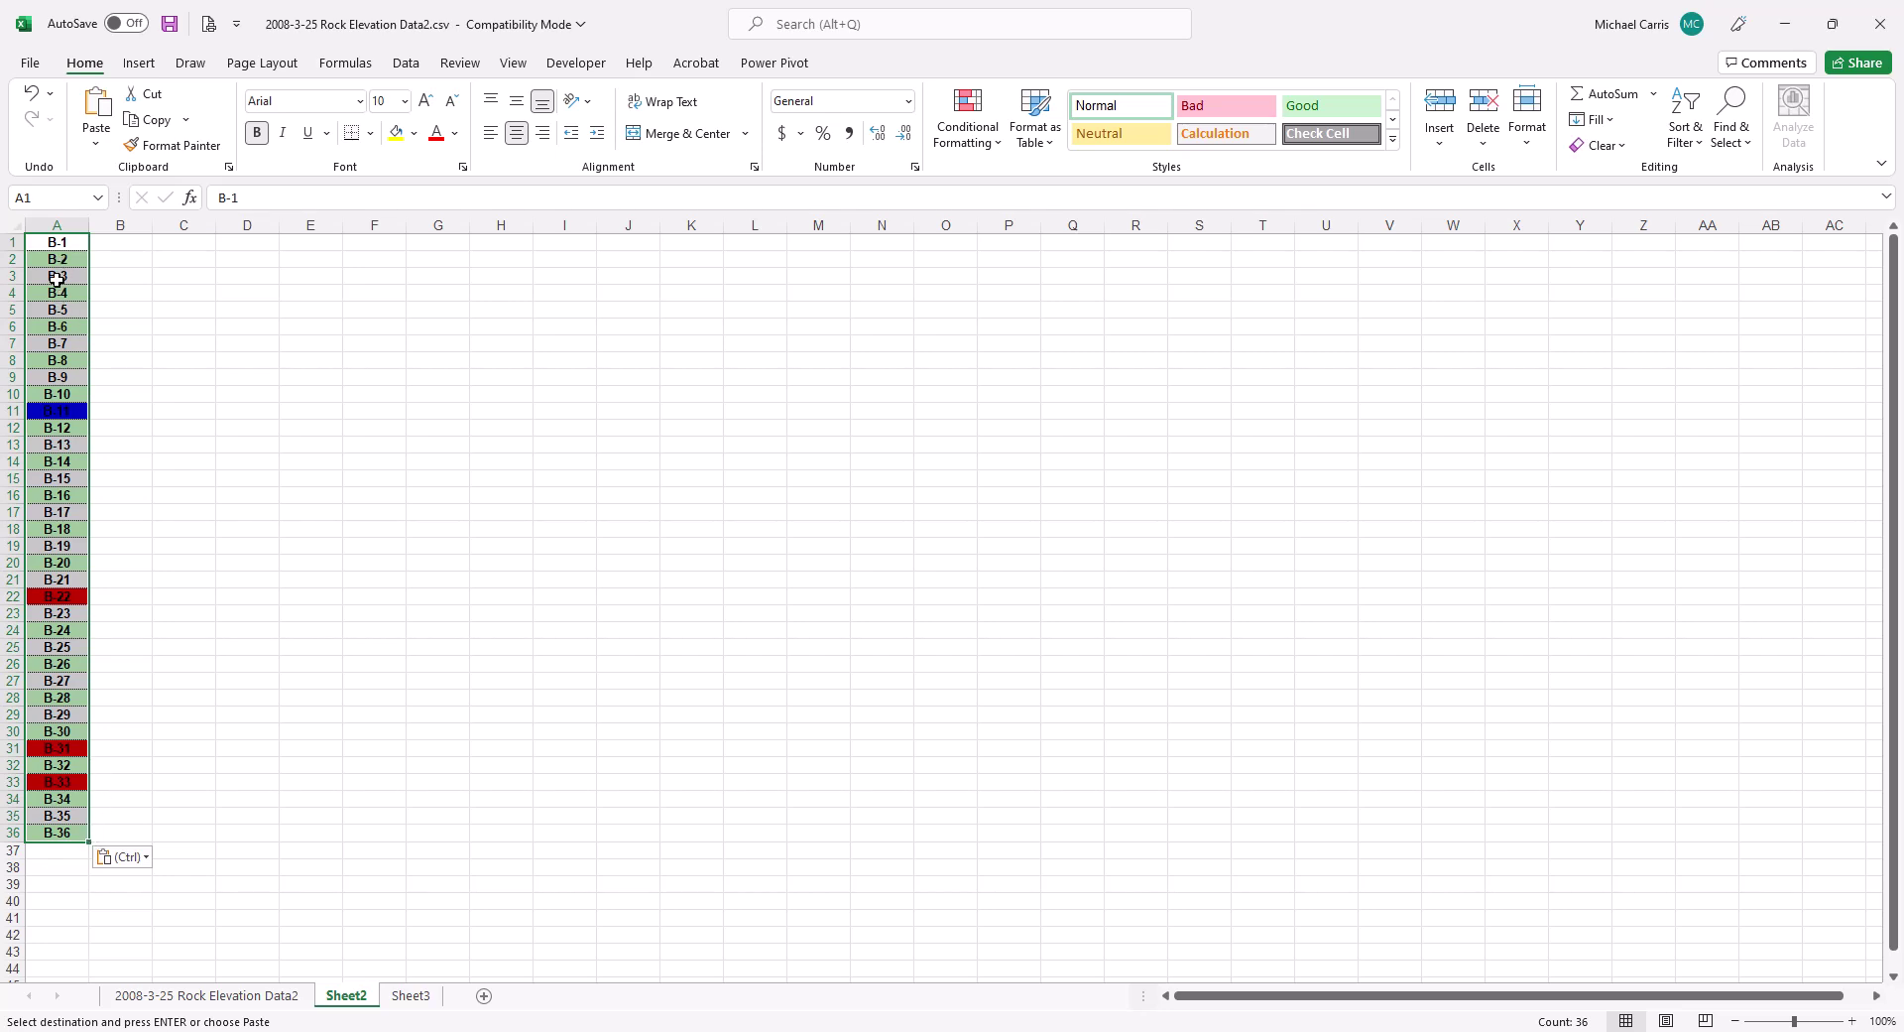
left_click(145, 858)
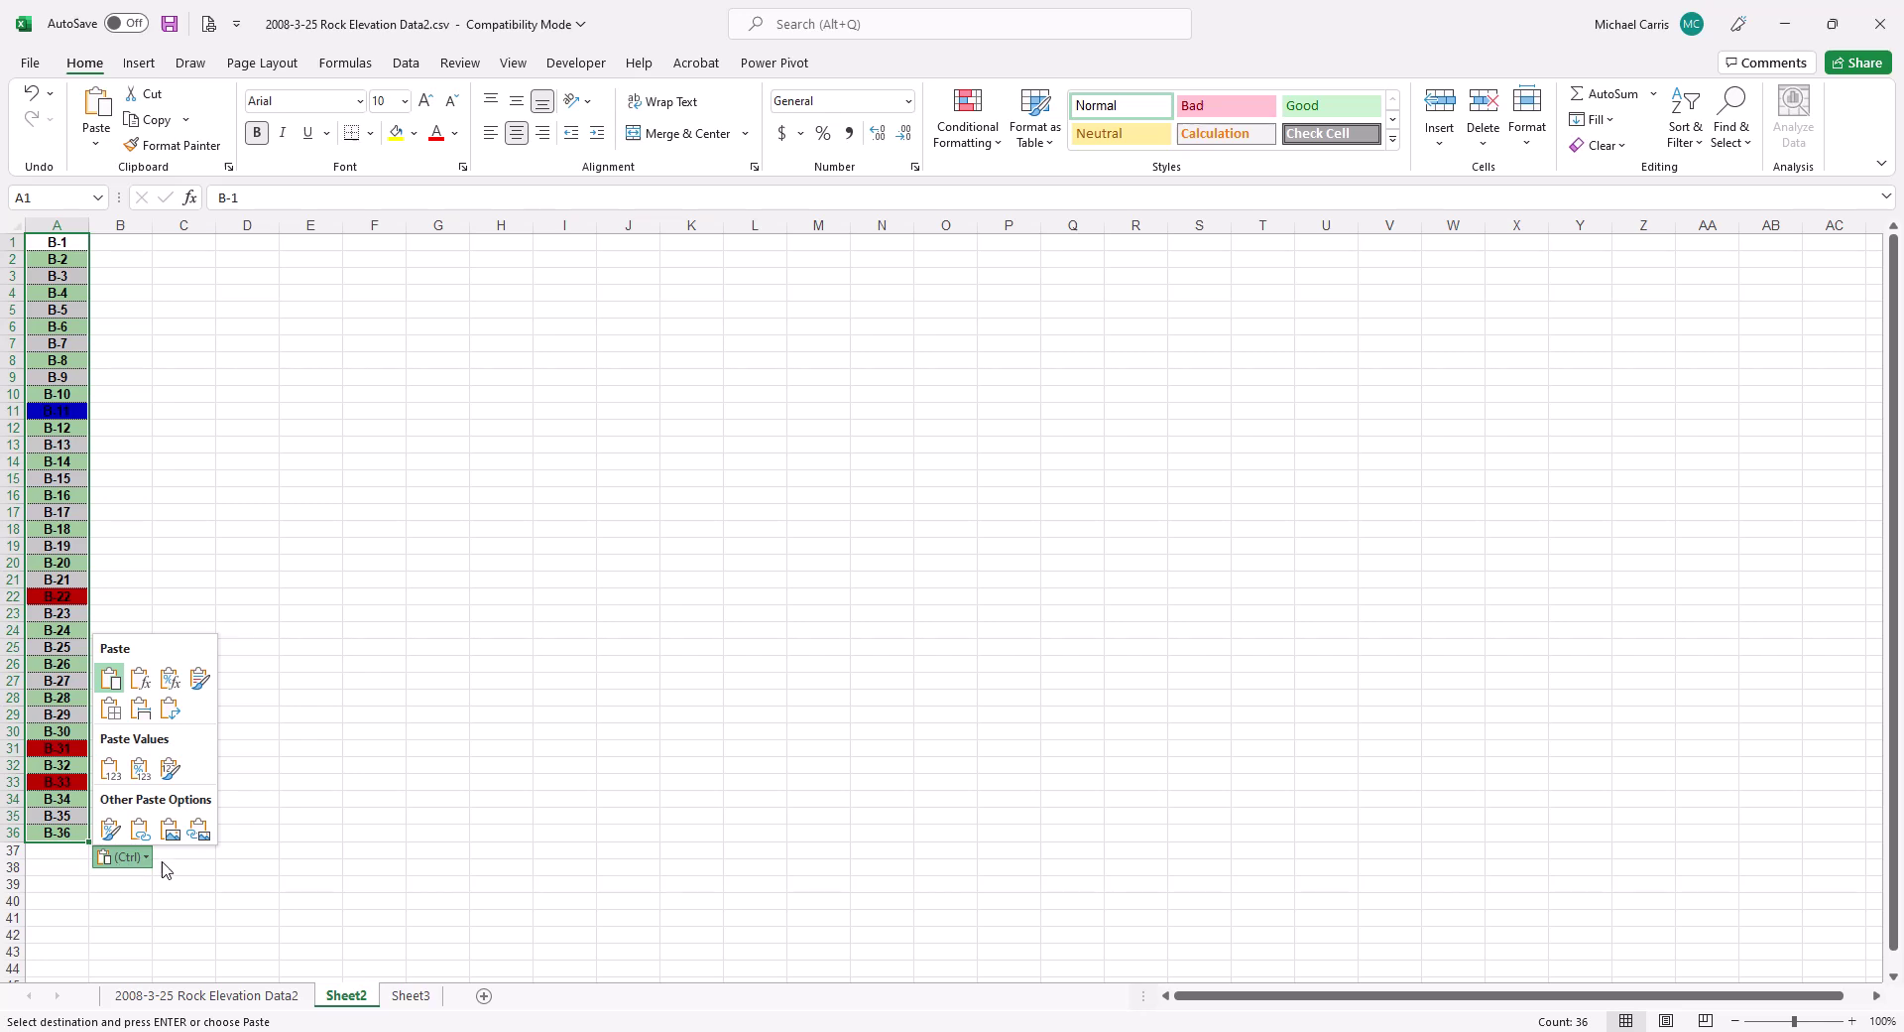
left_click(113, 773)
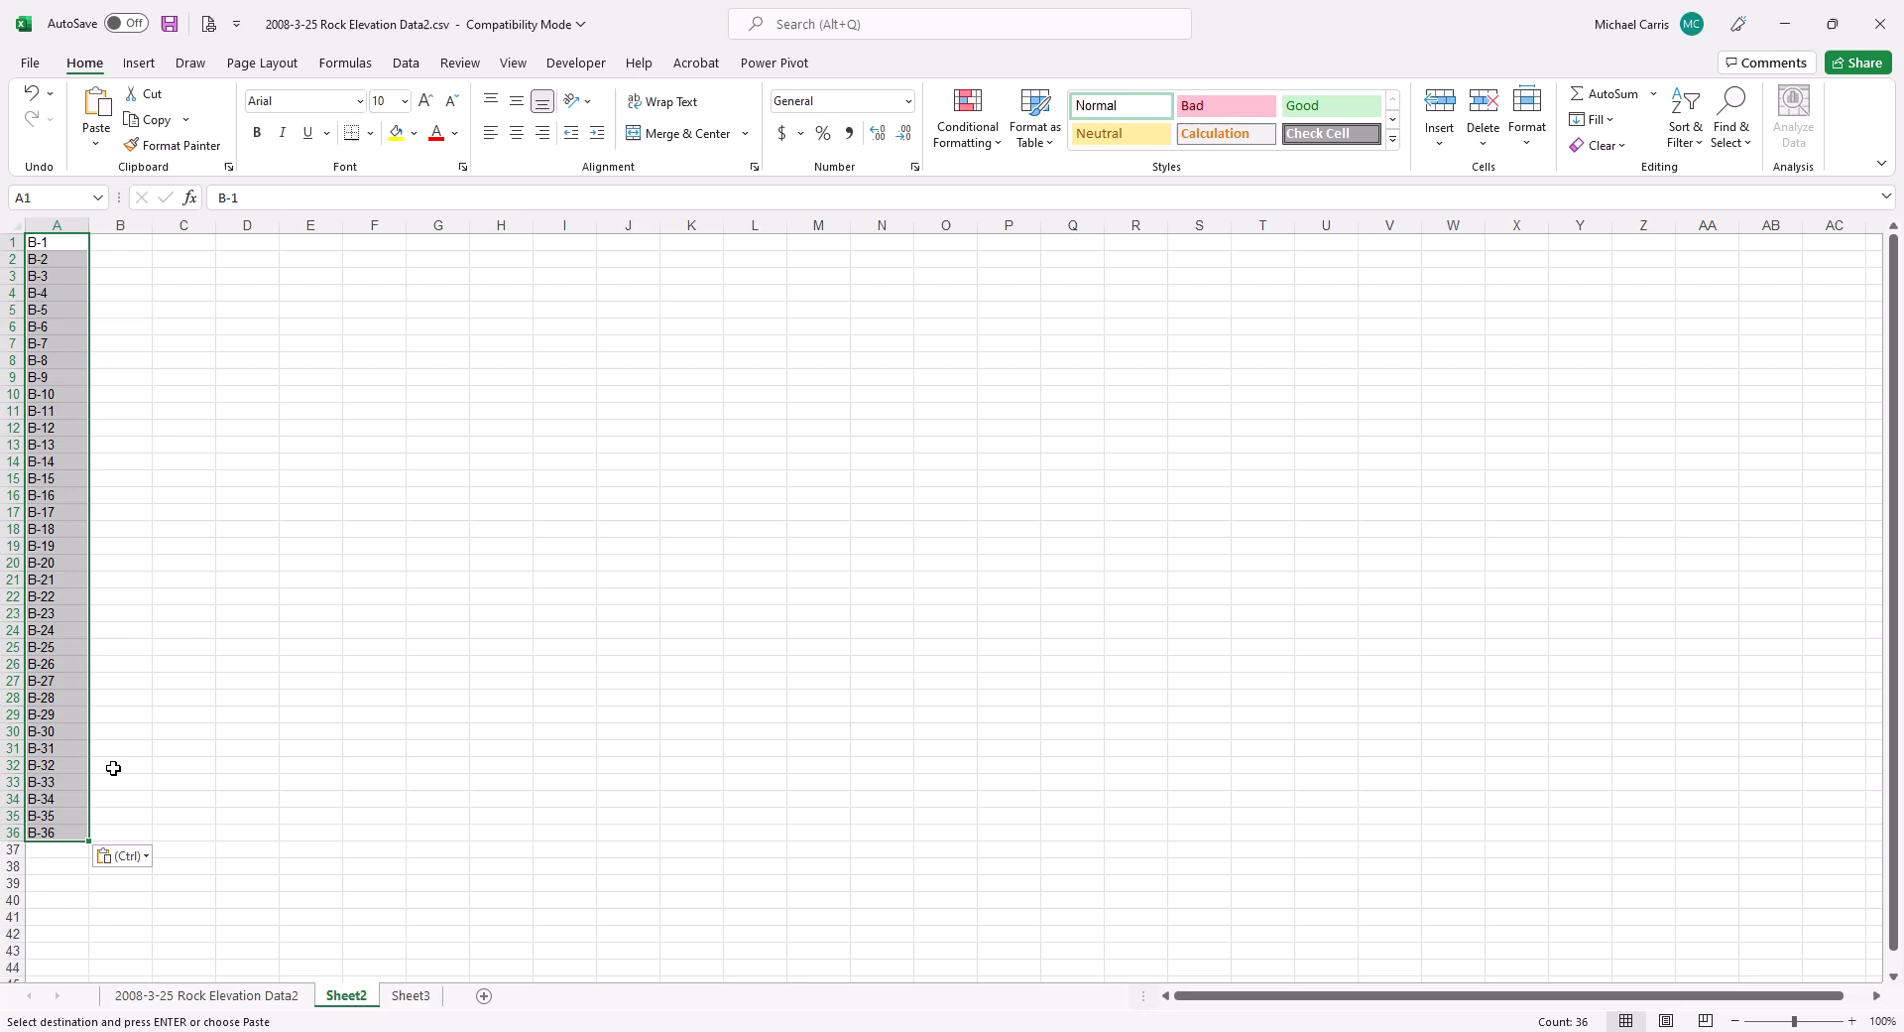
left_click(161, 478)
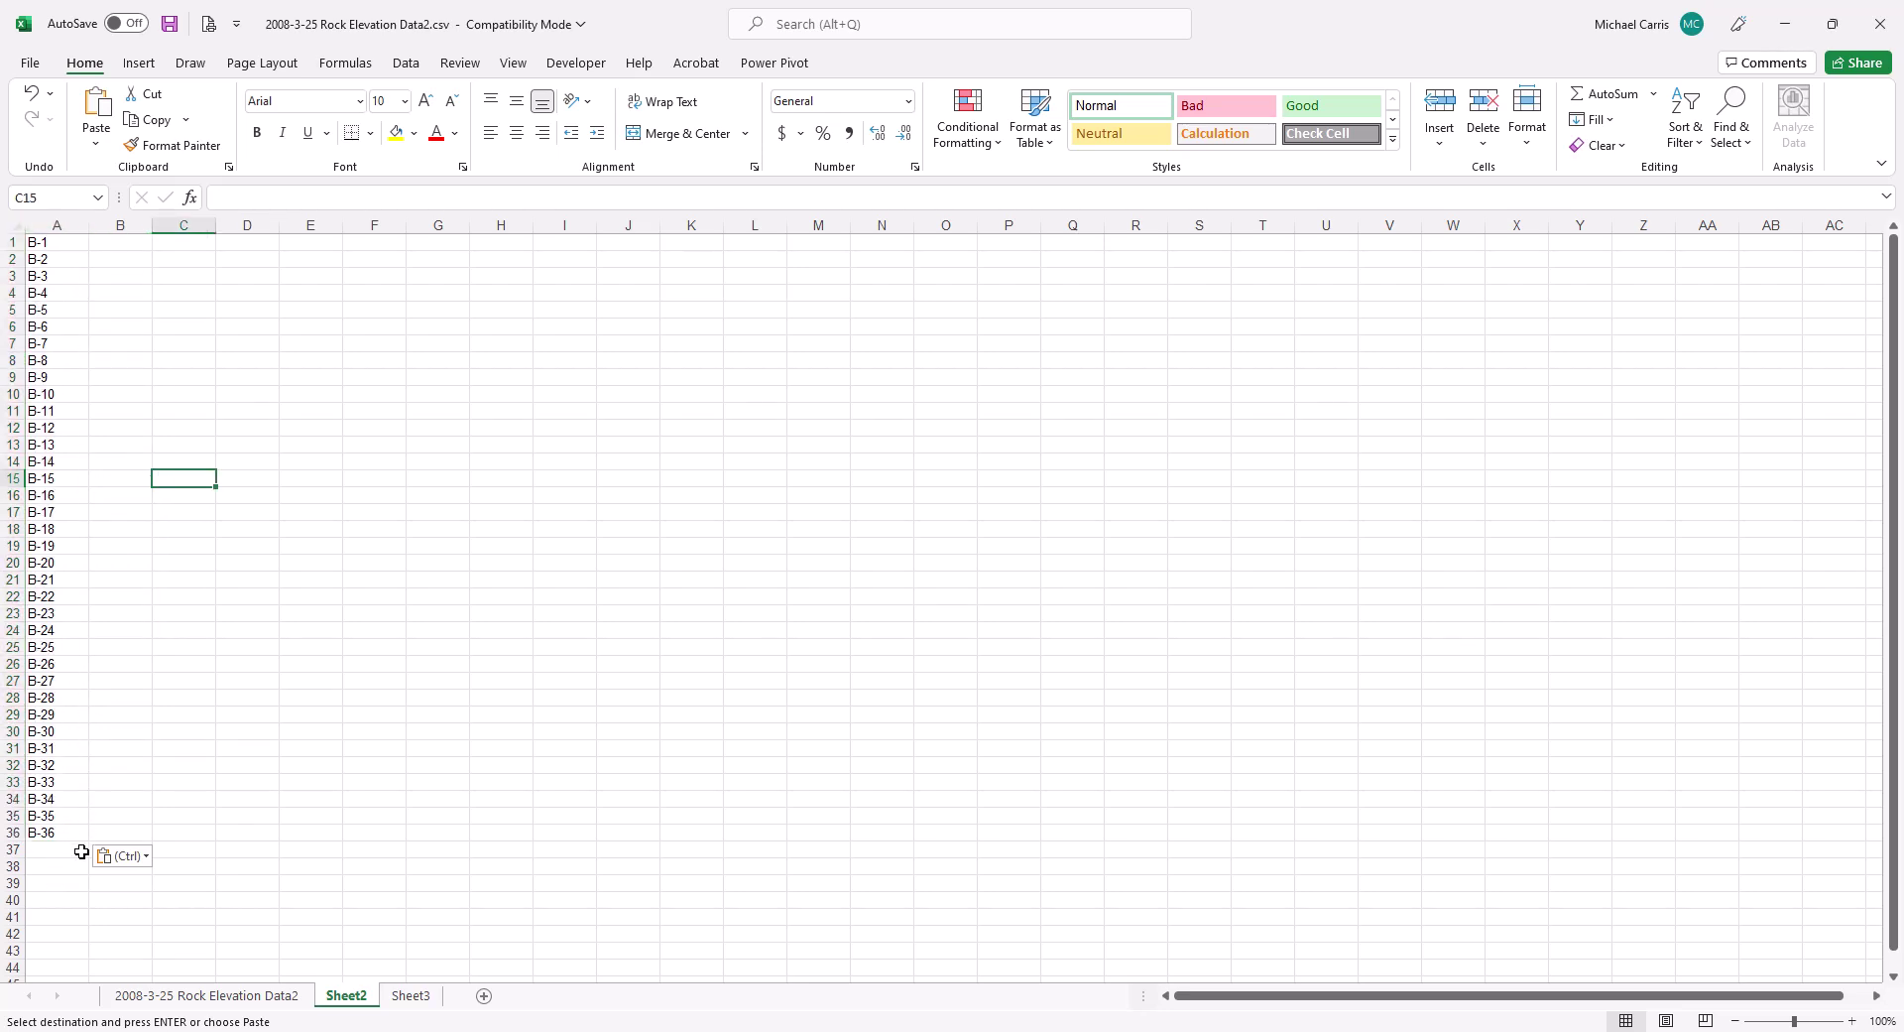
Copy the Northing and Easting values of all borings into Sheet2 starting at cell B1, pasting values only.
left_click(245, 997)
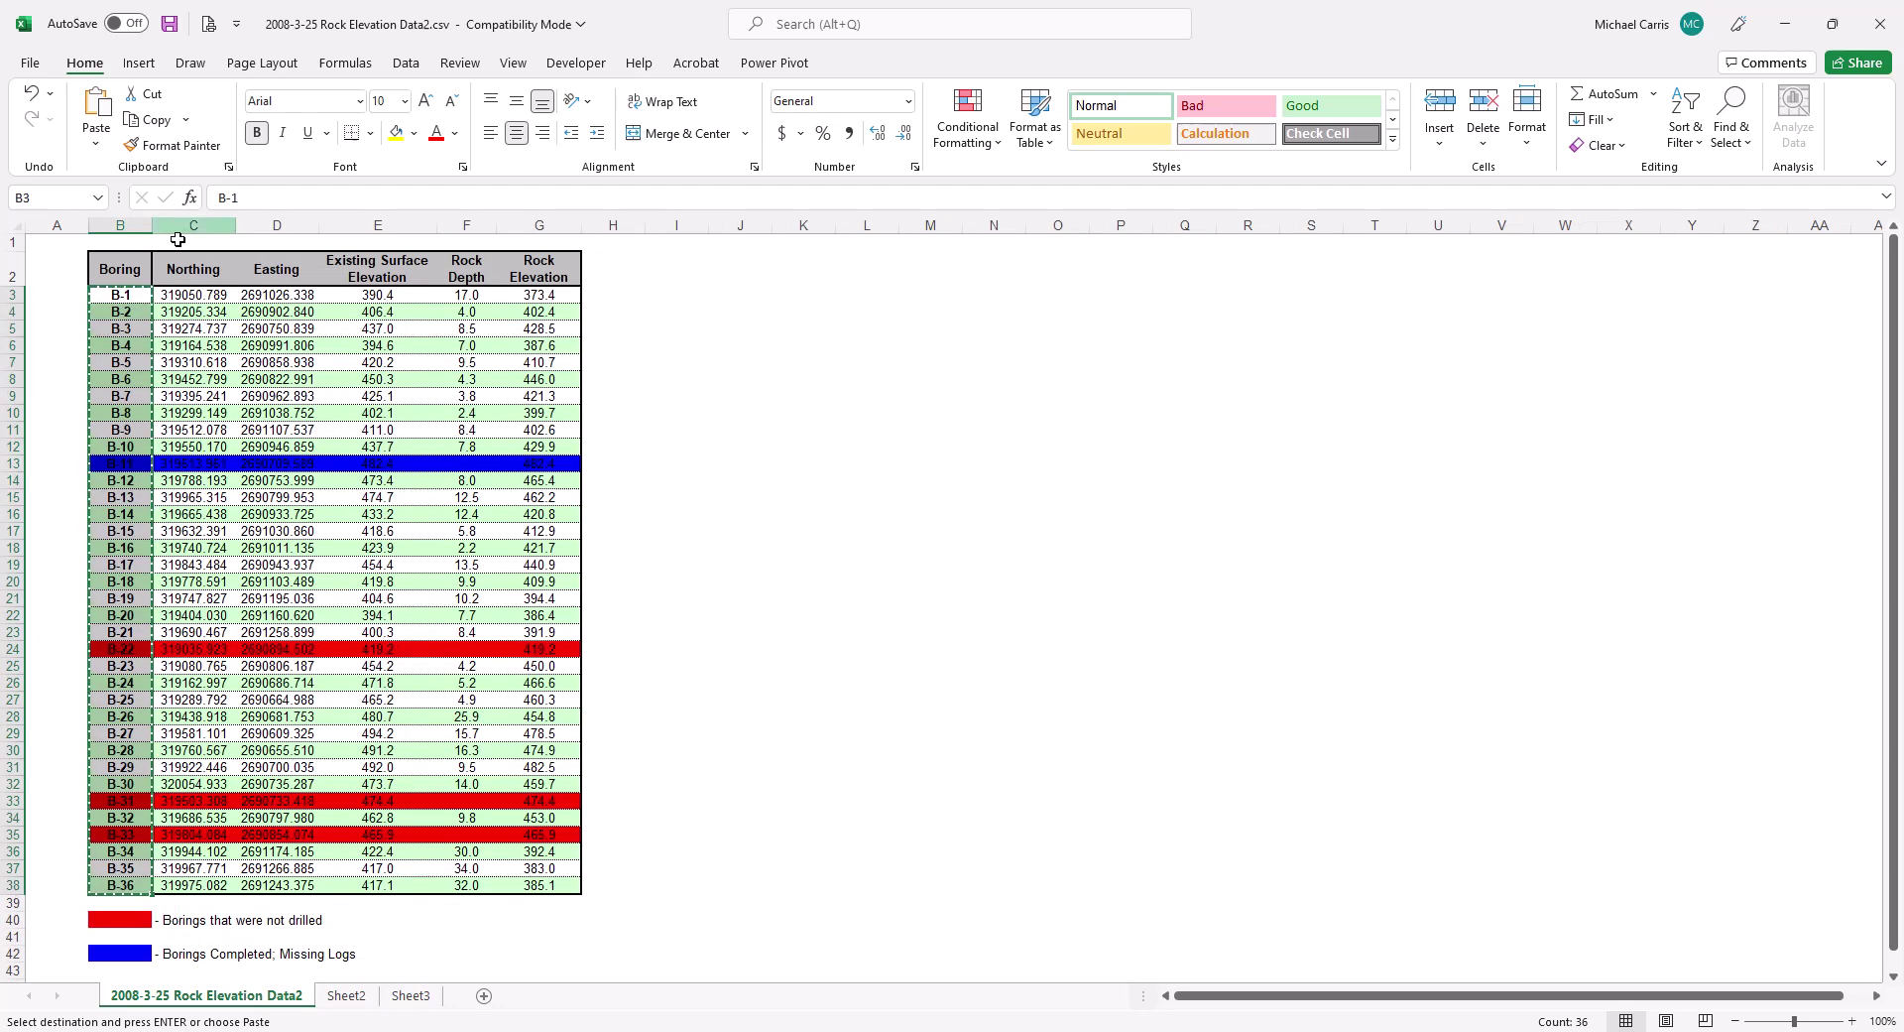
left_click_drag(186, 295, 259, 881)
key("ctrl+v")
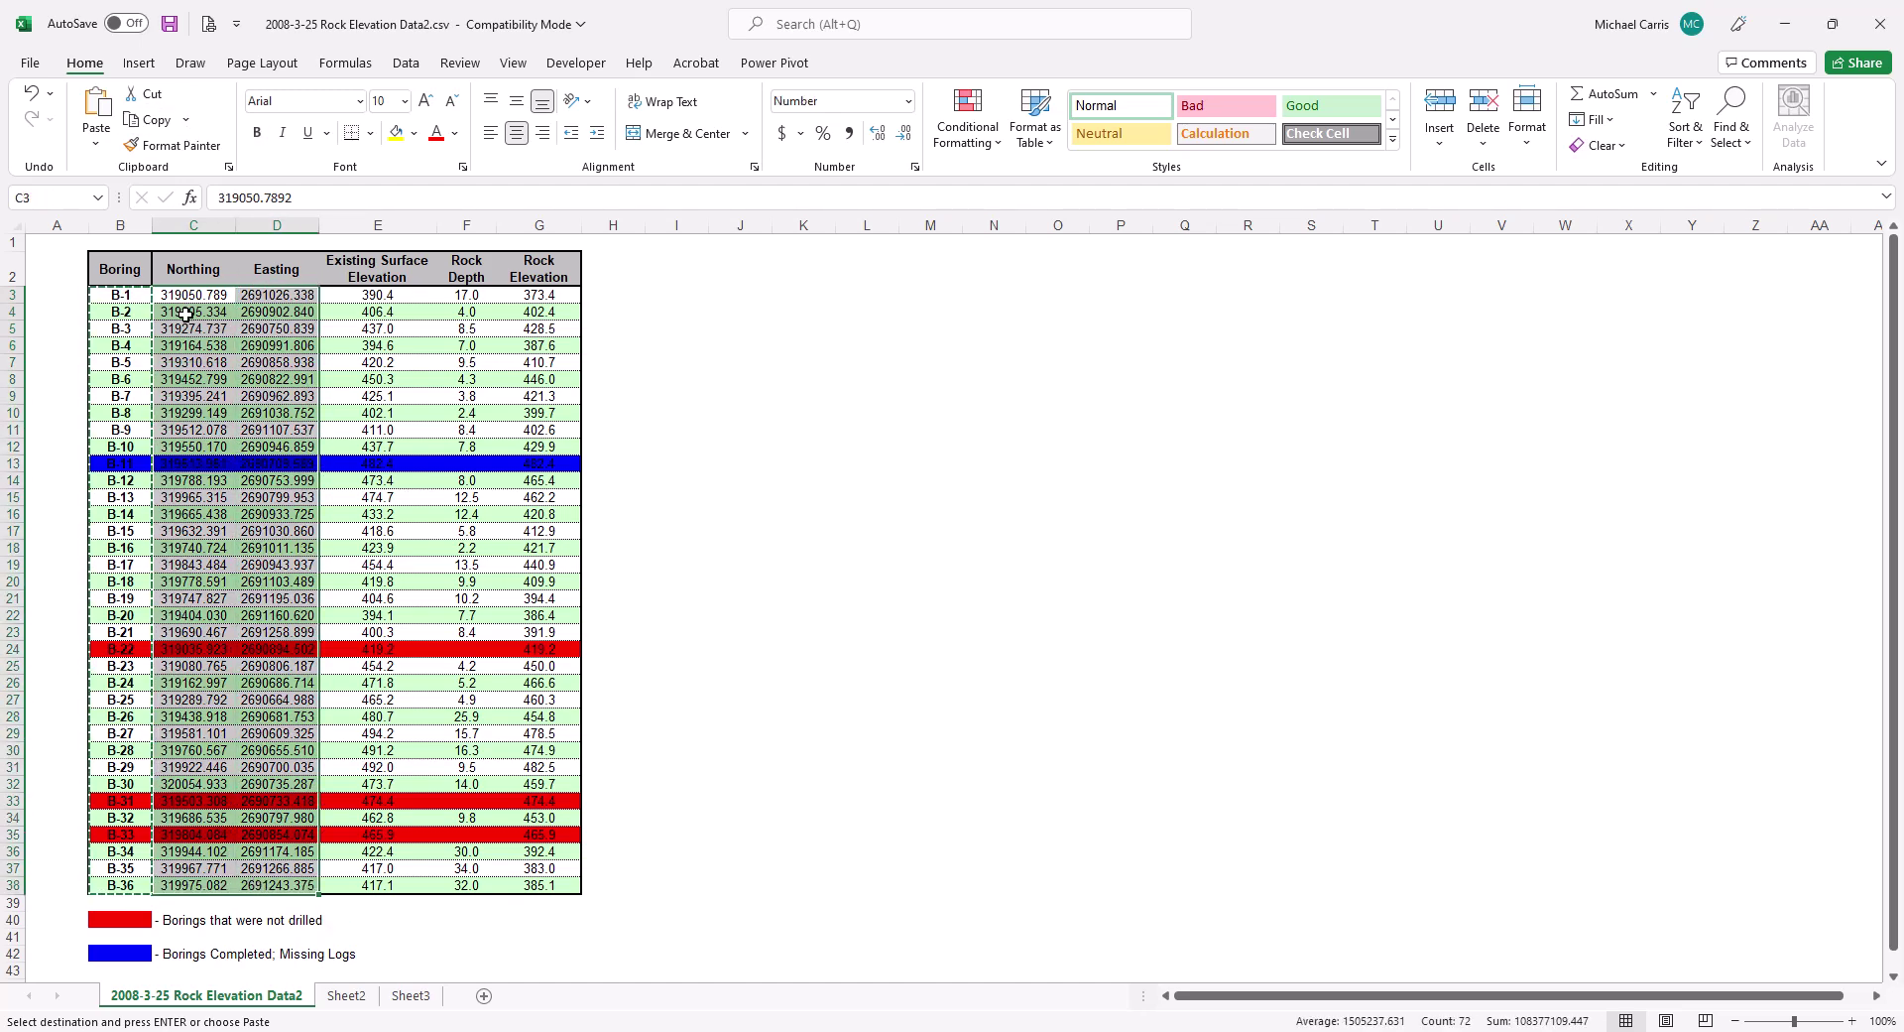
left_click(189, 295)
left_click_drag(189, 295, 271, 880)
key("ctrl+v")
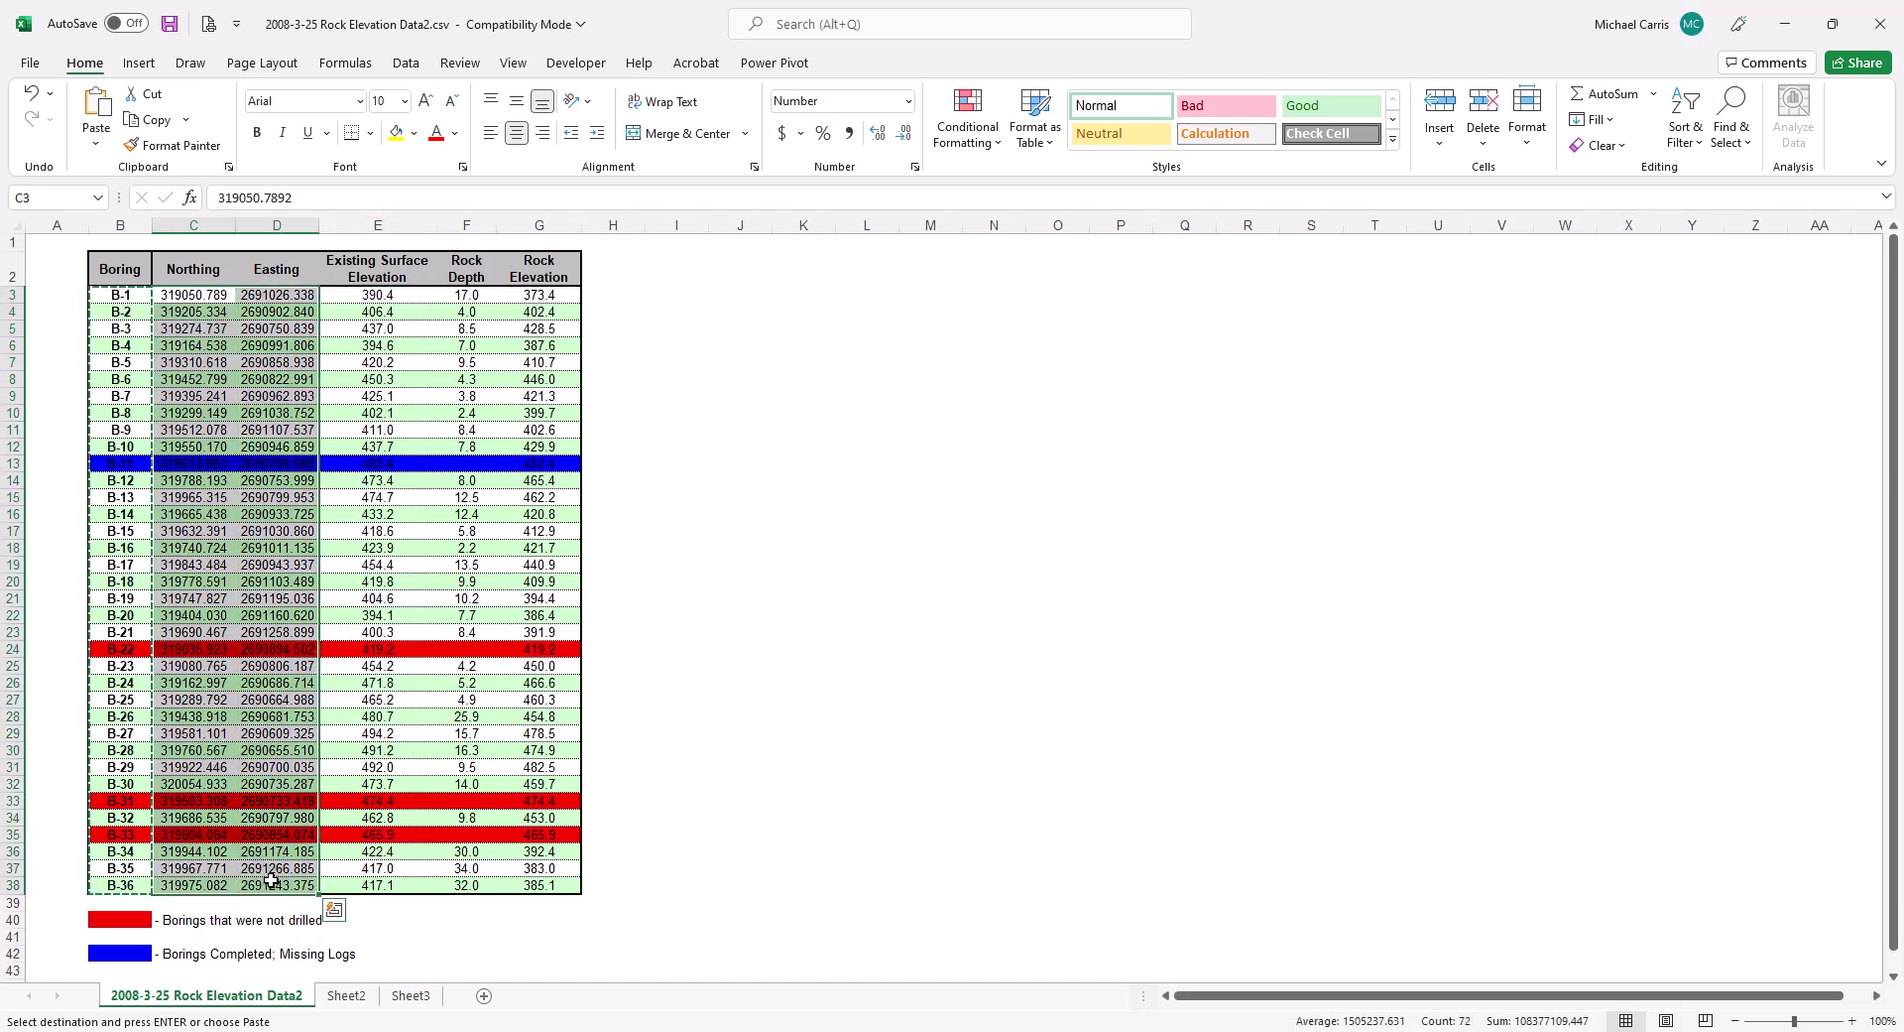
left_click(351, 1002)
left_click(117, 243)
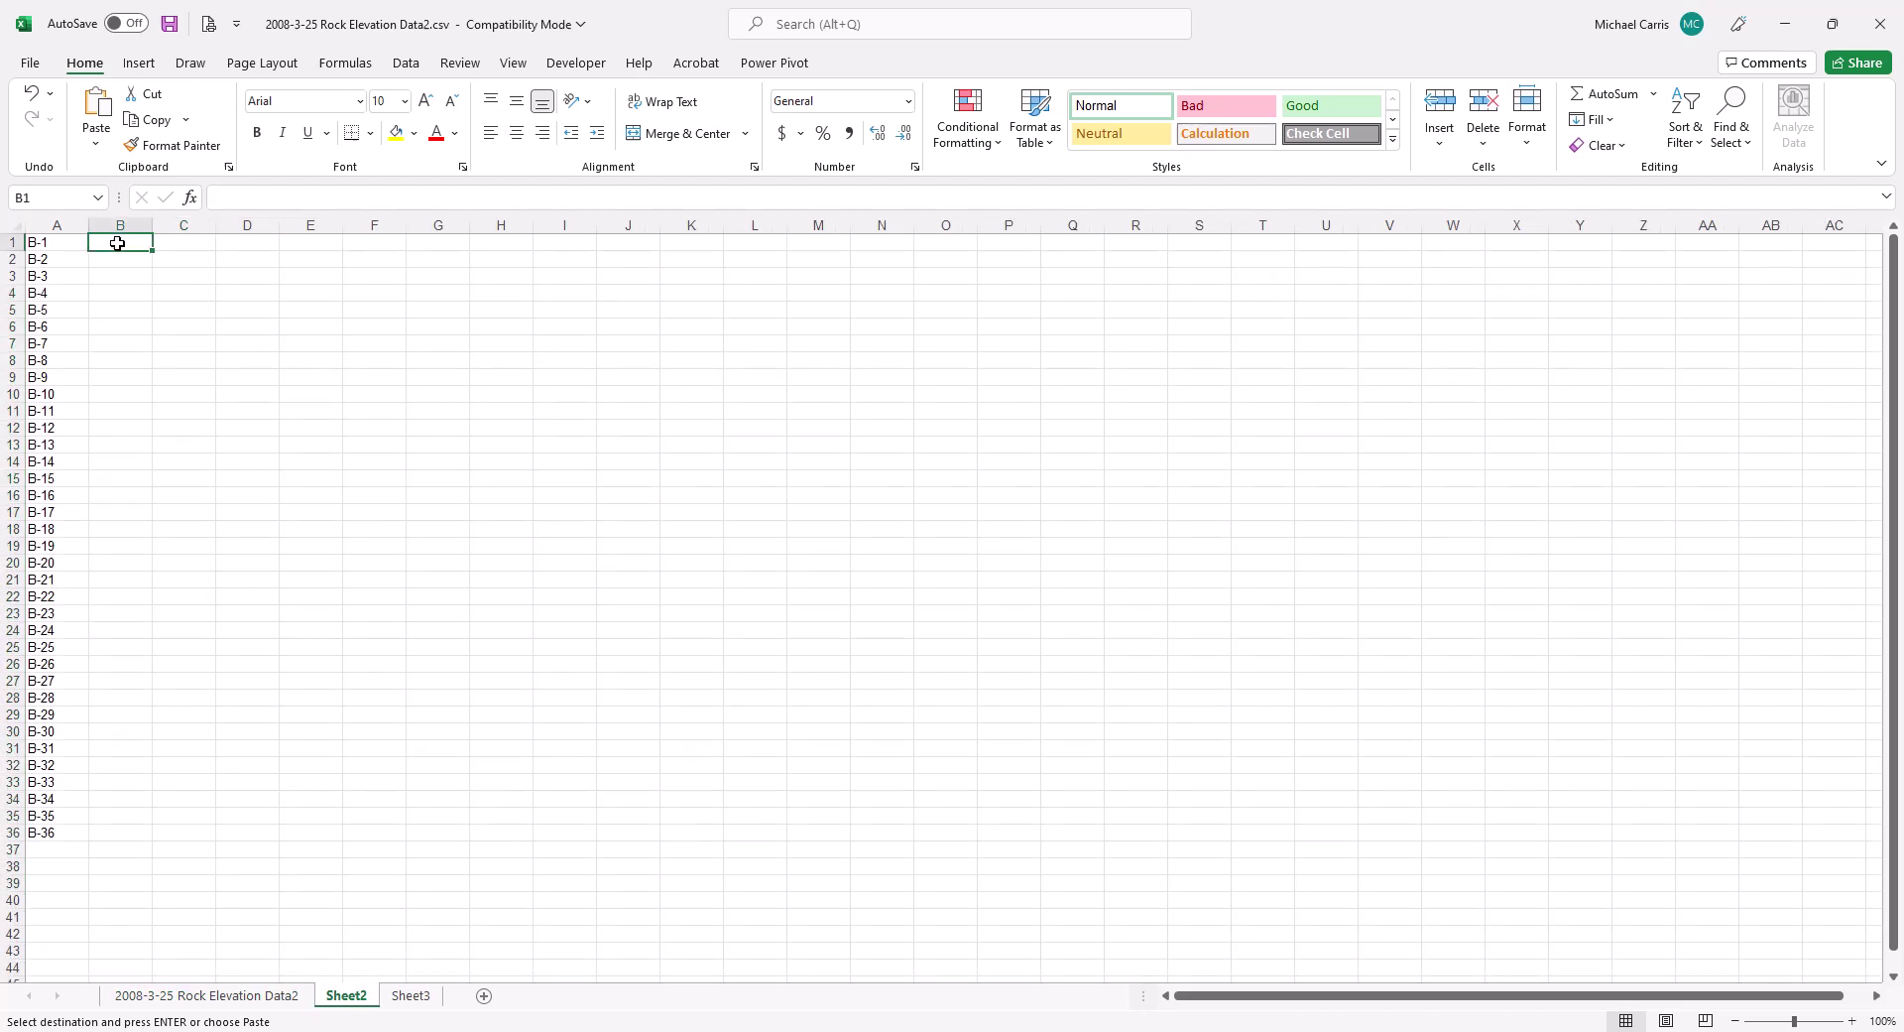
key("ctrl+v")
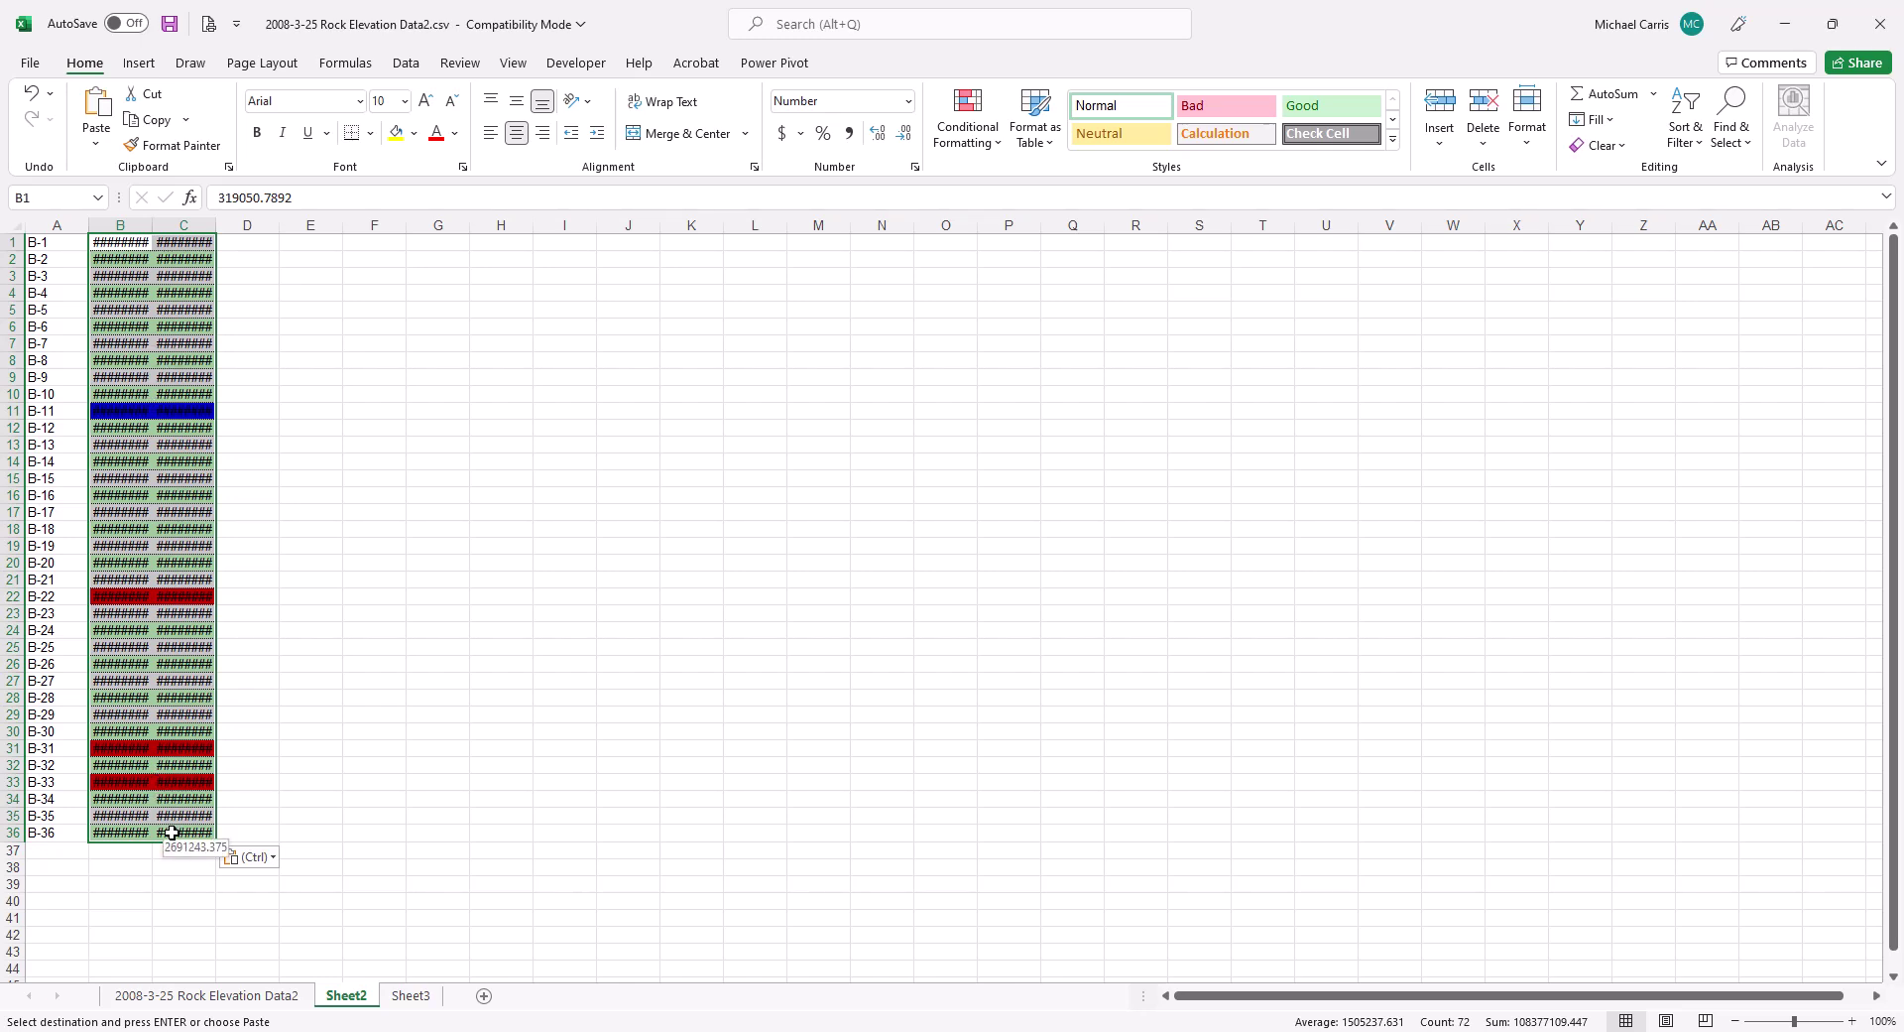
left_click(263, 857)
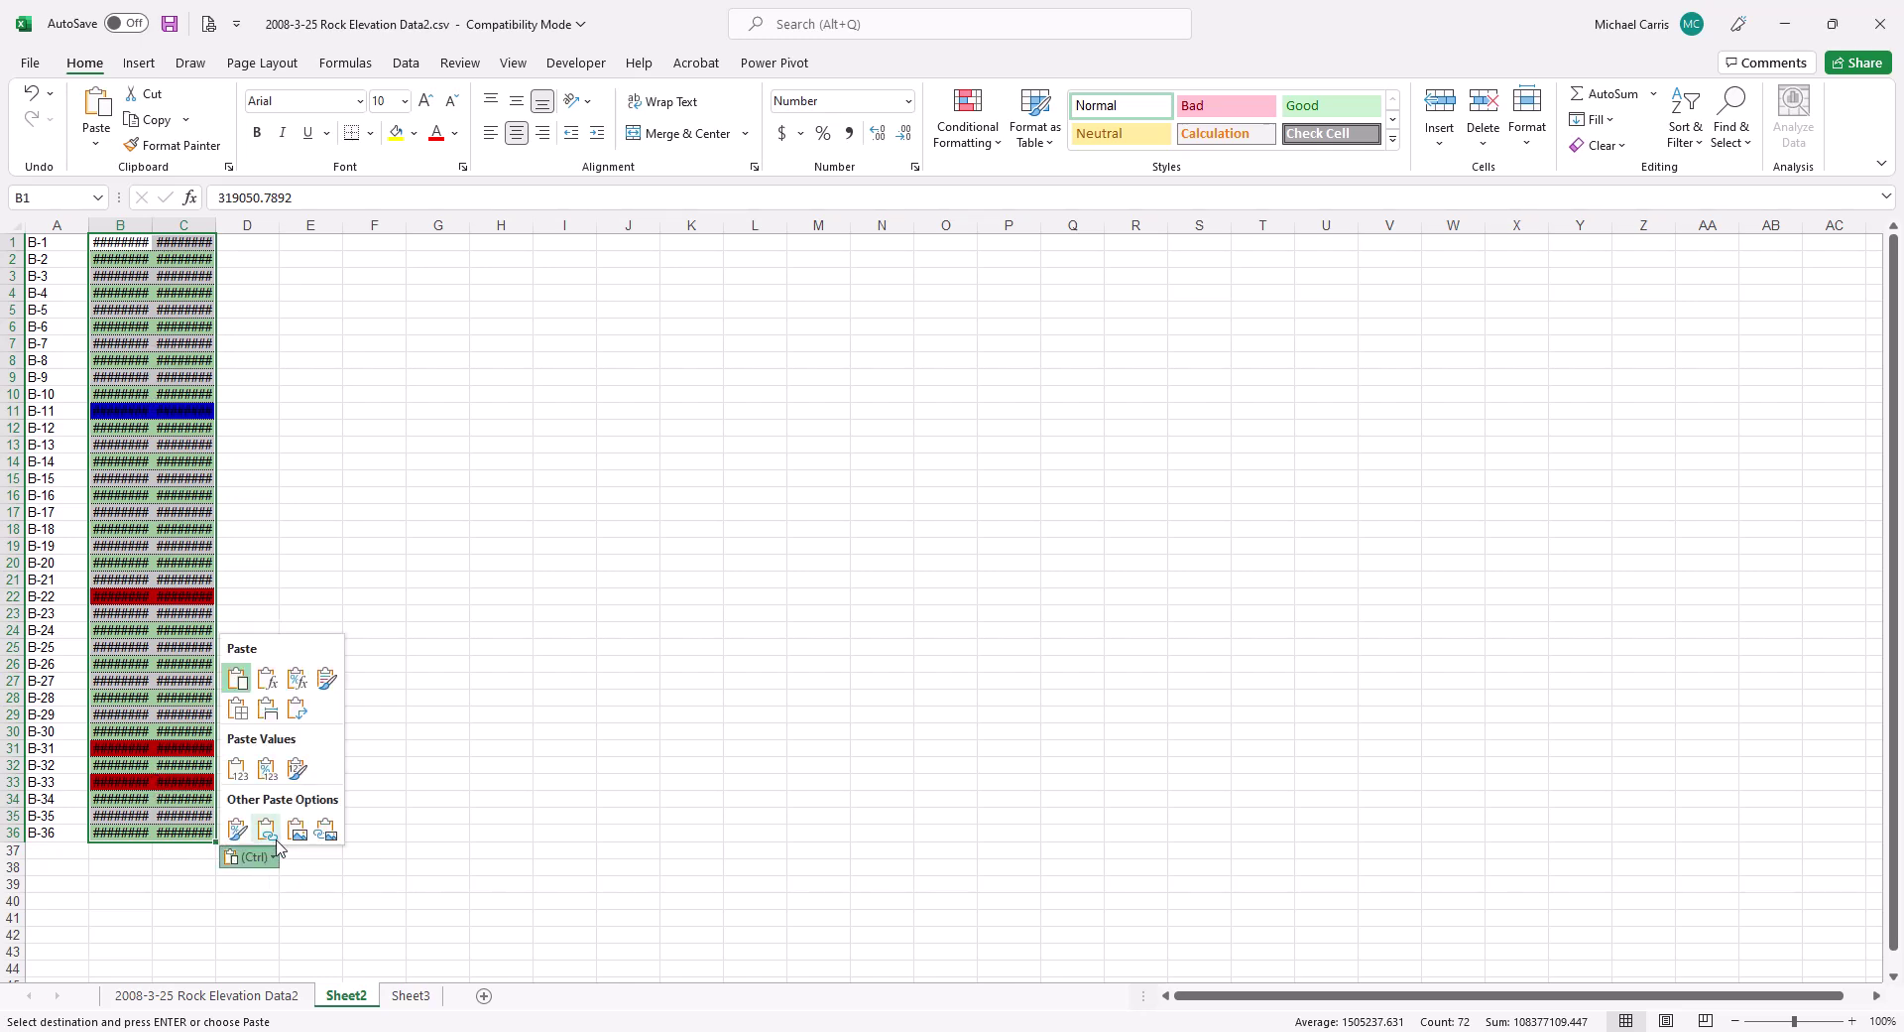
left_click(239, 770)
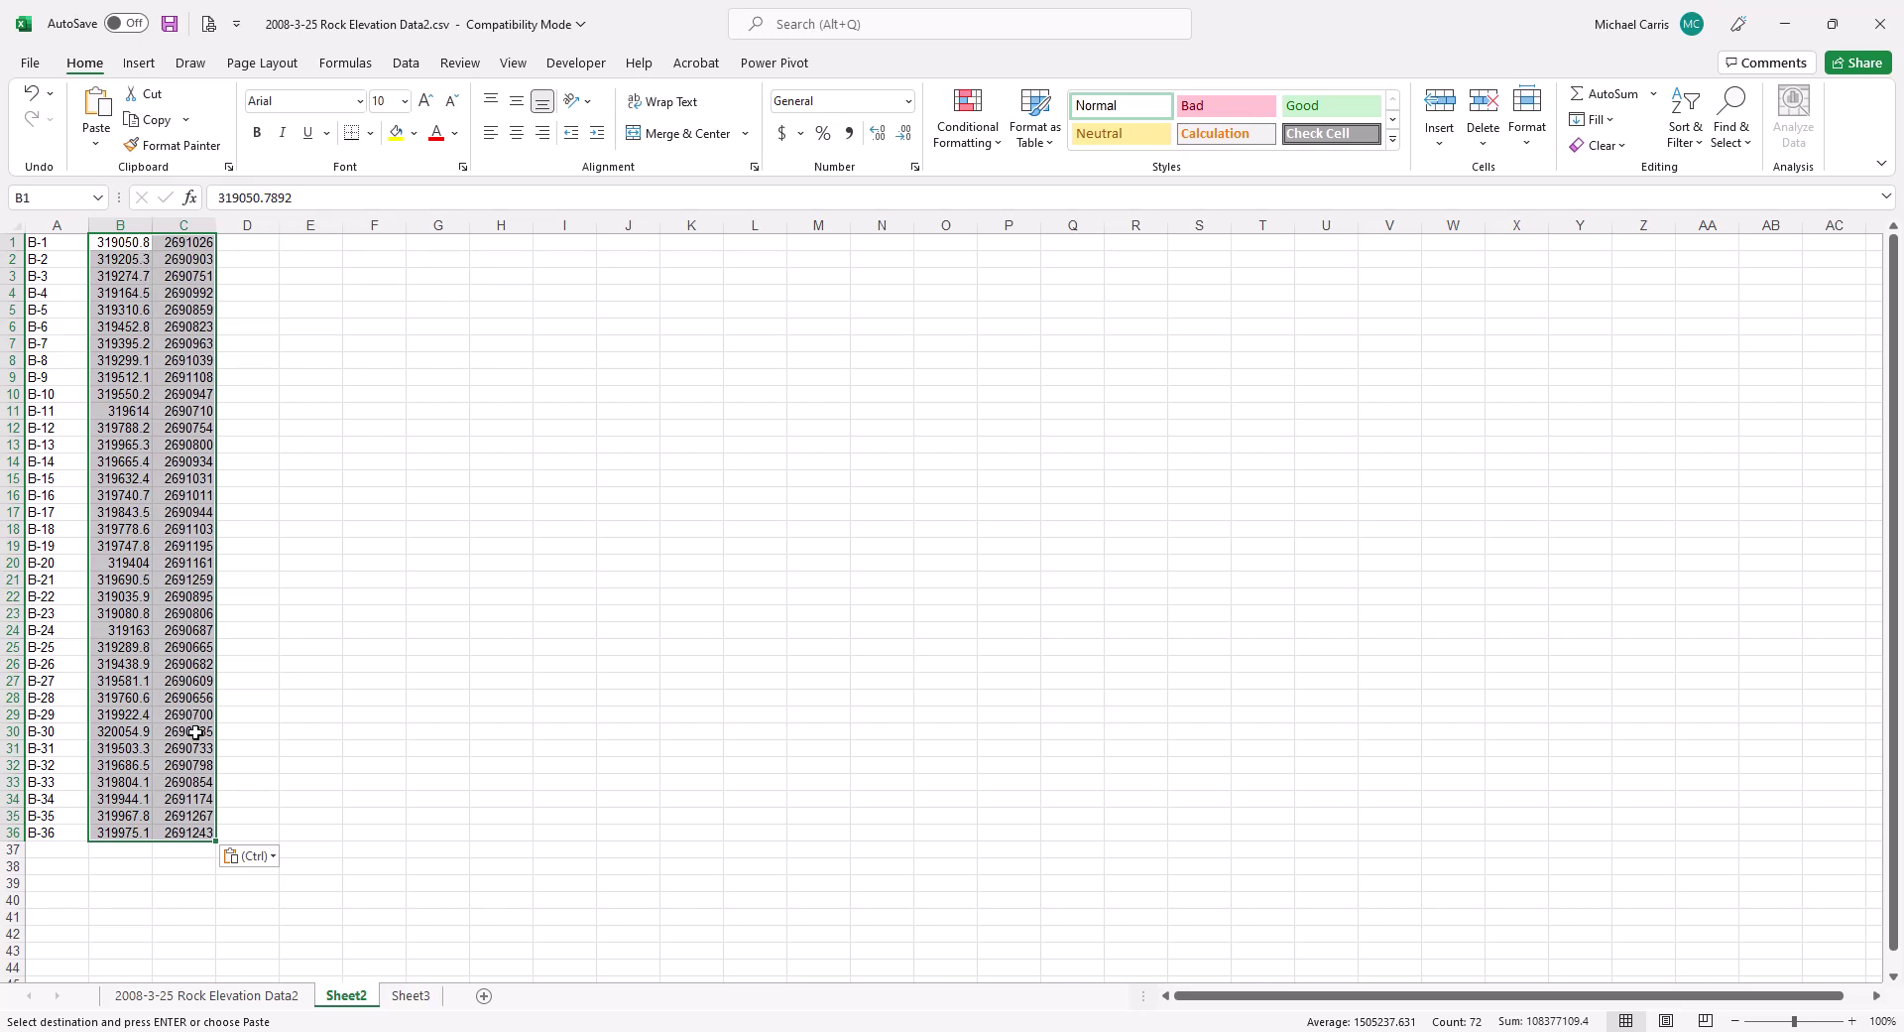
Copy the Rock Depth values of all borings into Sheet2 starting at cell D1, pasting values only.
left_click(274, 996)
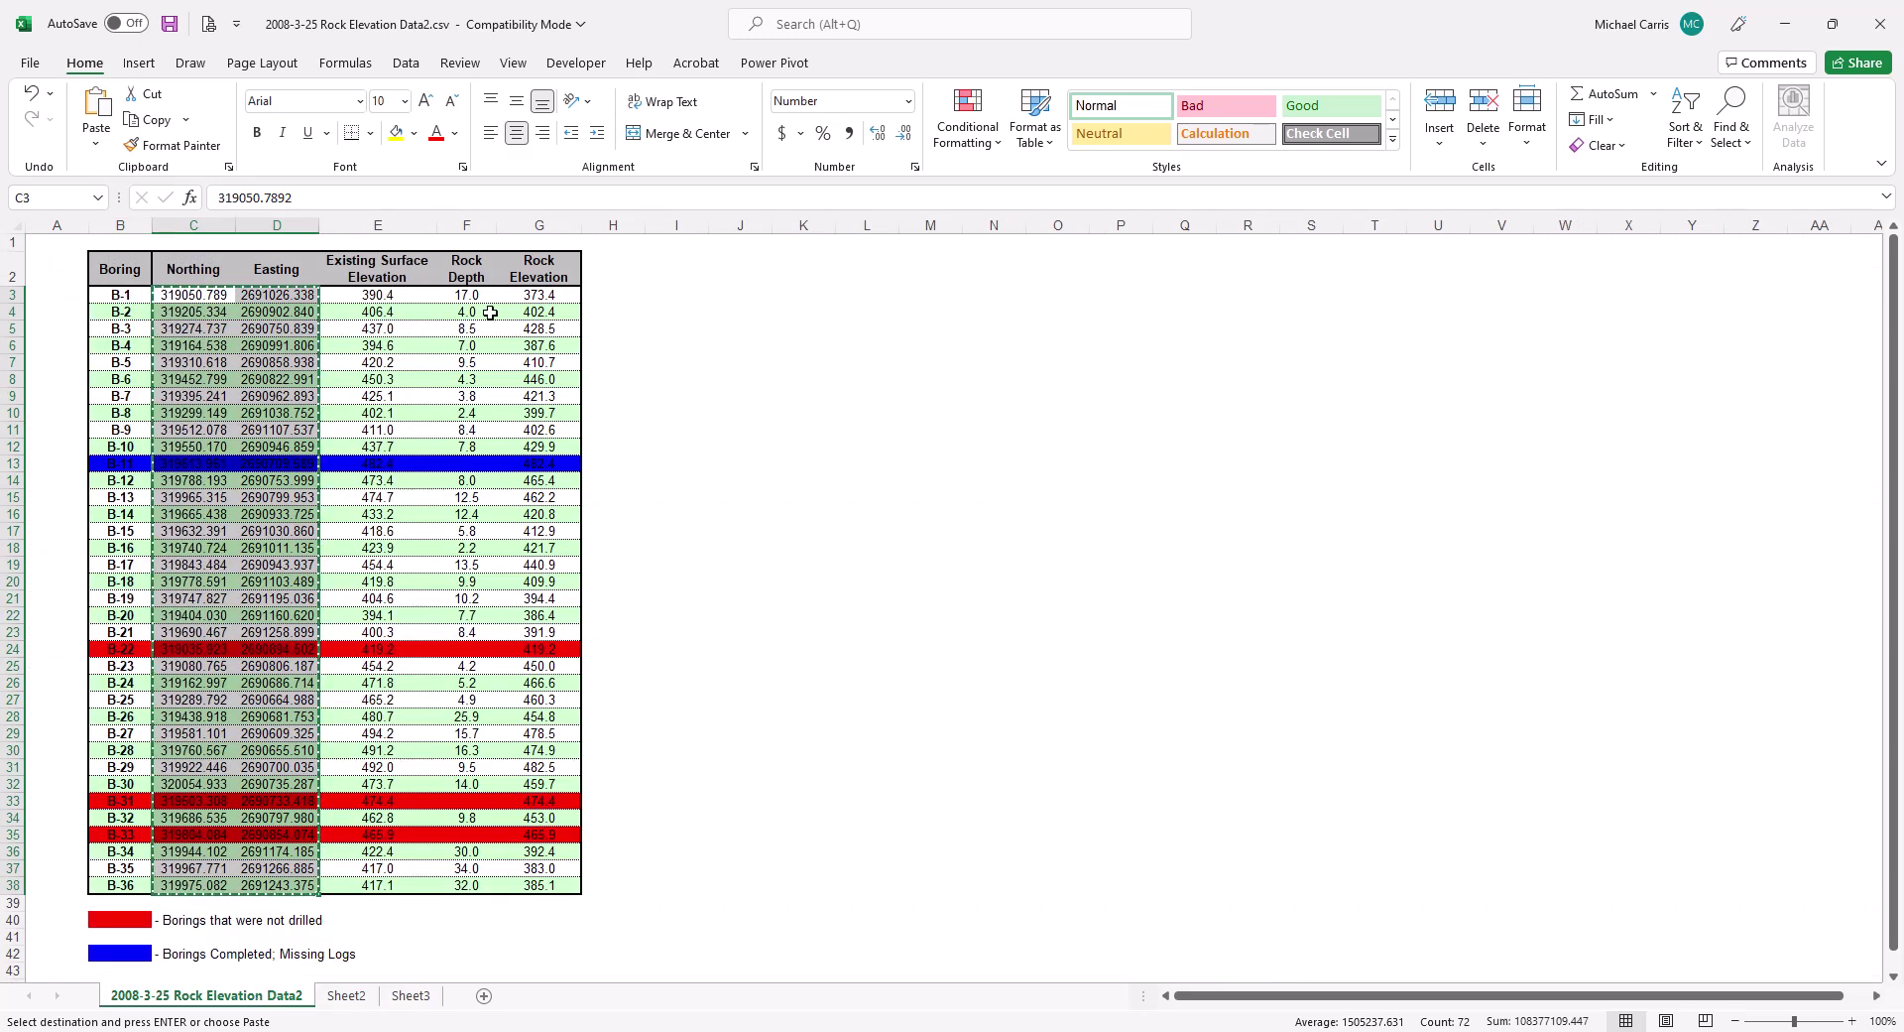
left_click_drag(466, 295, 480, 885)
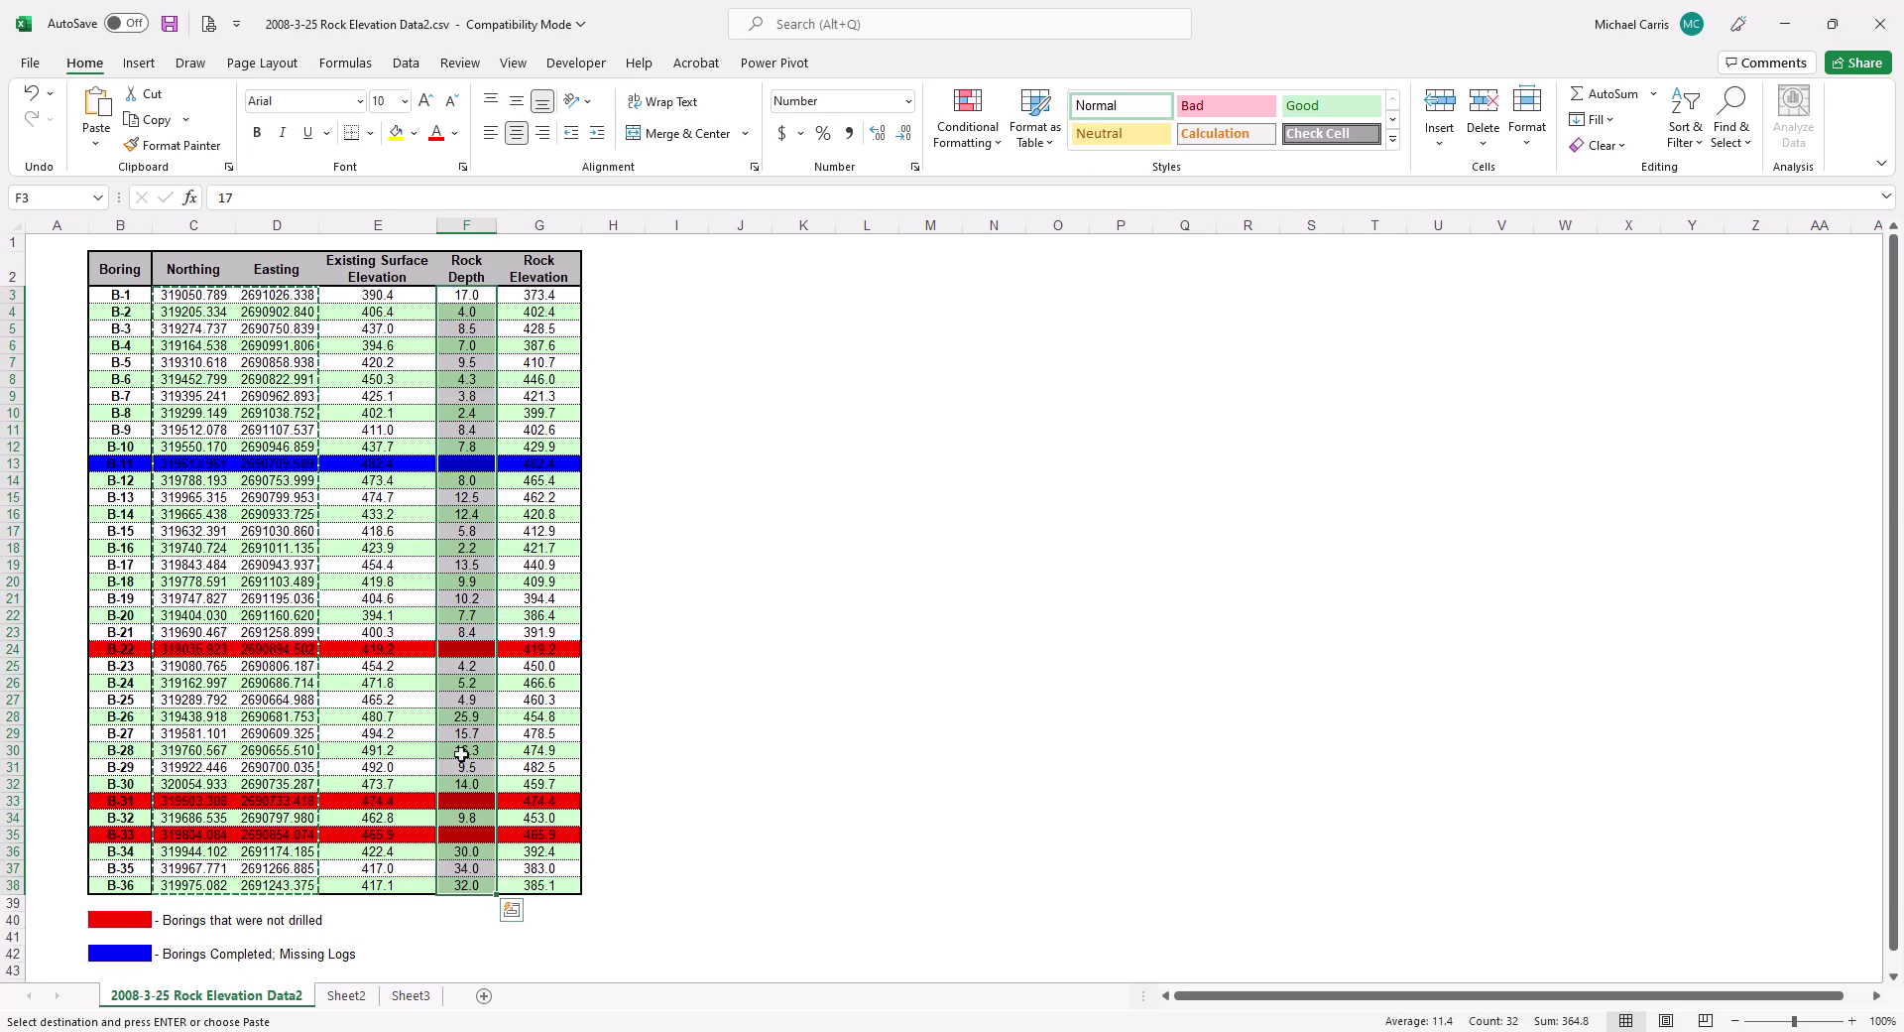
key("ctrl+c")
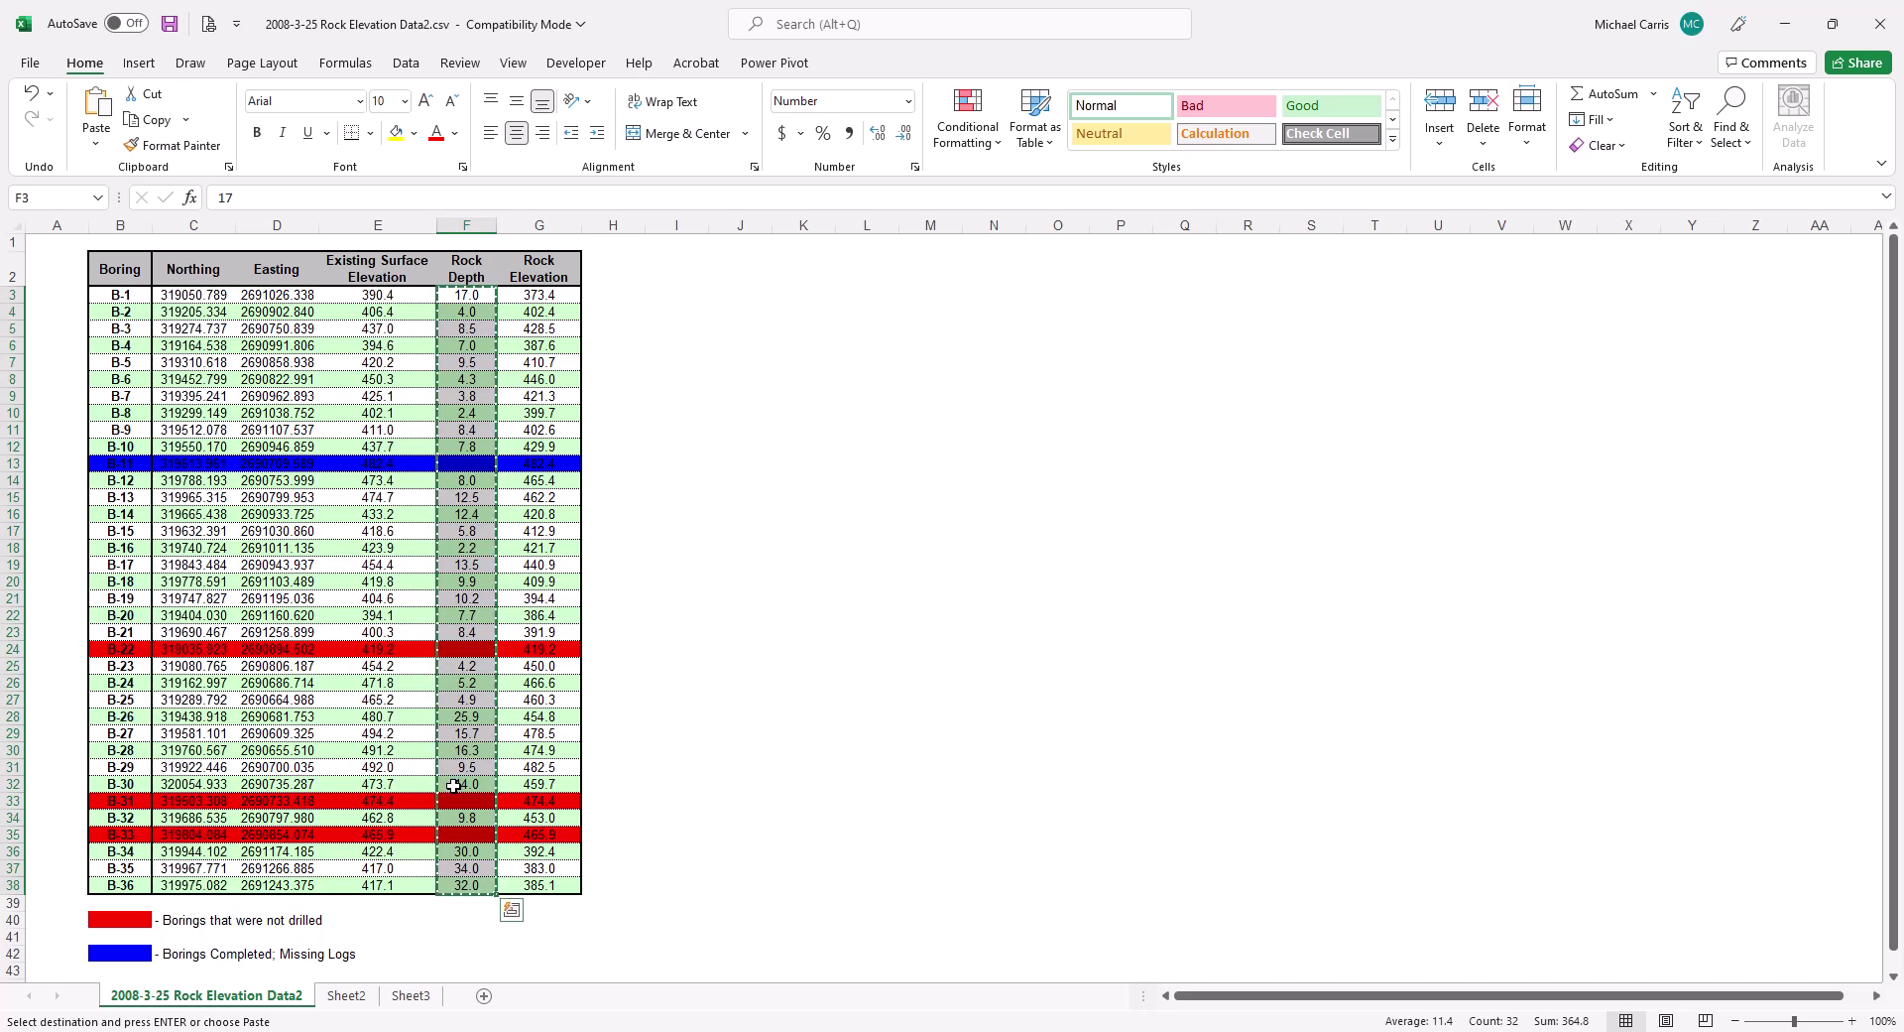
left_click(355, 996)
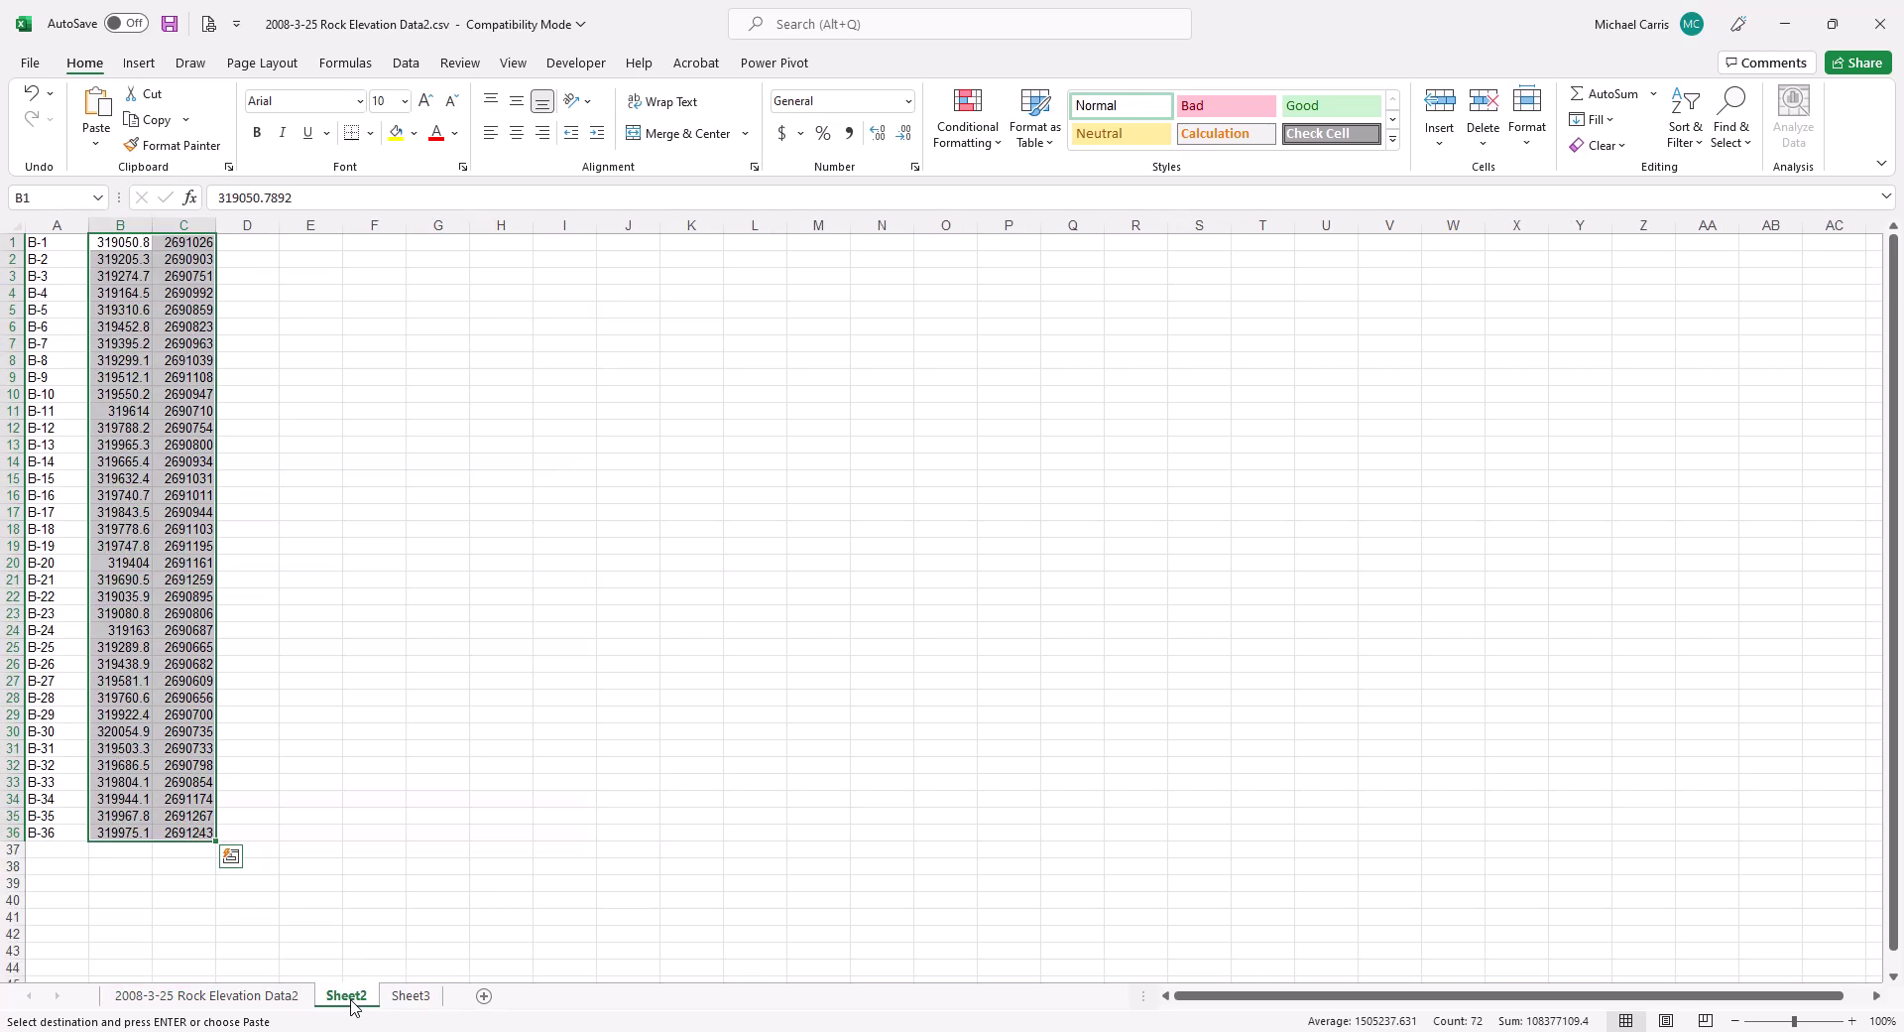
left_click(249, 250)
key("ctrl+v")
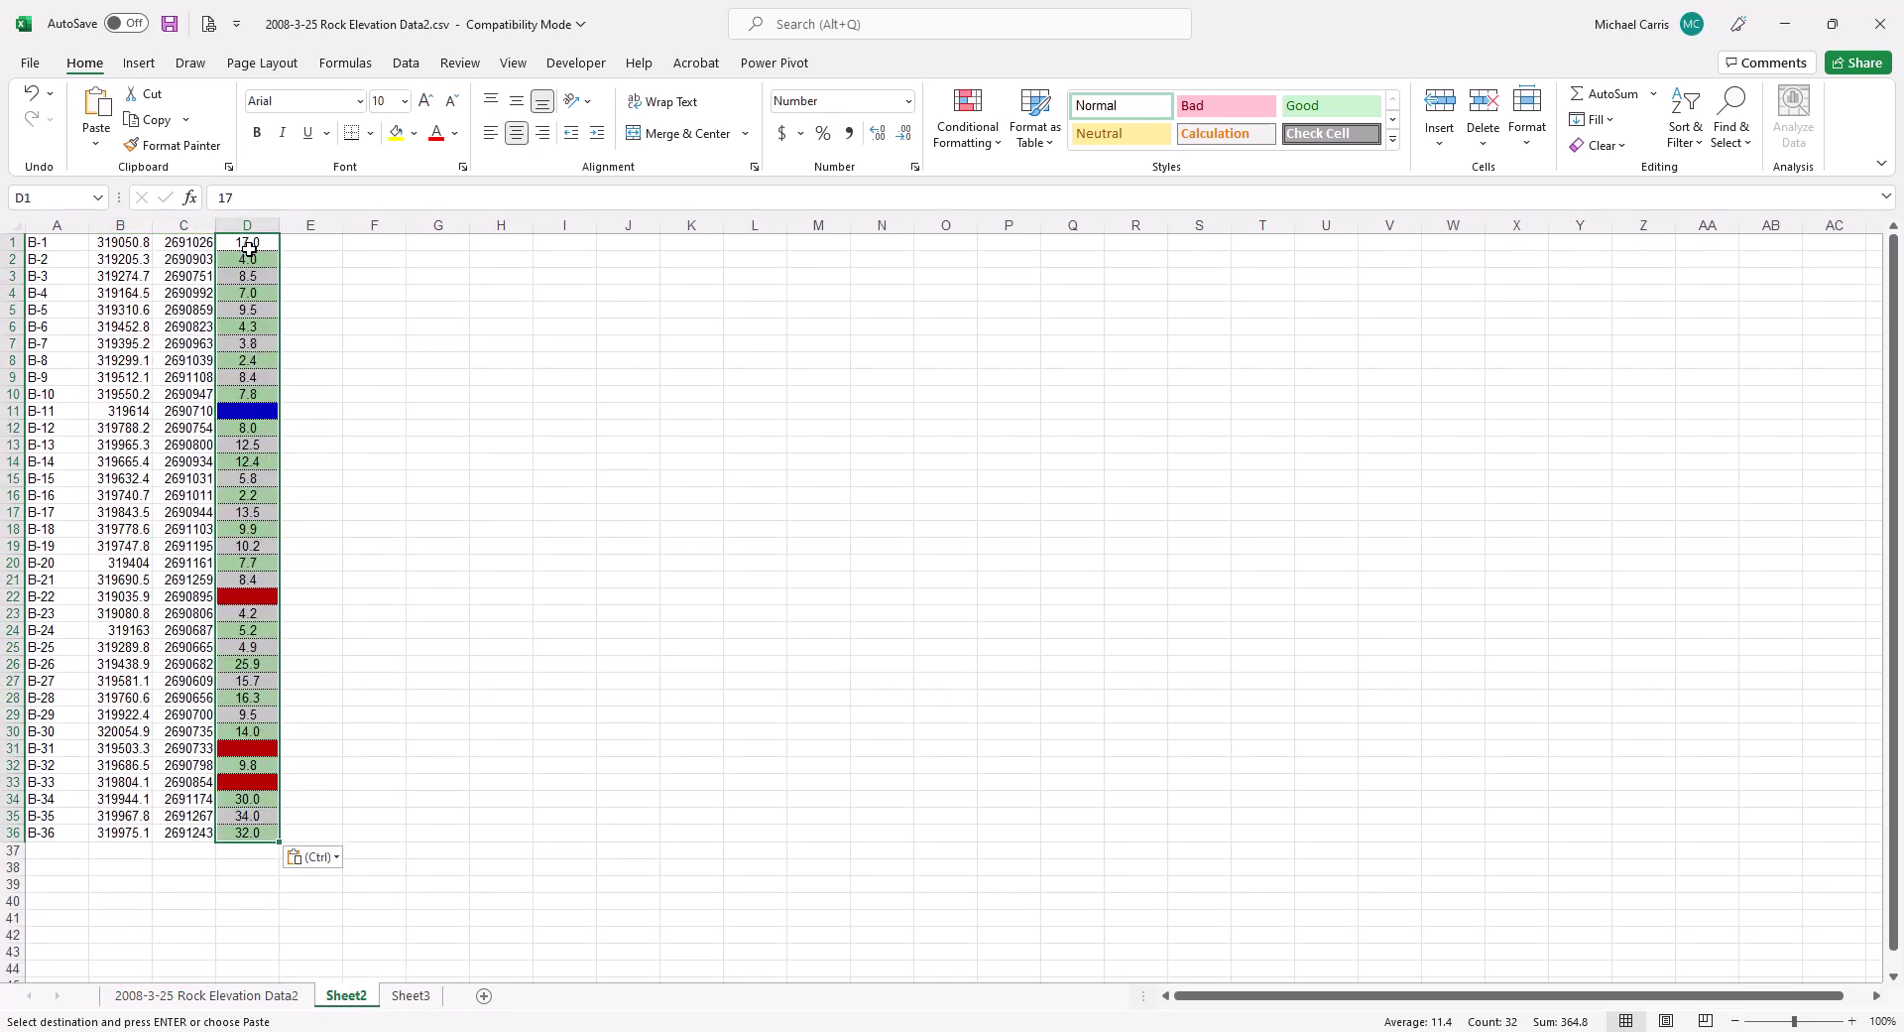
left_click(313, 857)
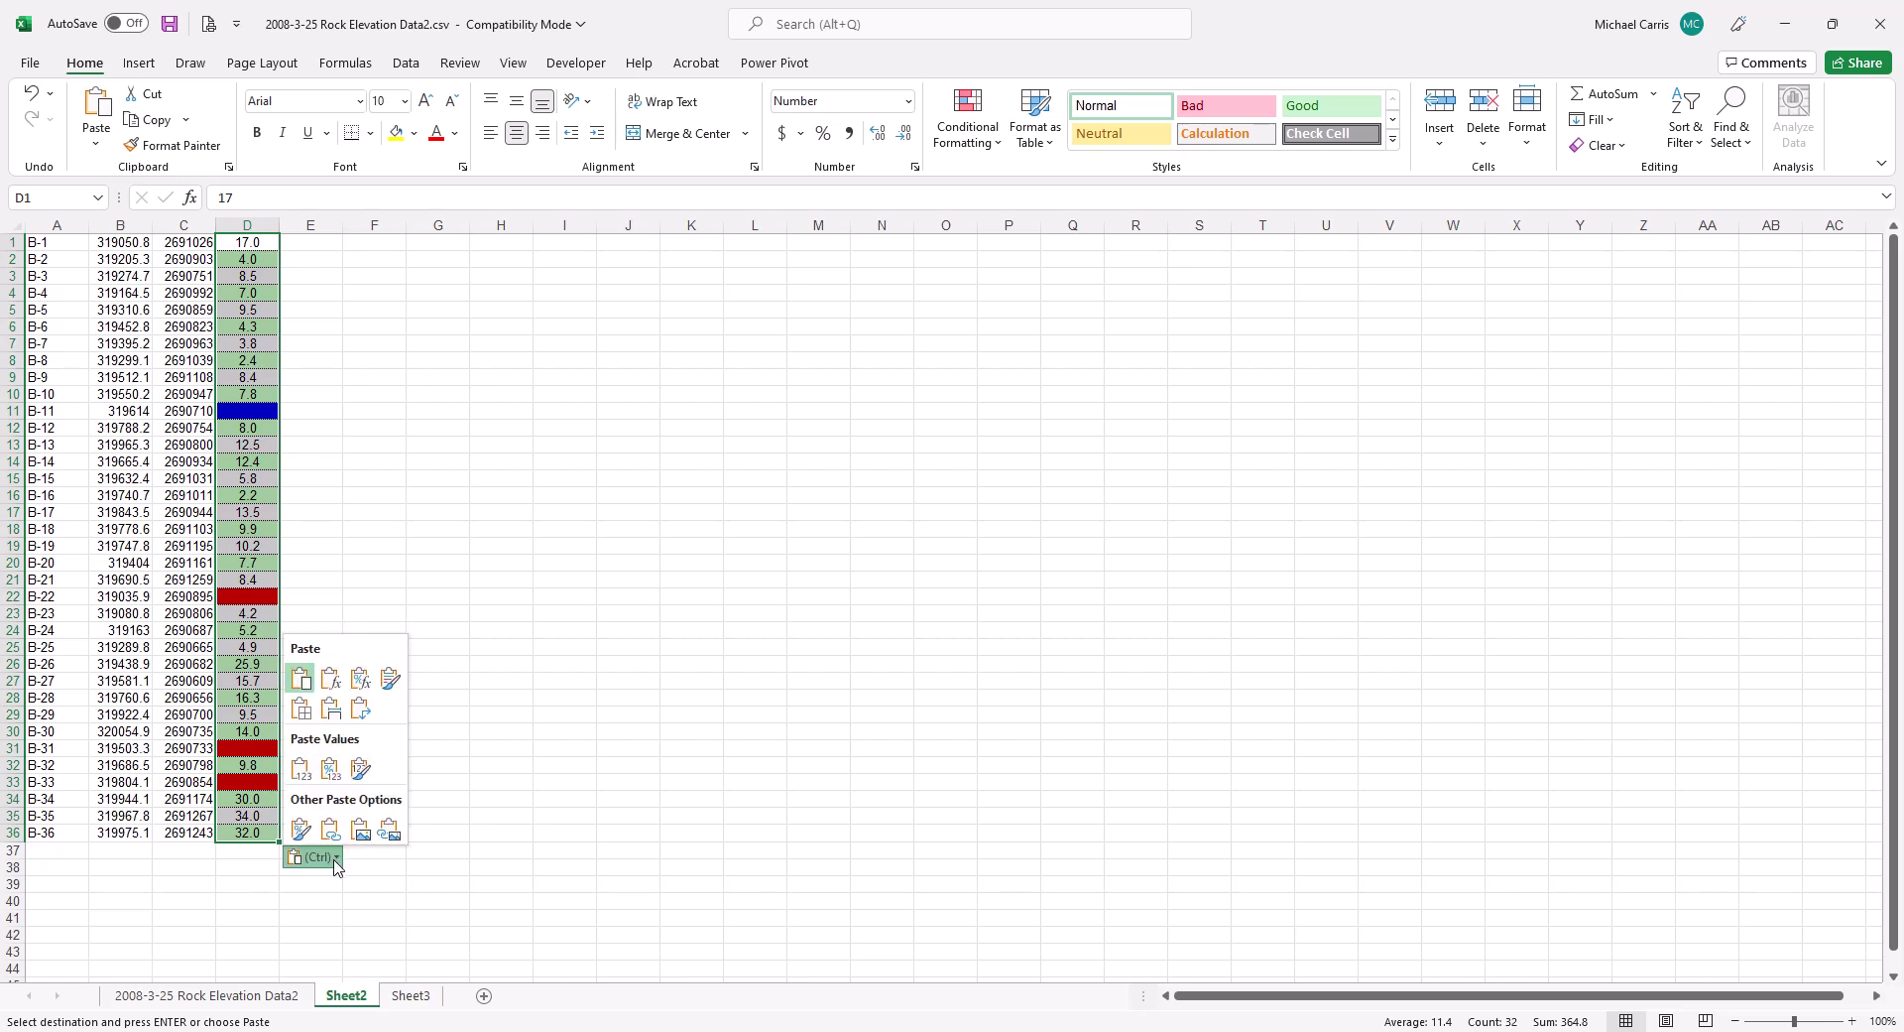
left_click(302, 770)
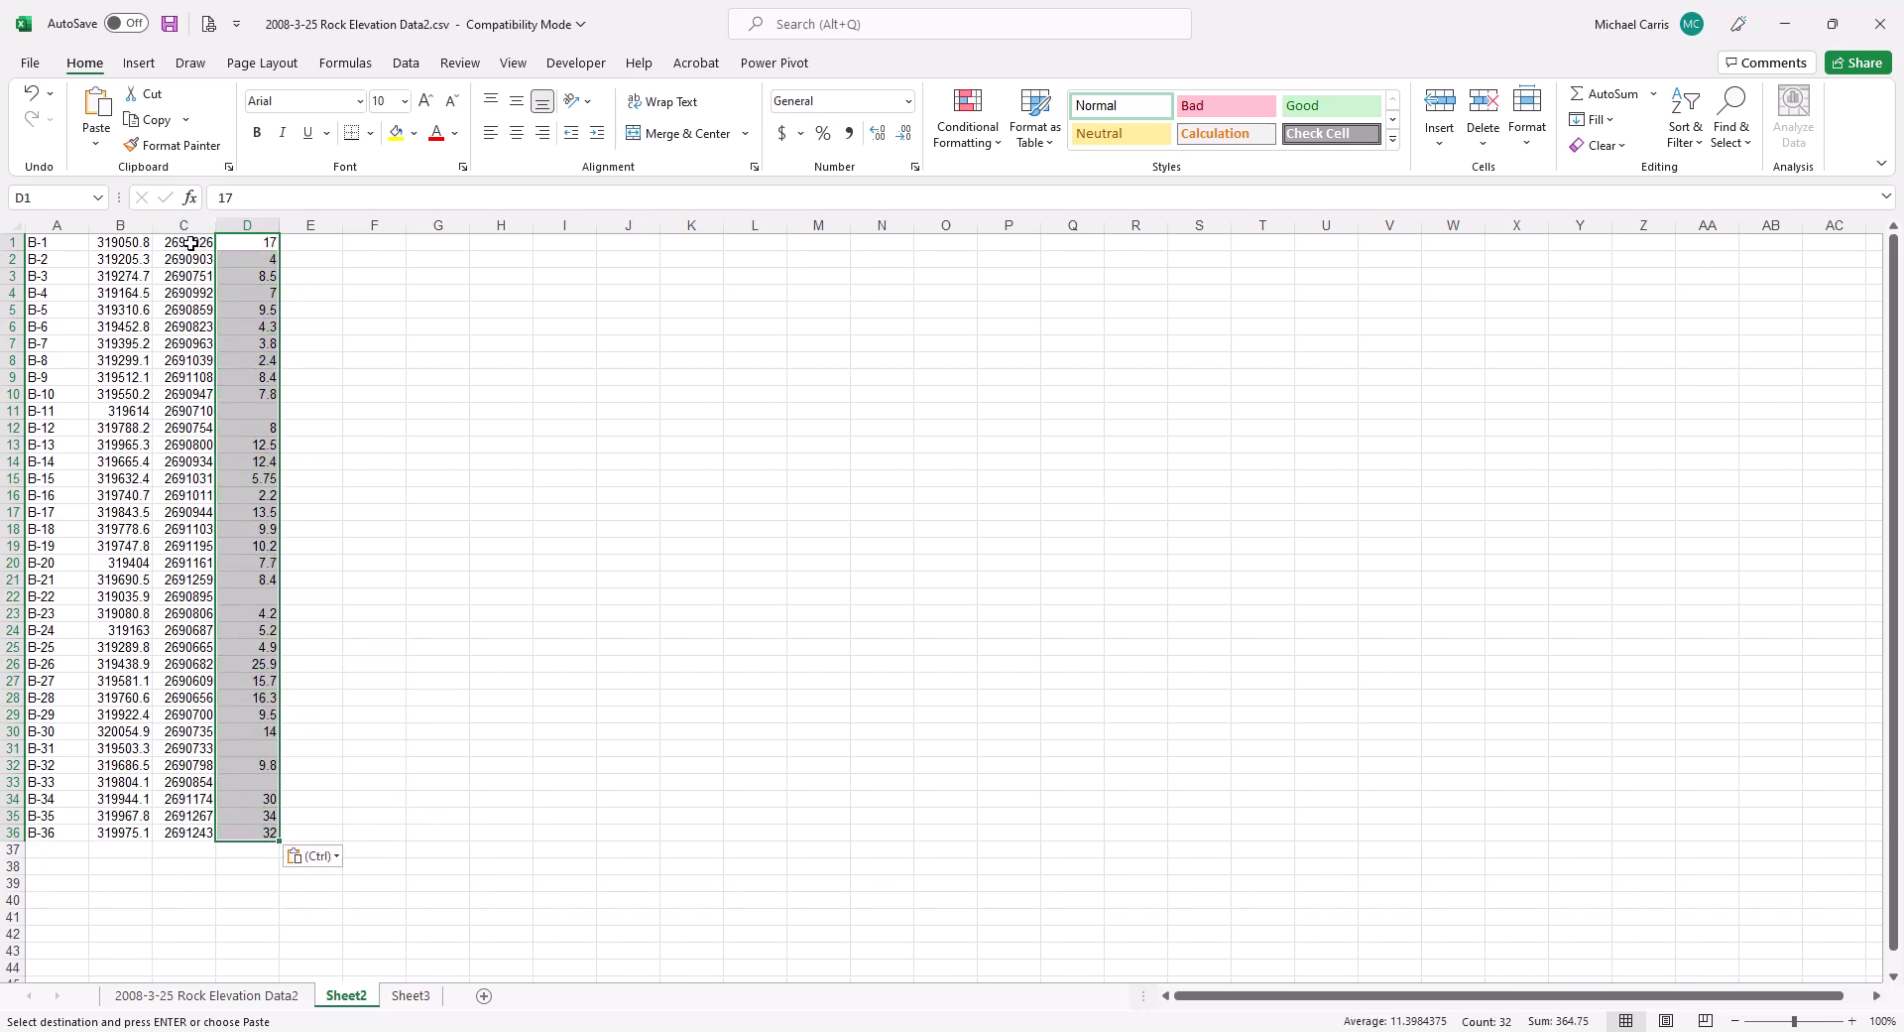
Fit the widths of columns B, C and D on Sheet2 to their contents, and widen column C slightly.
left_click(137, 241)
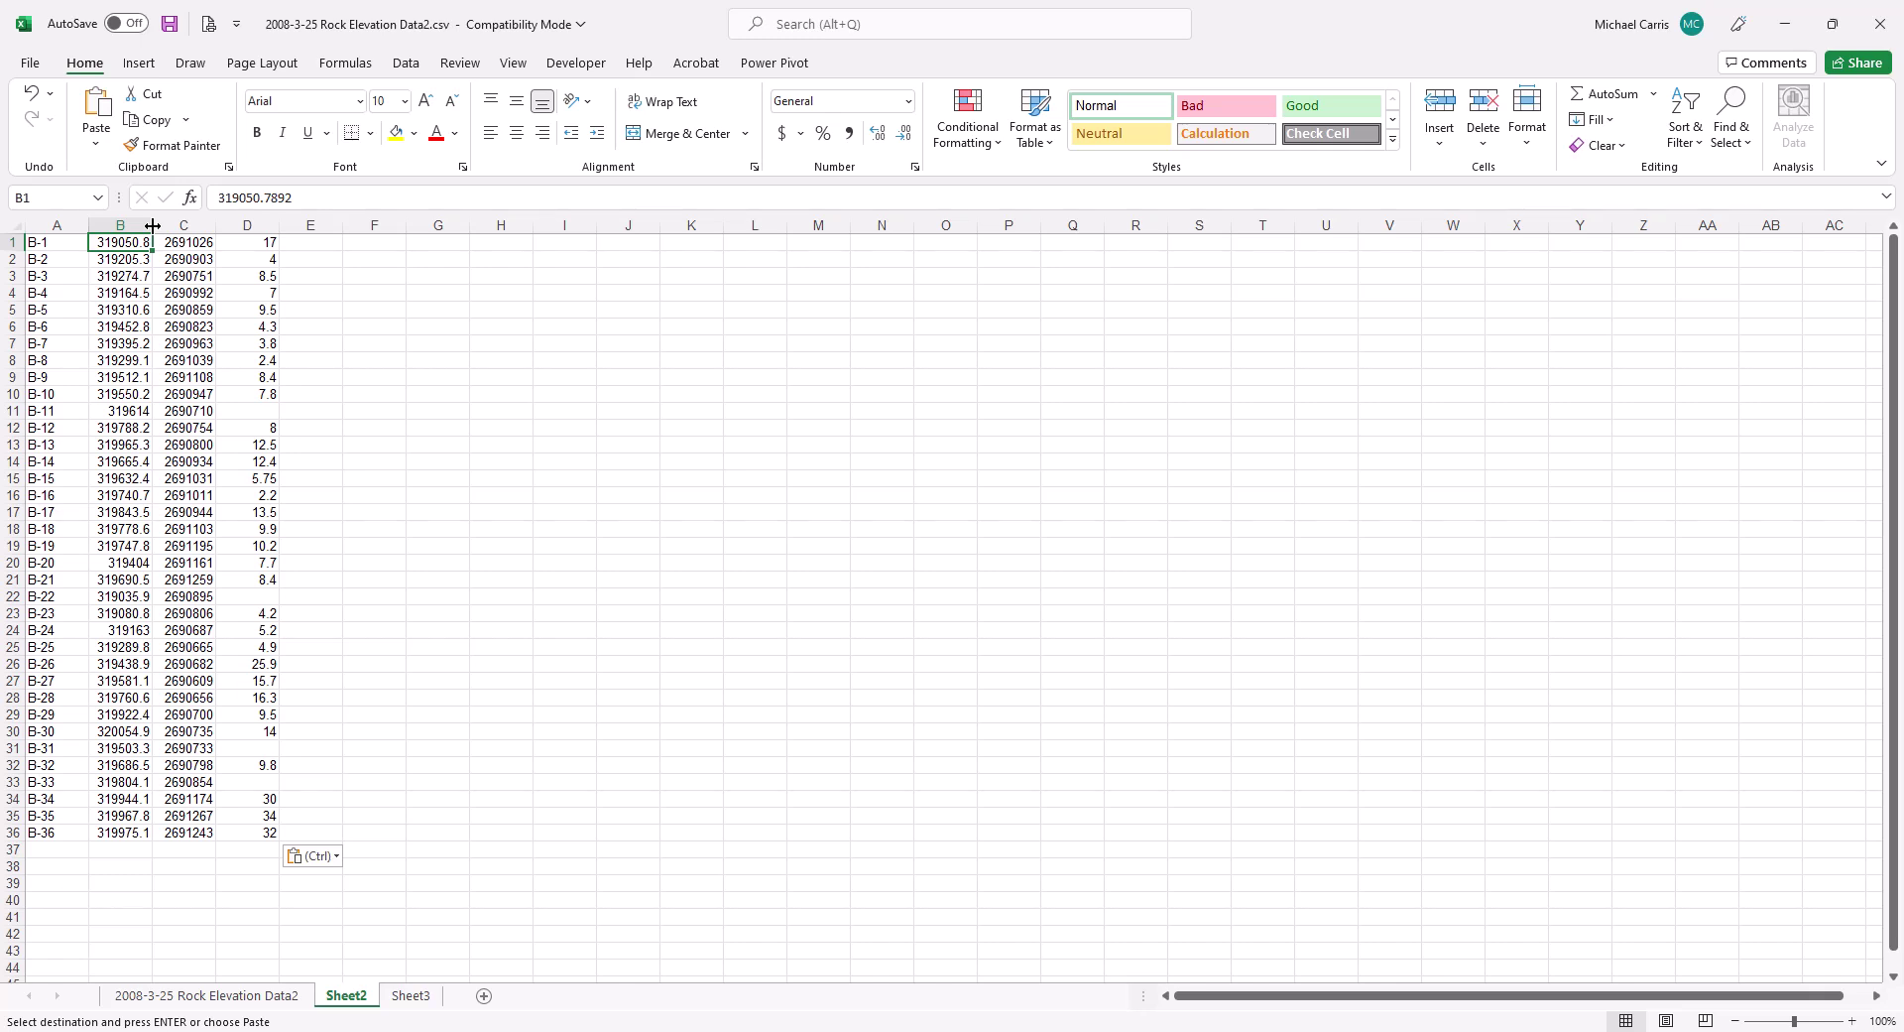
double_click(154, 226)
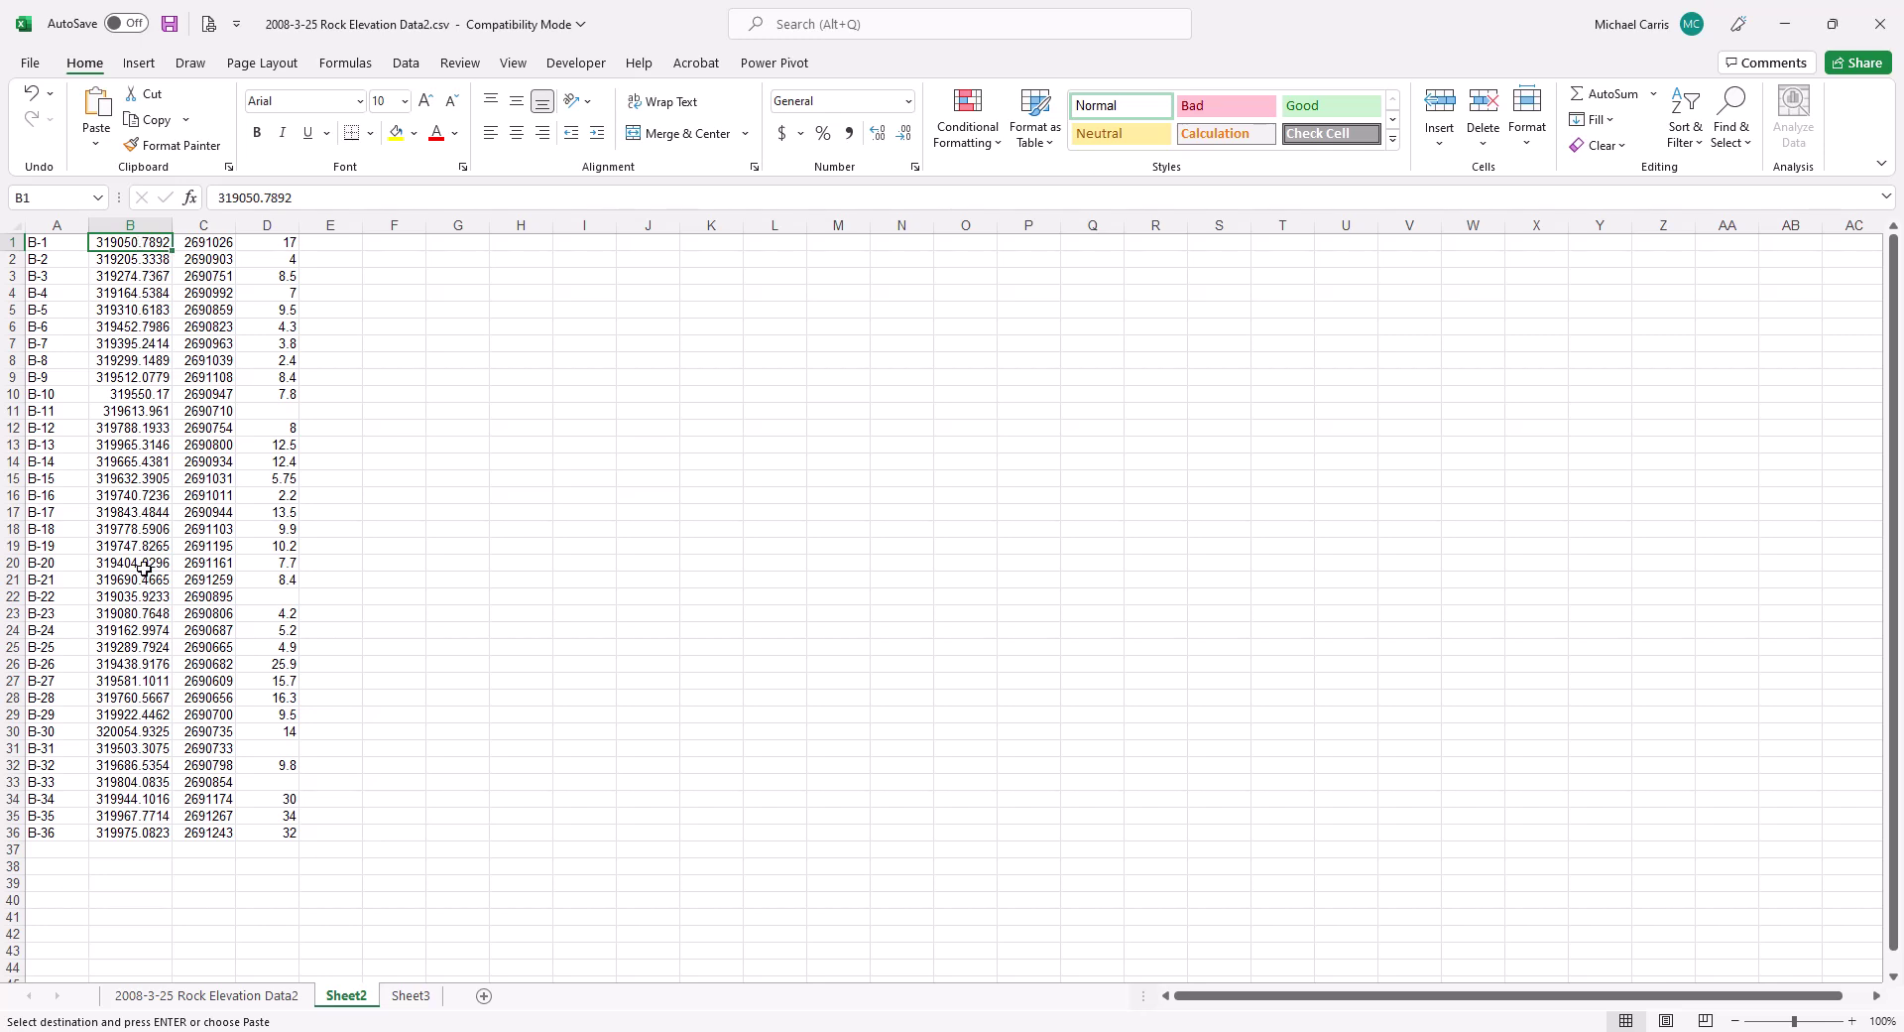
double_click(235, 222)
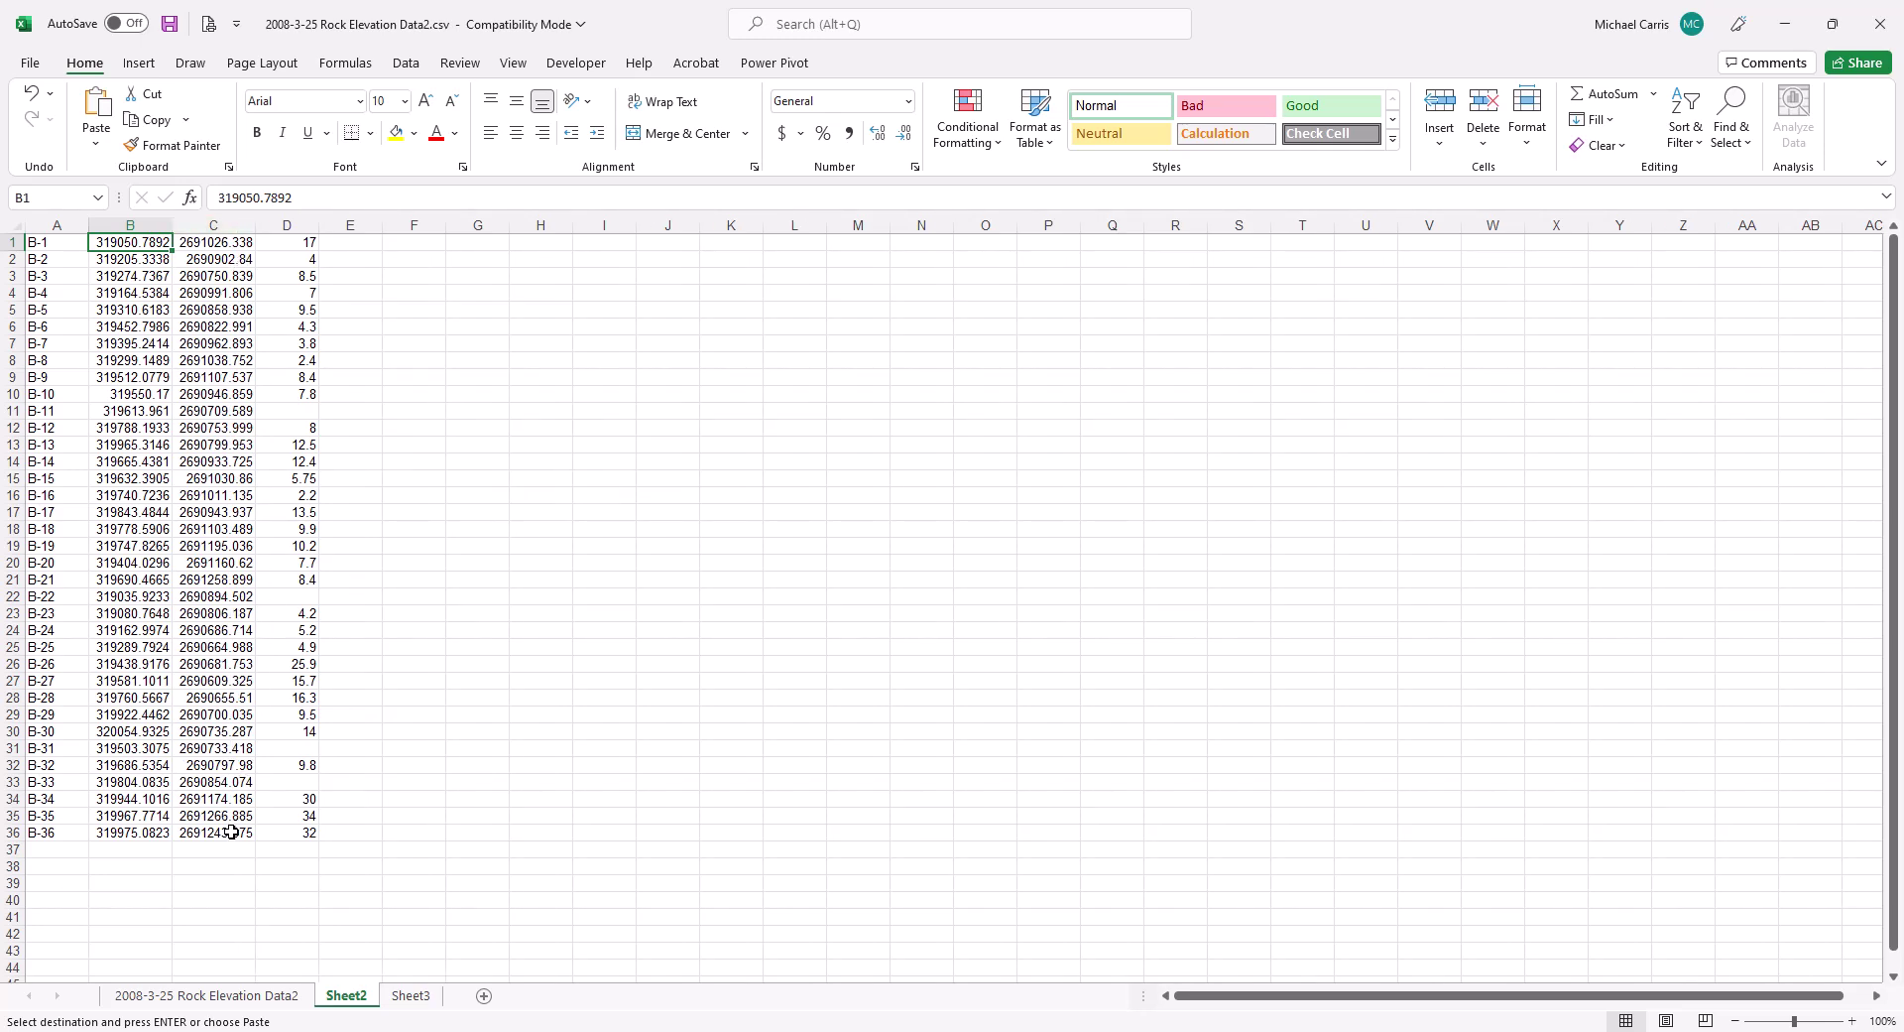
double_click(319, 226)
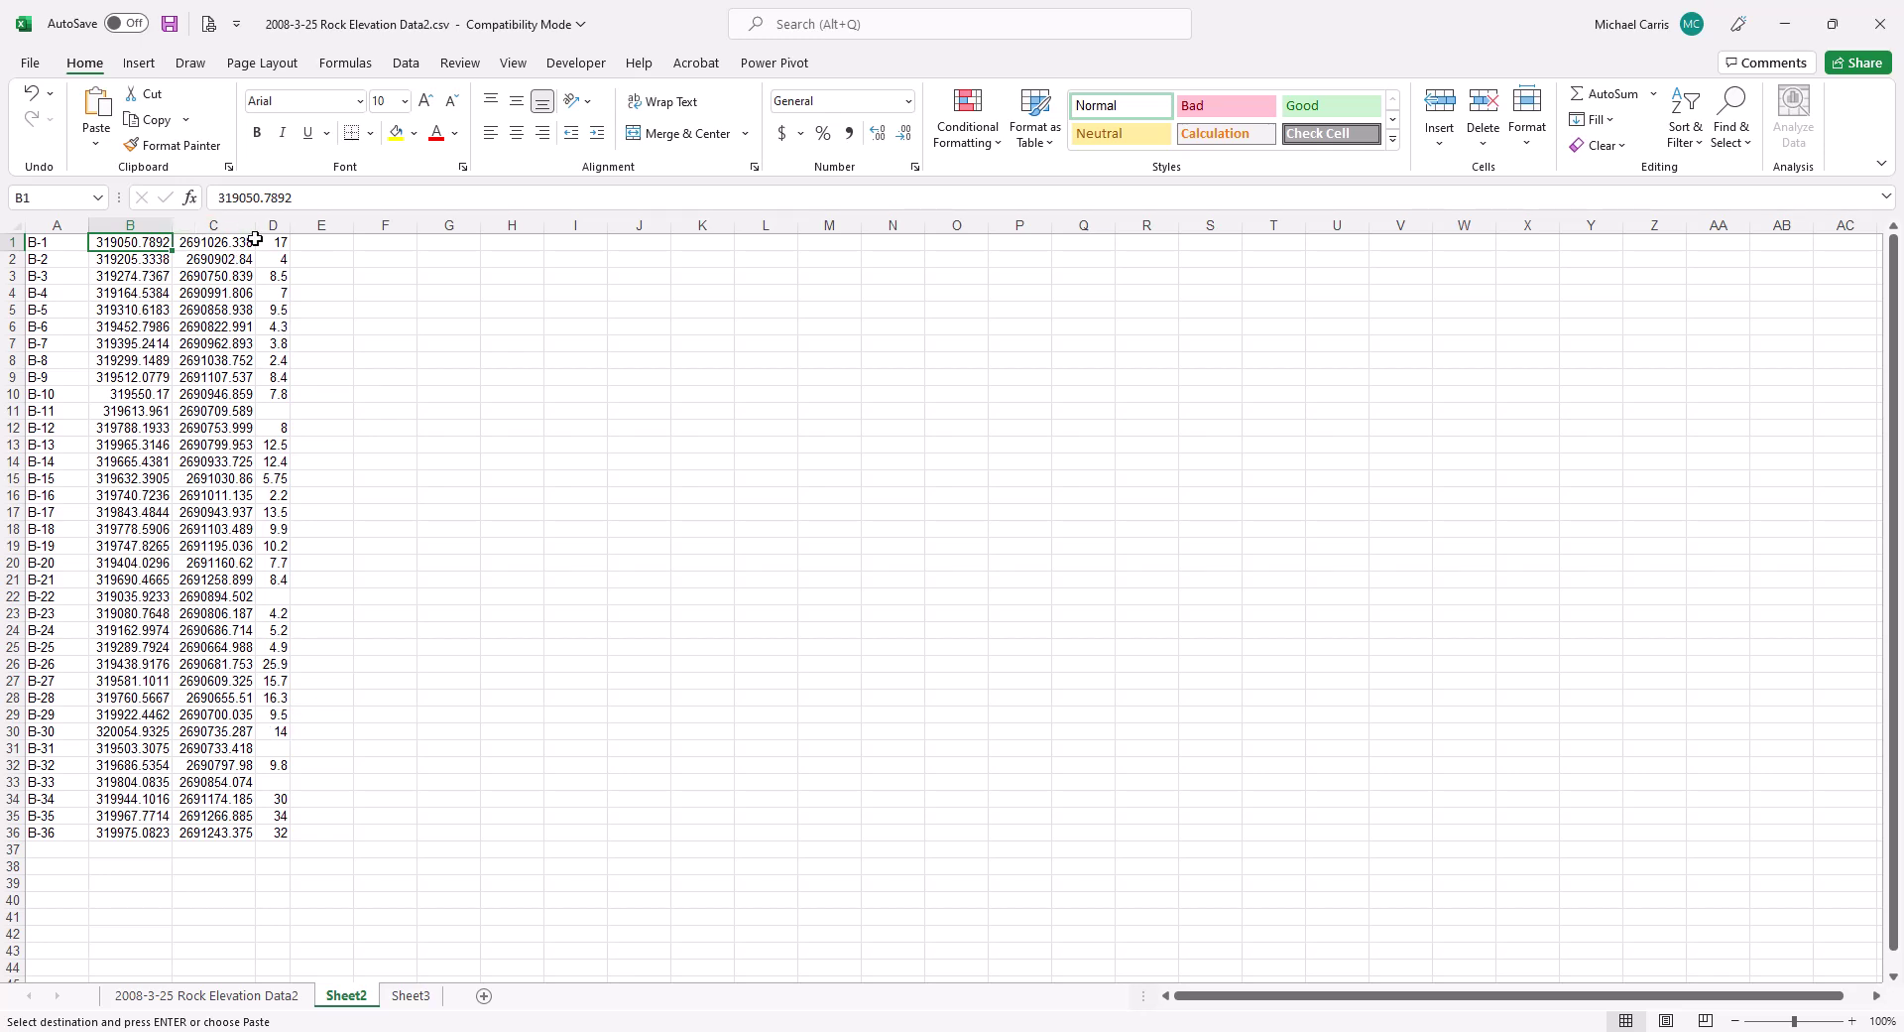
mouse_move(285, 226)
left_mouse_down()
mouse_move(301, 226)
mouse_move(269, 226)
left_mouse_up()
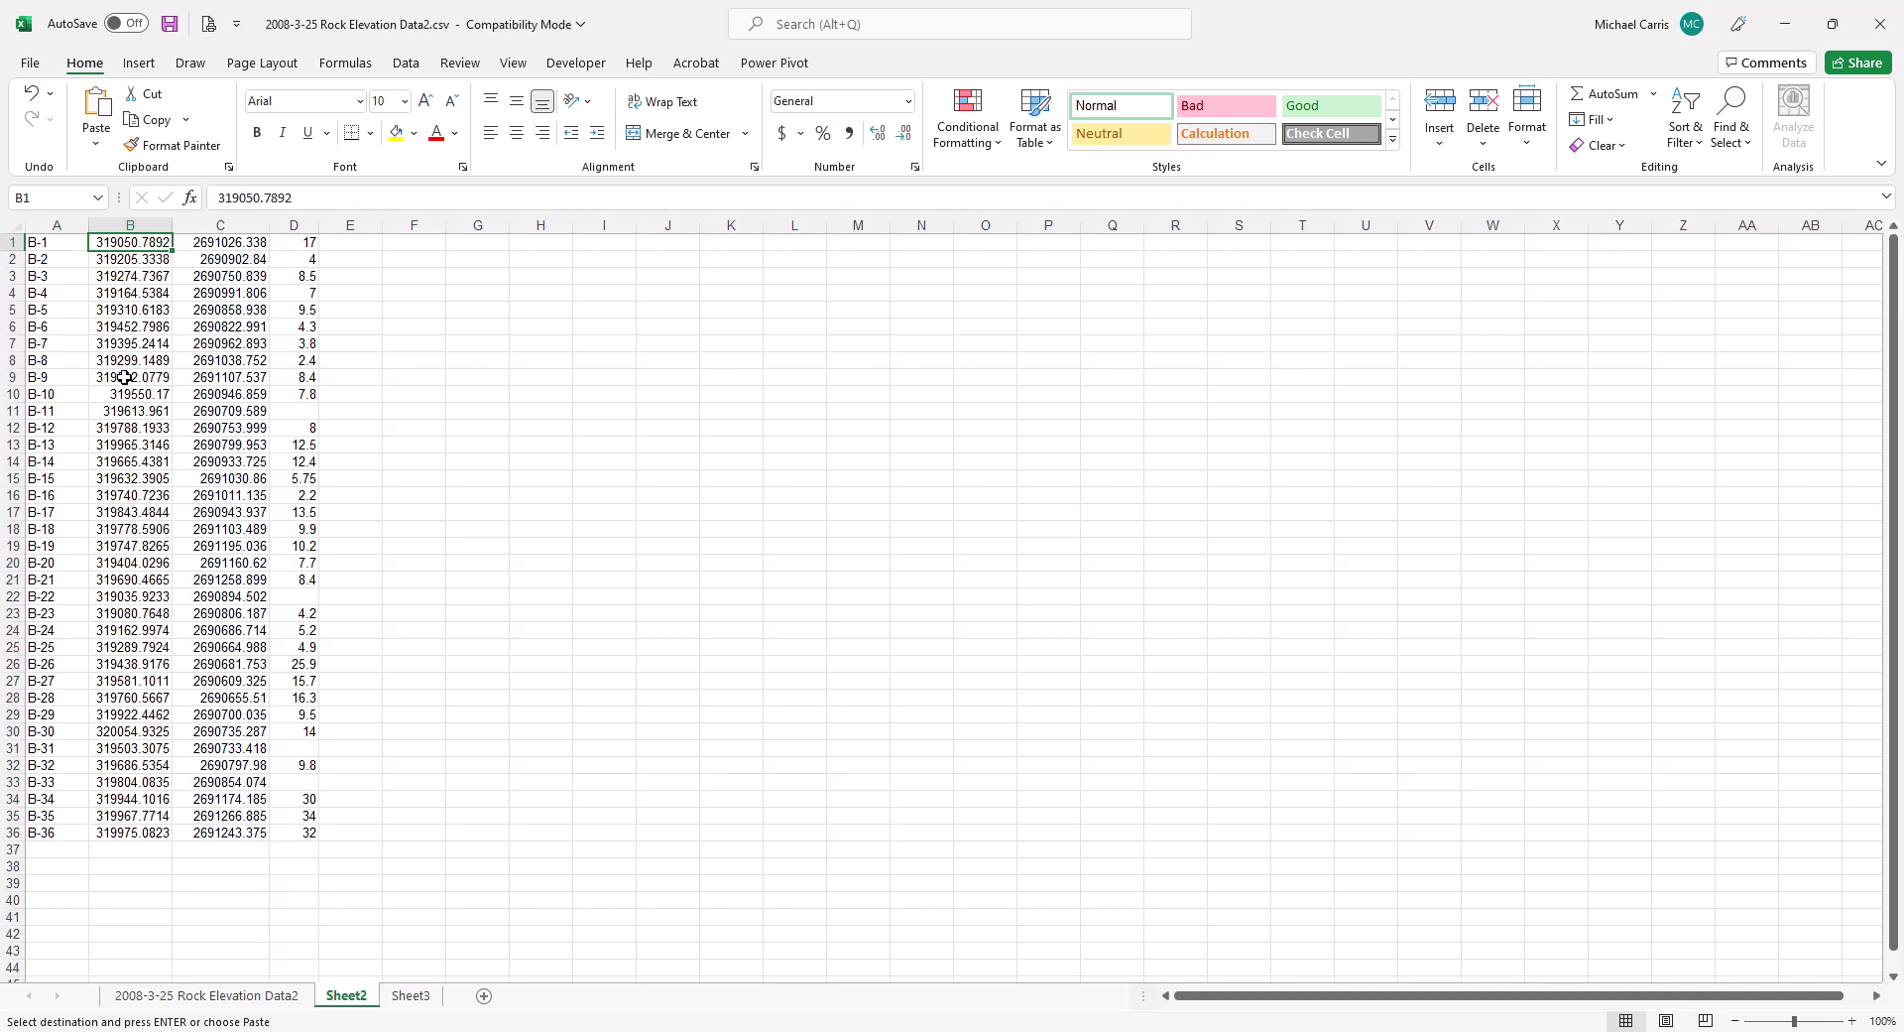
Save only Sheet2 as 2008-3-25 Rock Elevation Data3 in CSV (Comma delimited) format in the 4-Create Subsurfaces folder.
left_click(55, 248)
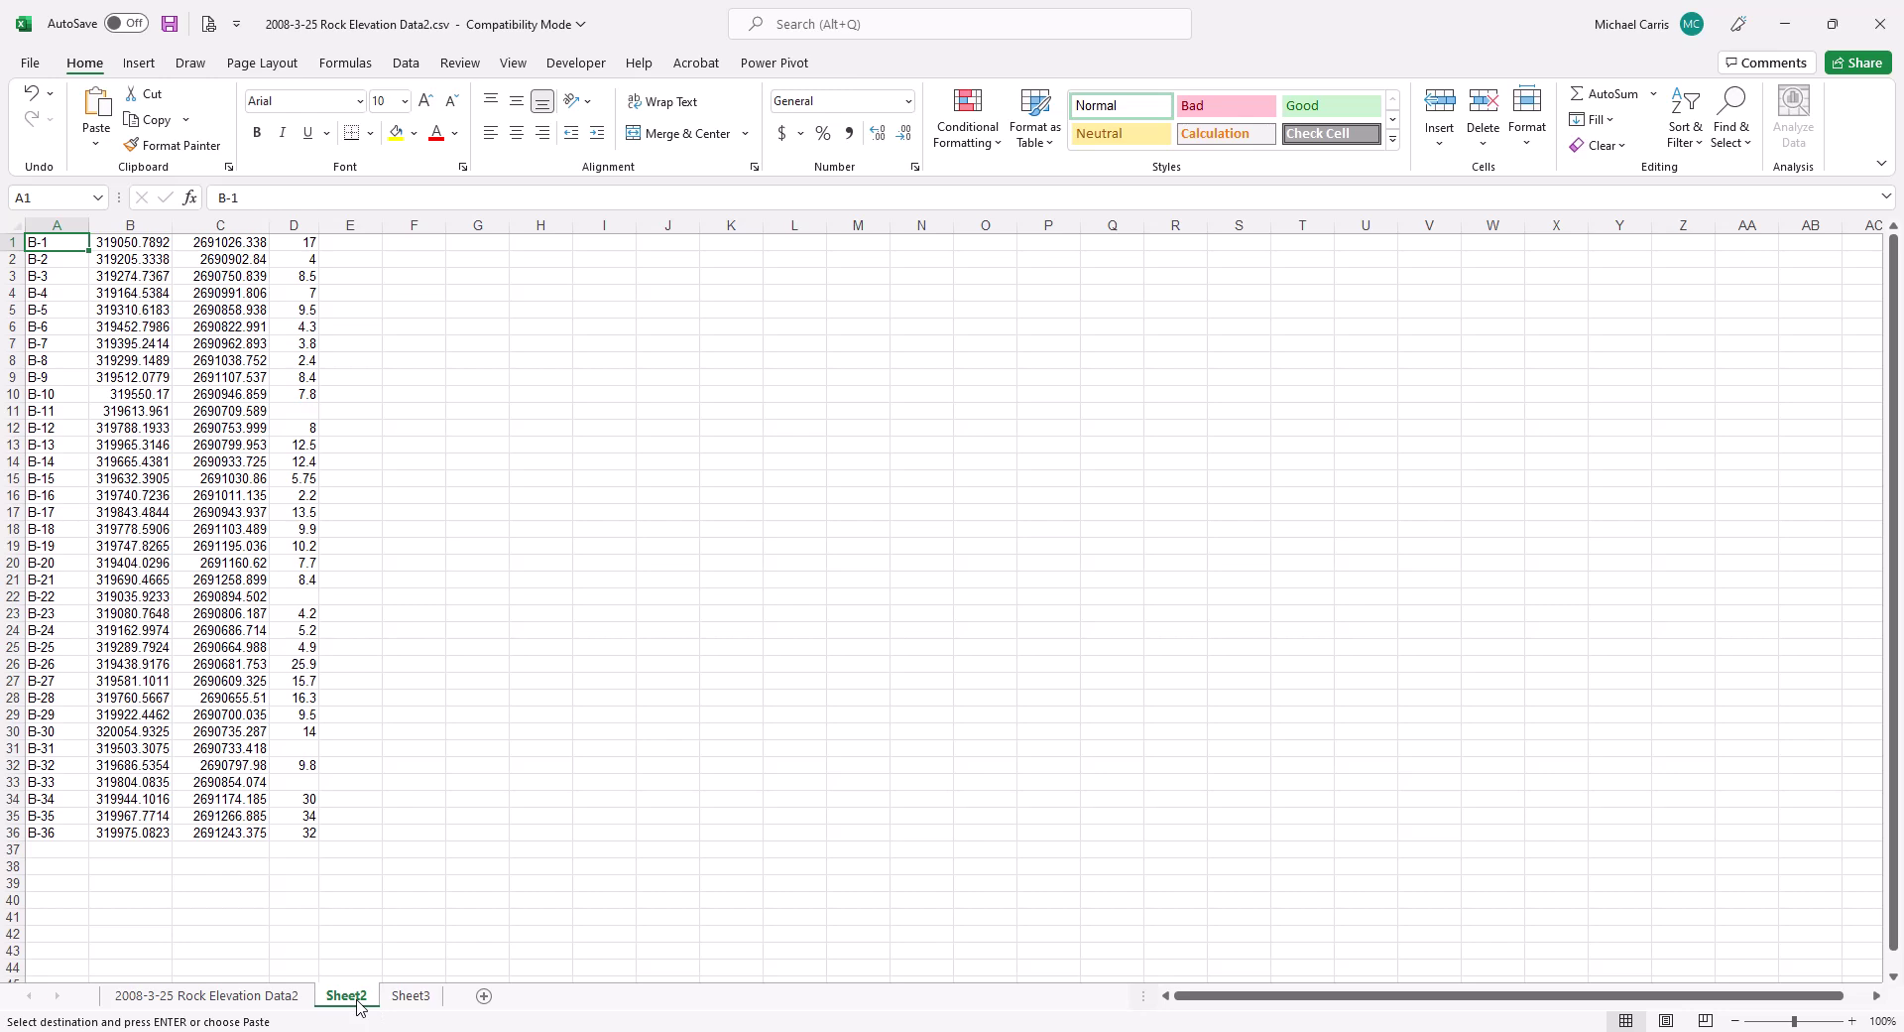
left_click(30, 63)
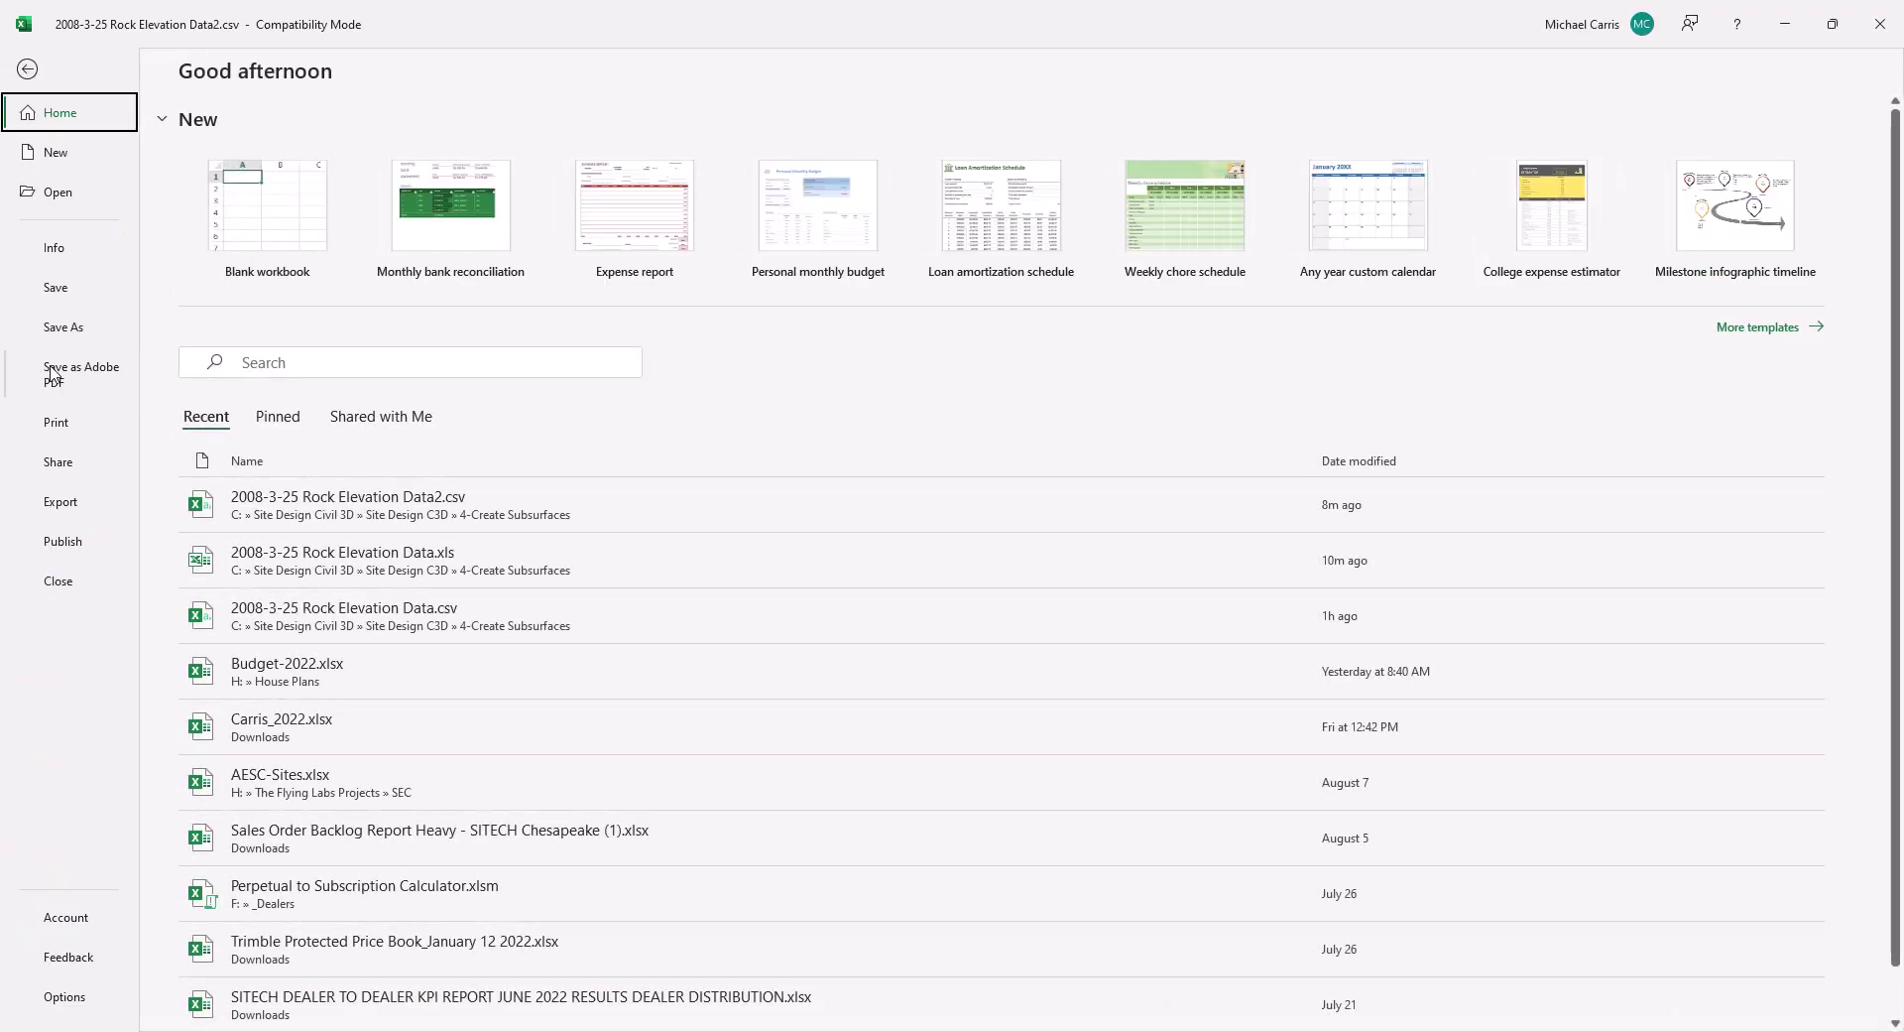
left_click(68, 332)
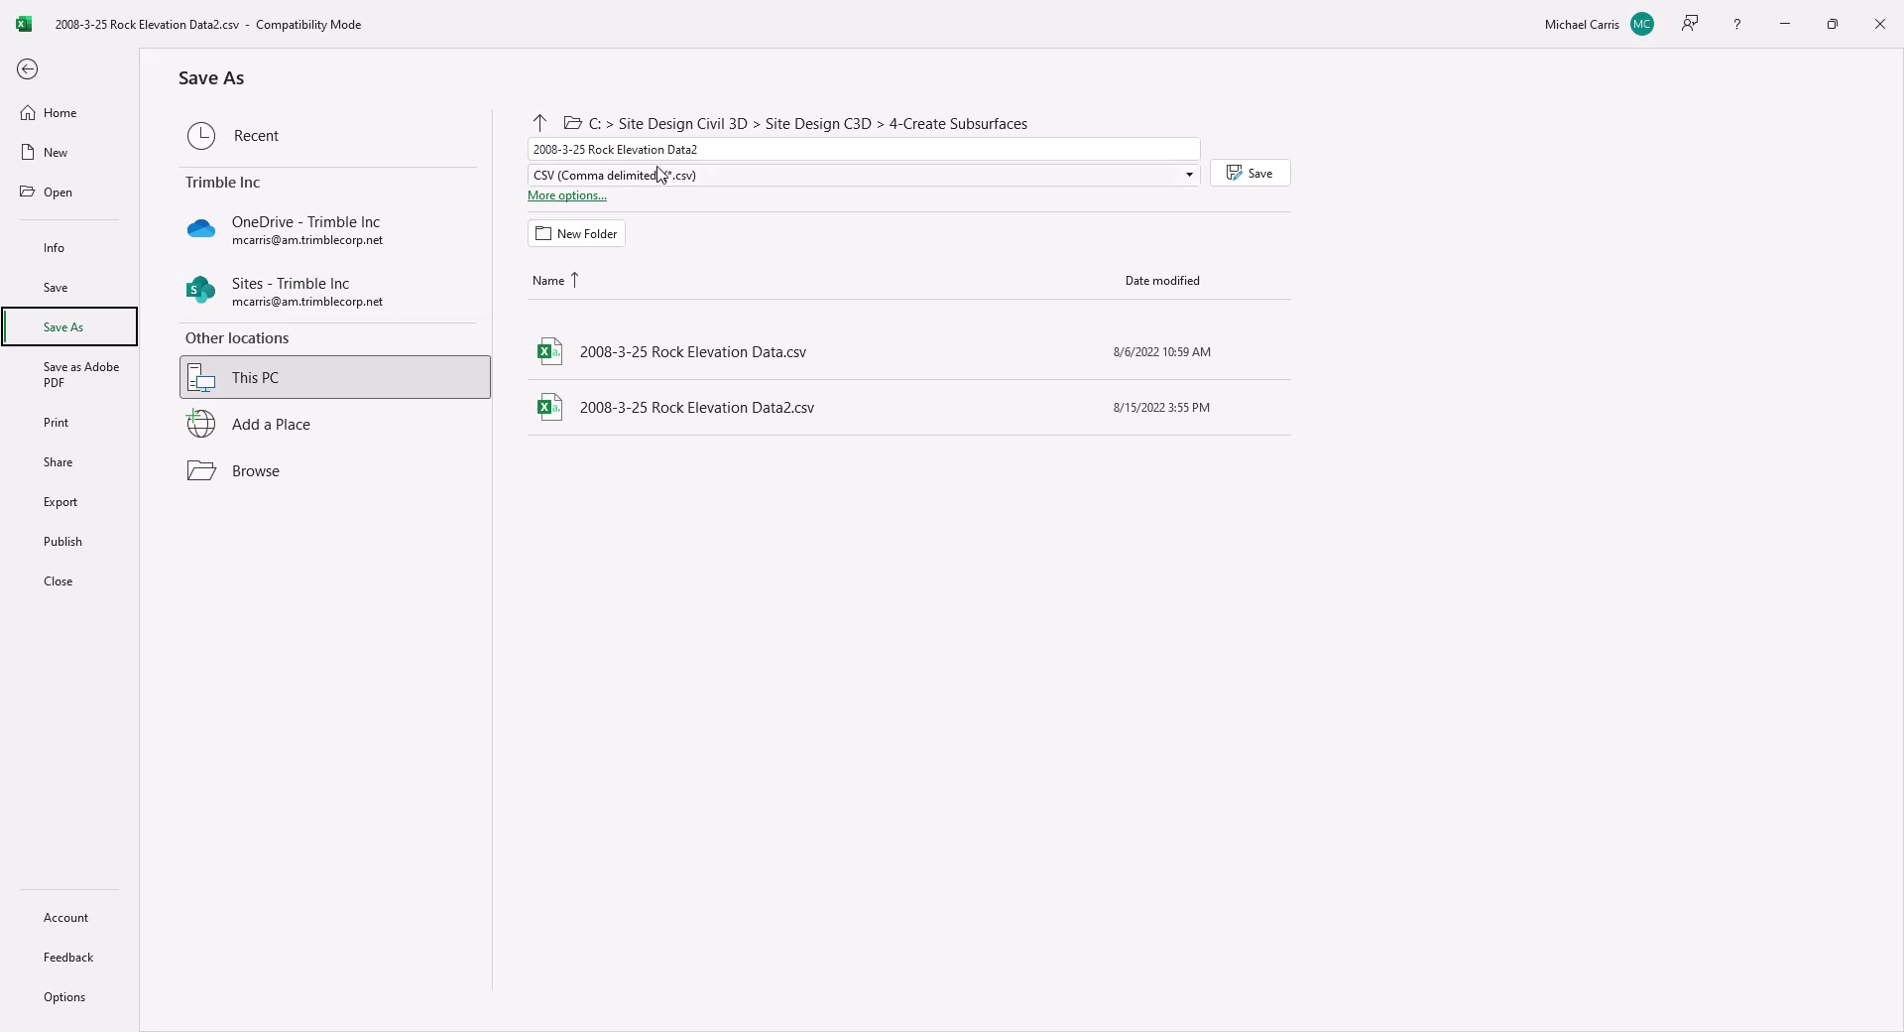
left_click(702, 149)
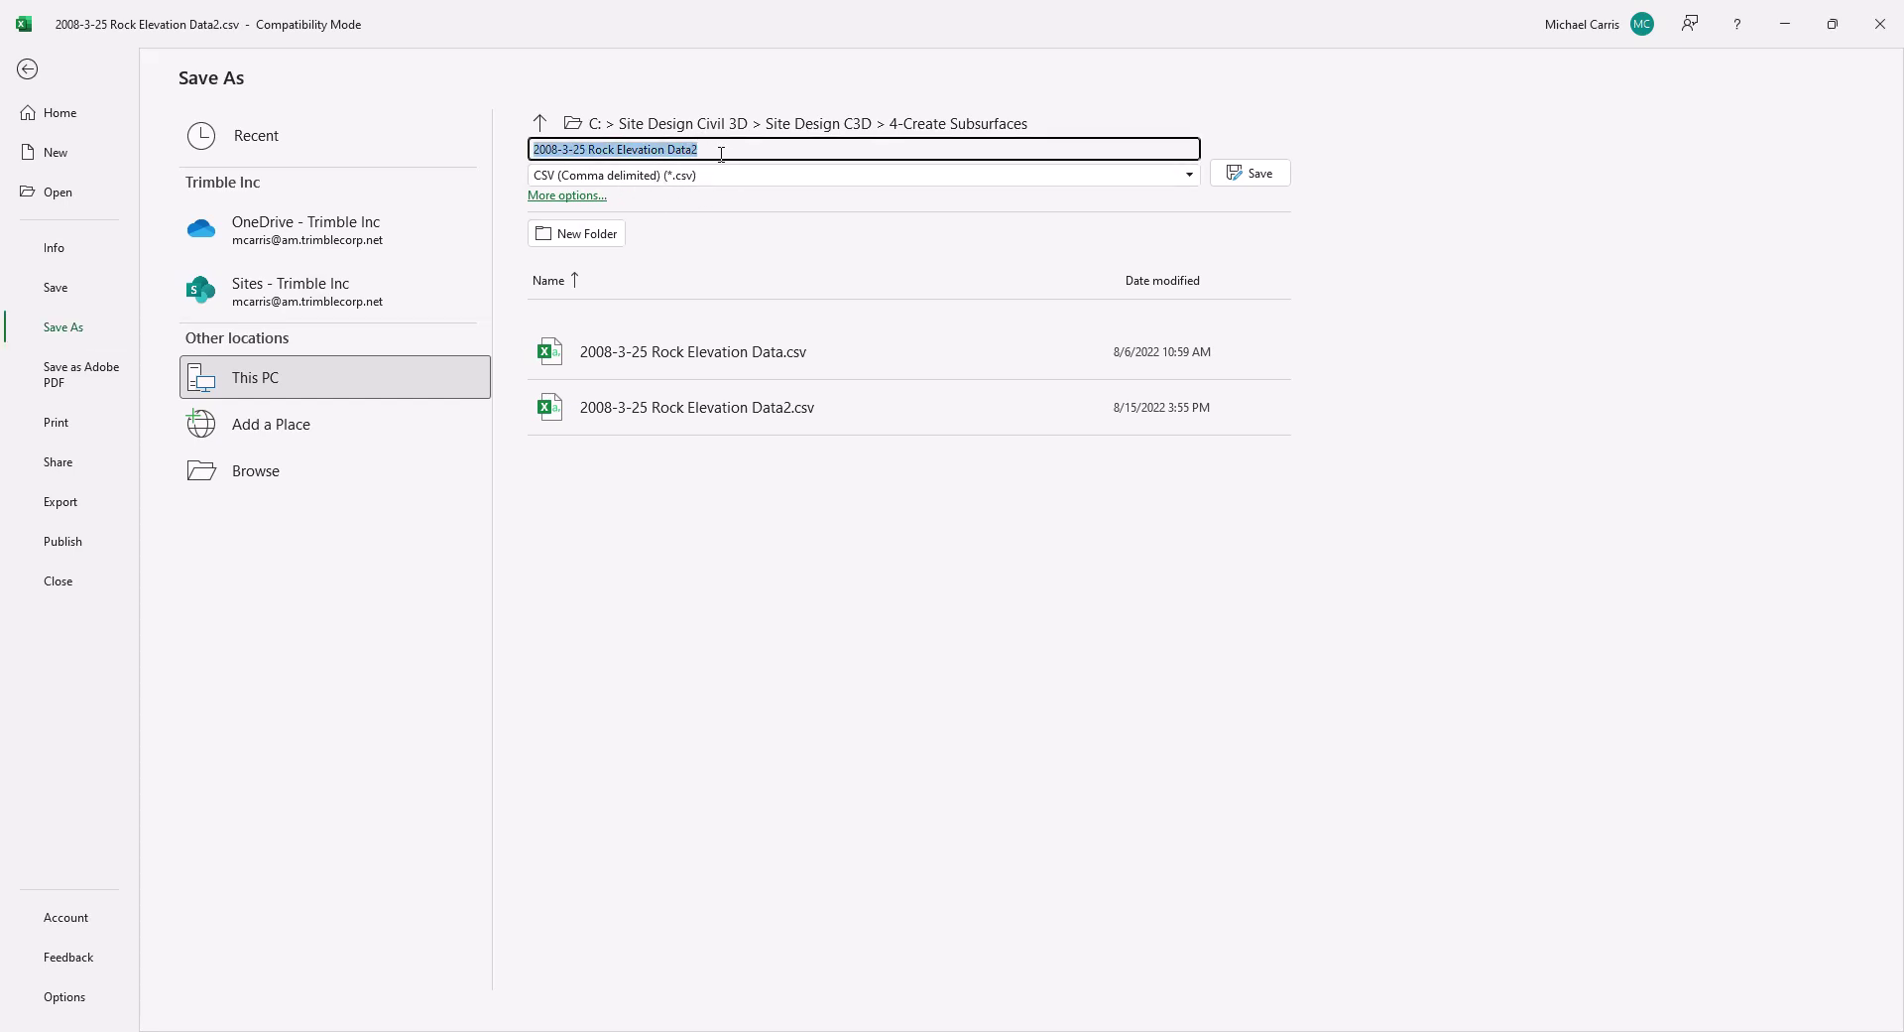
left_click(716, 150)
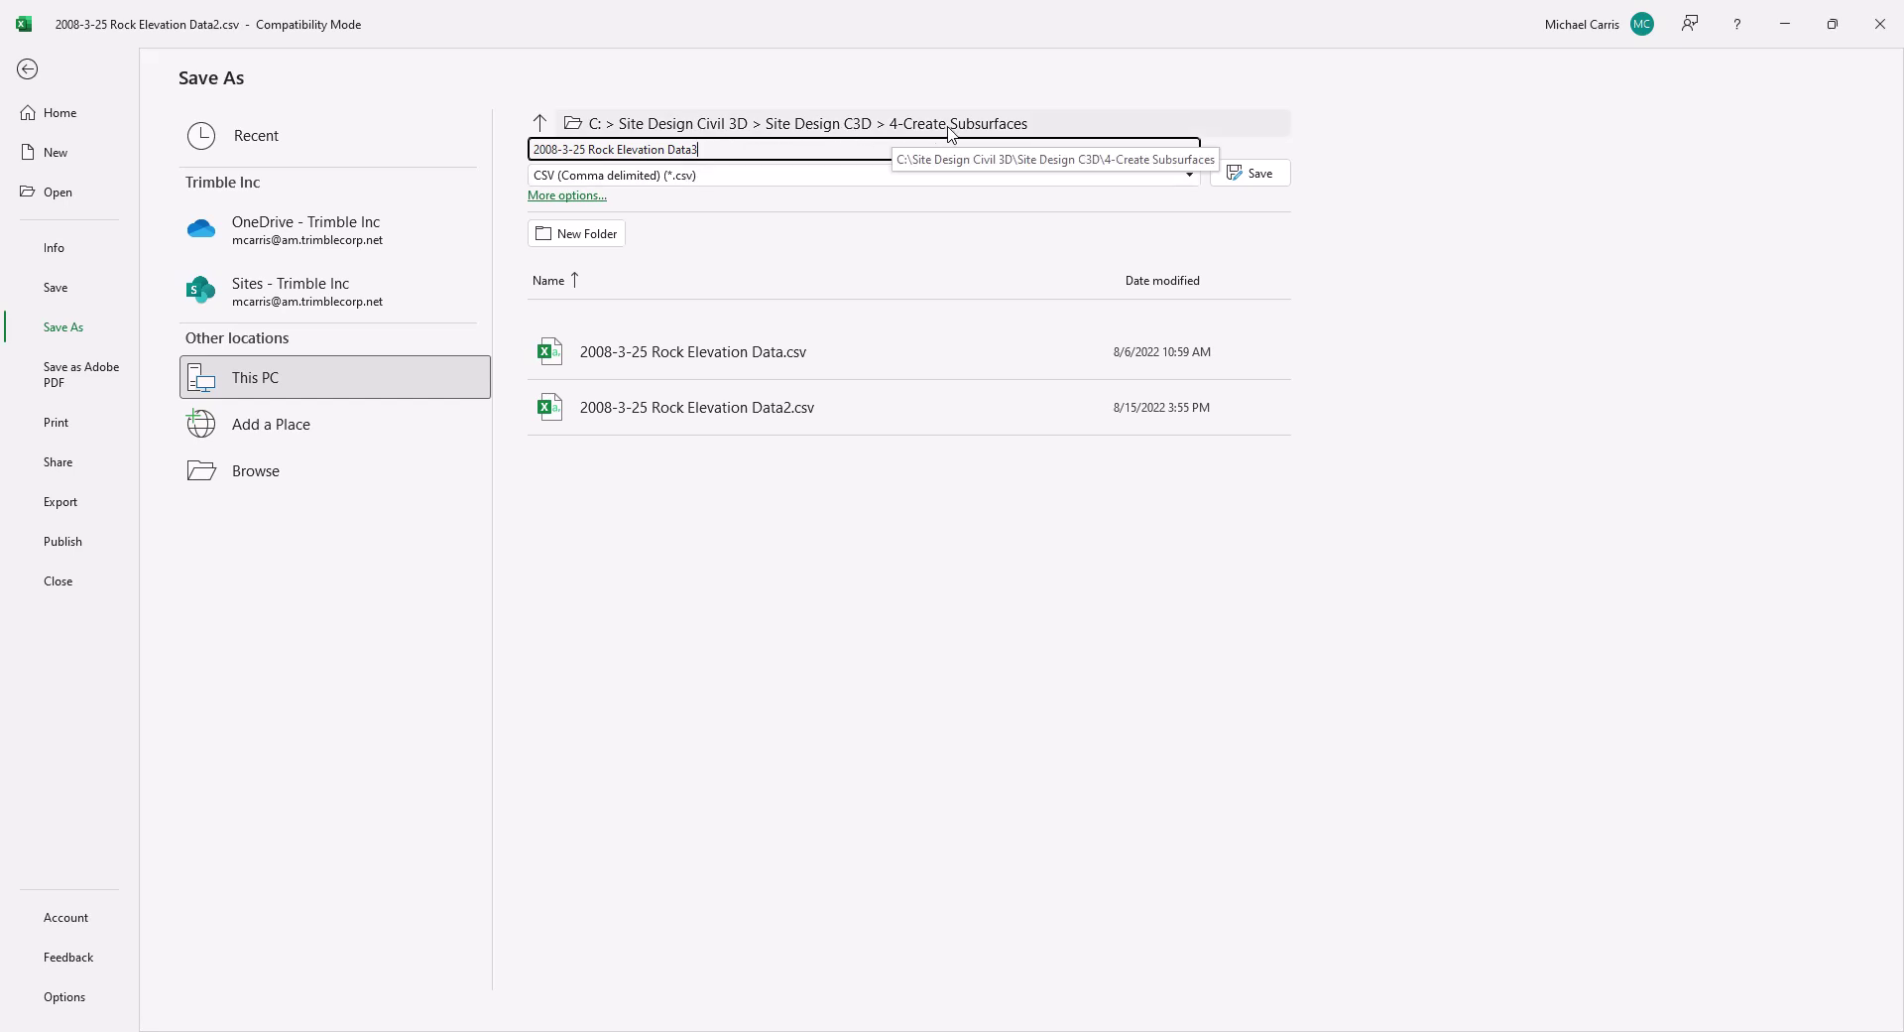
left_click(1190, 175)
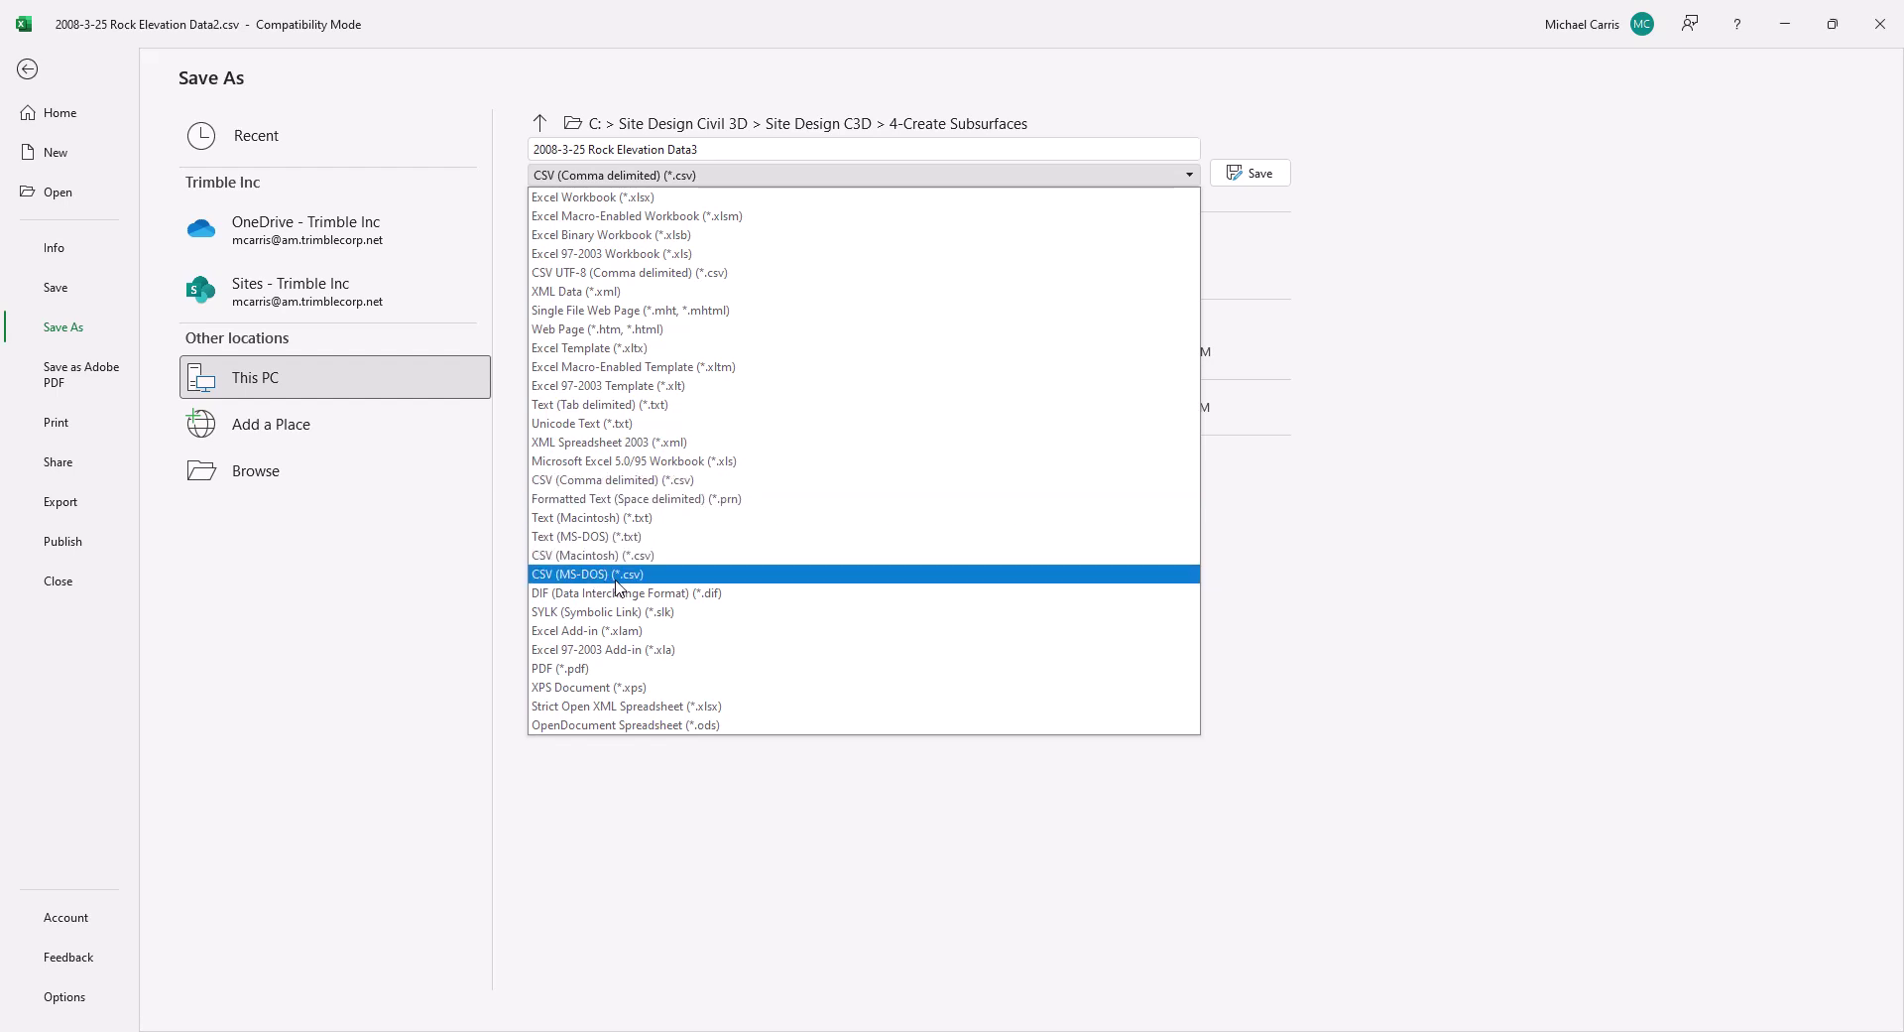
left_click(616, 484)
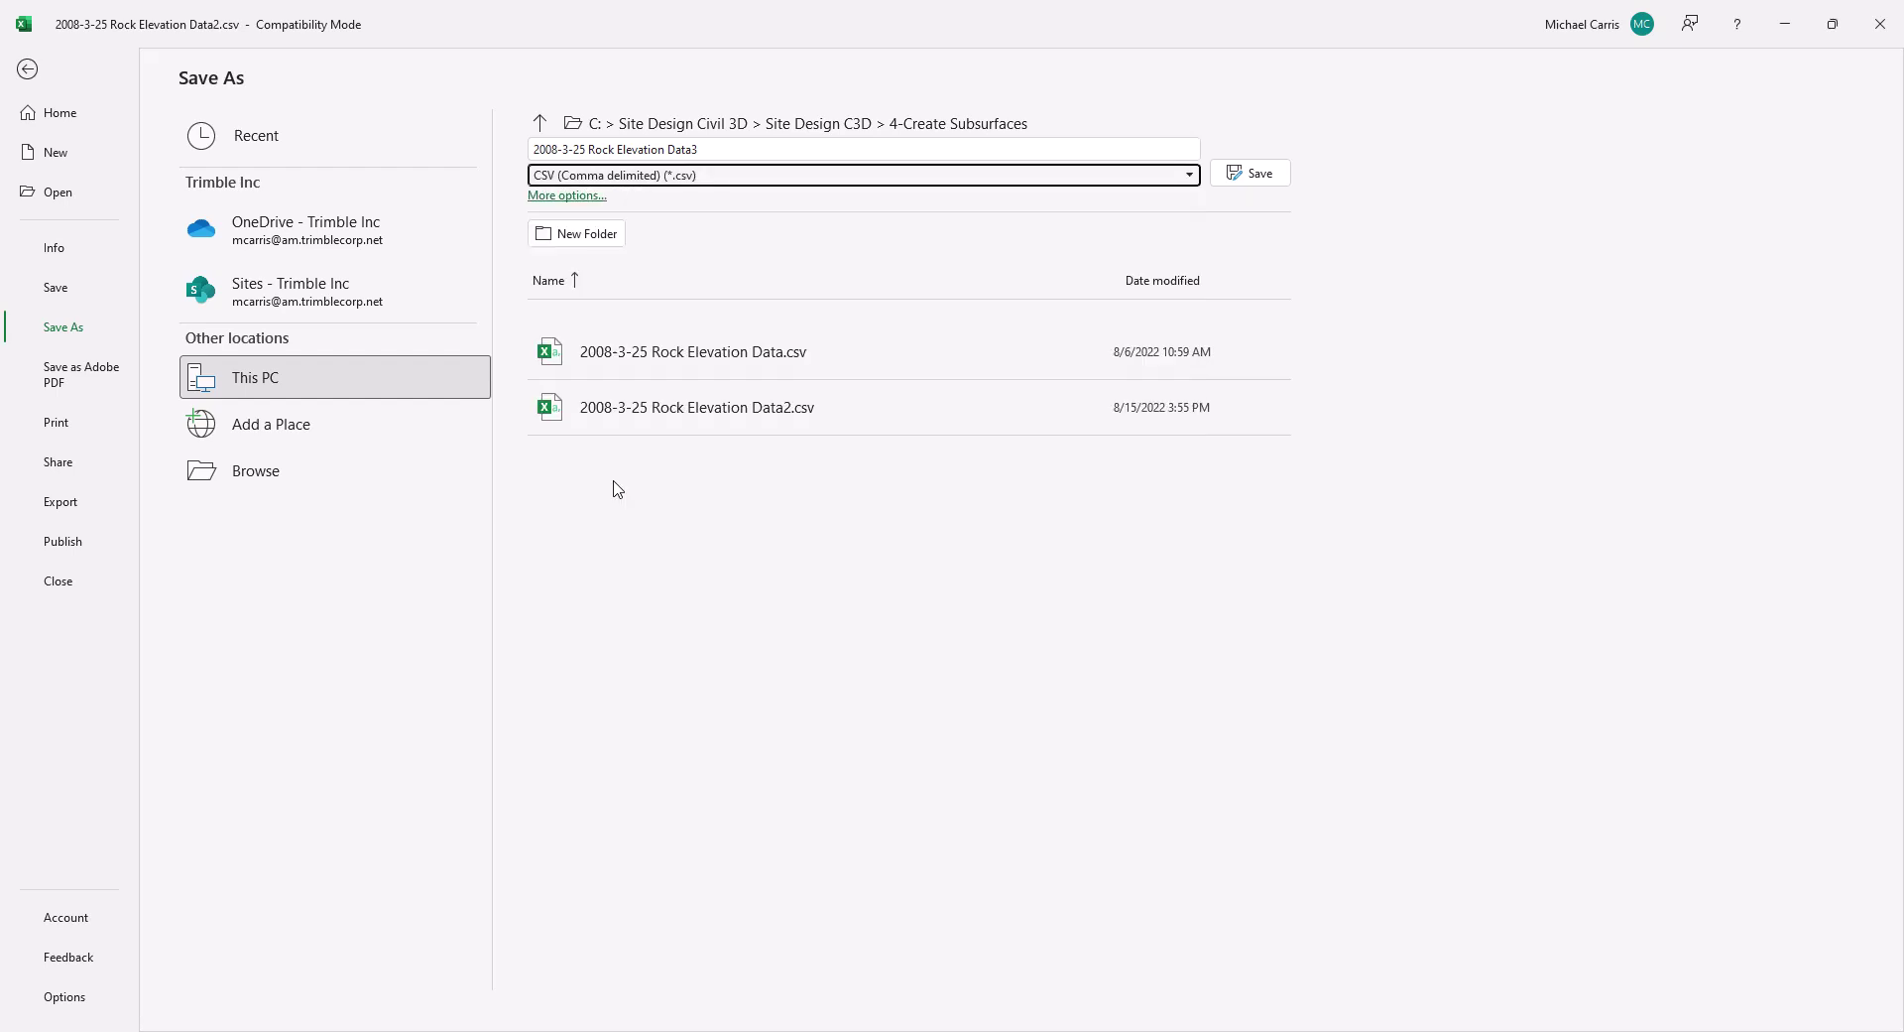
left_click(1268, 181)
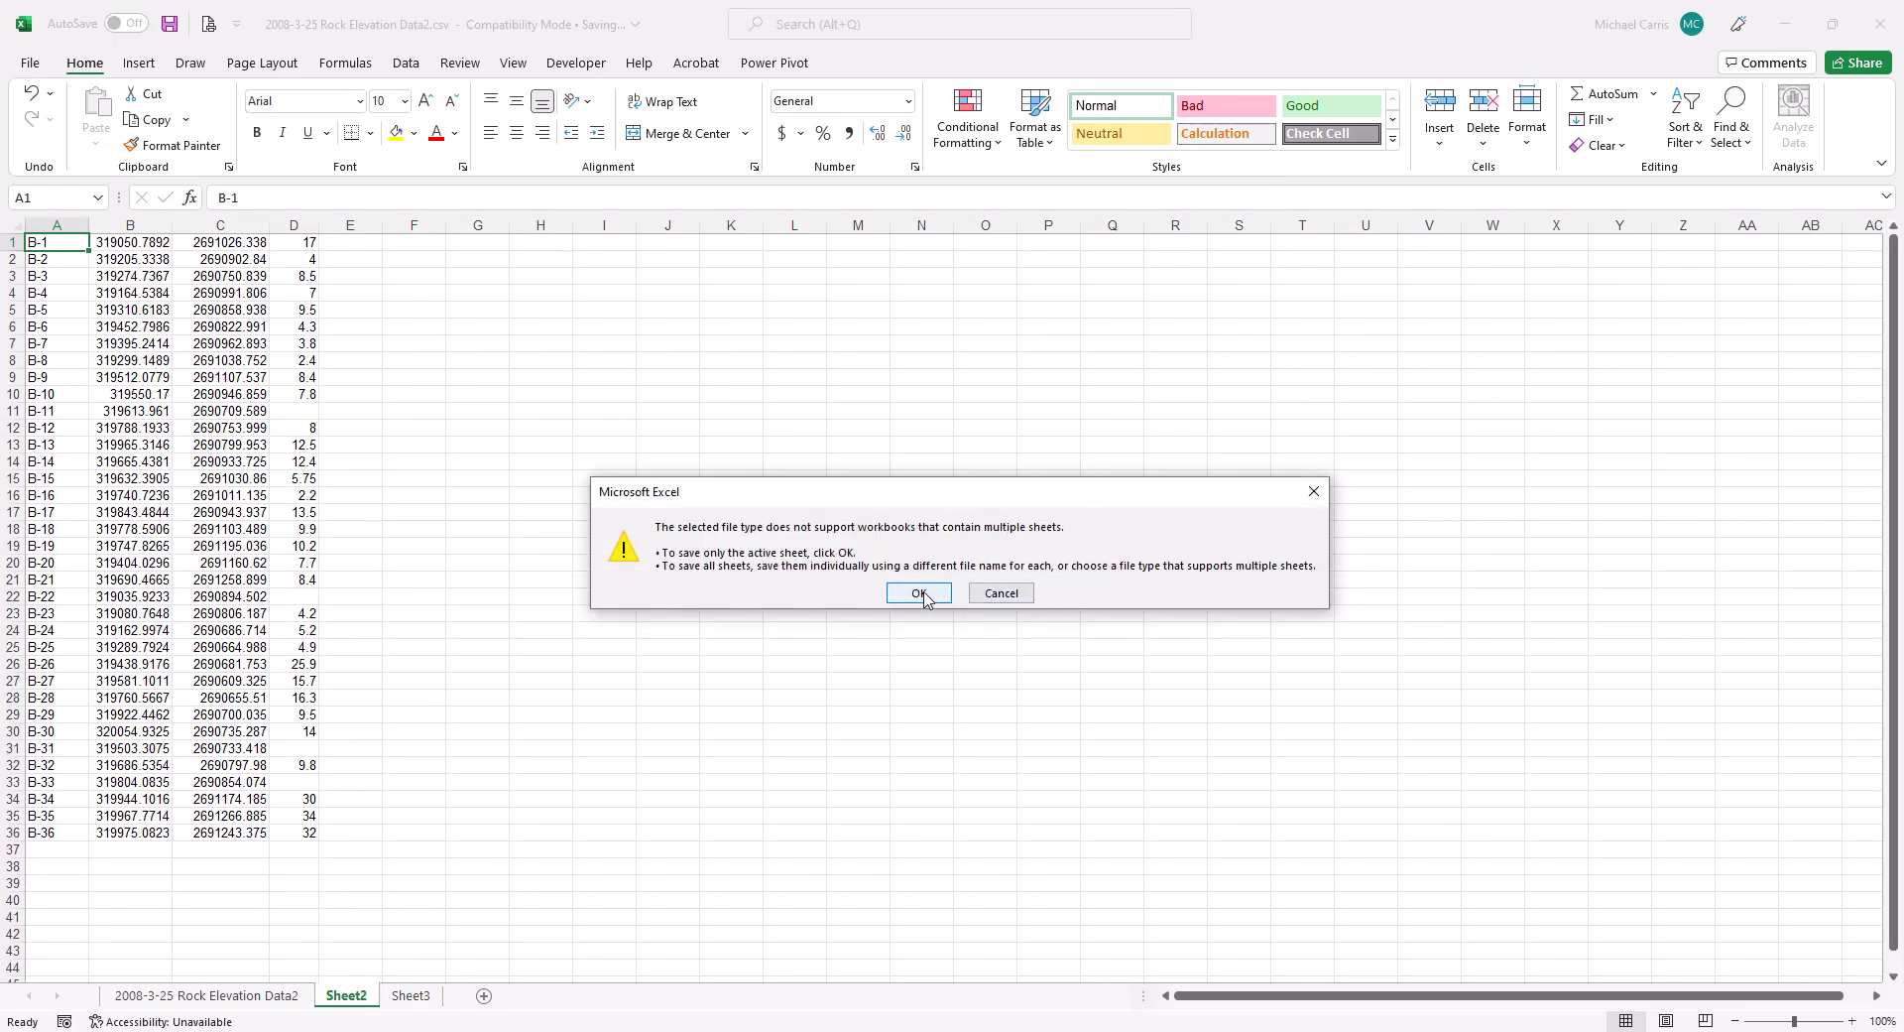
left_click(919, 593)
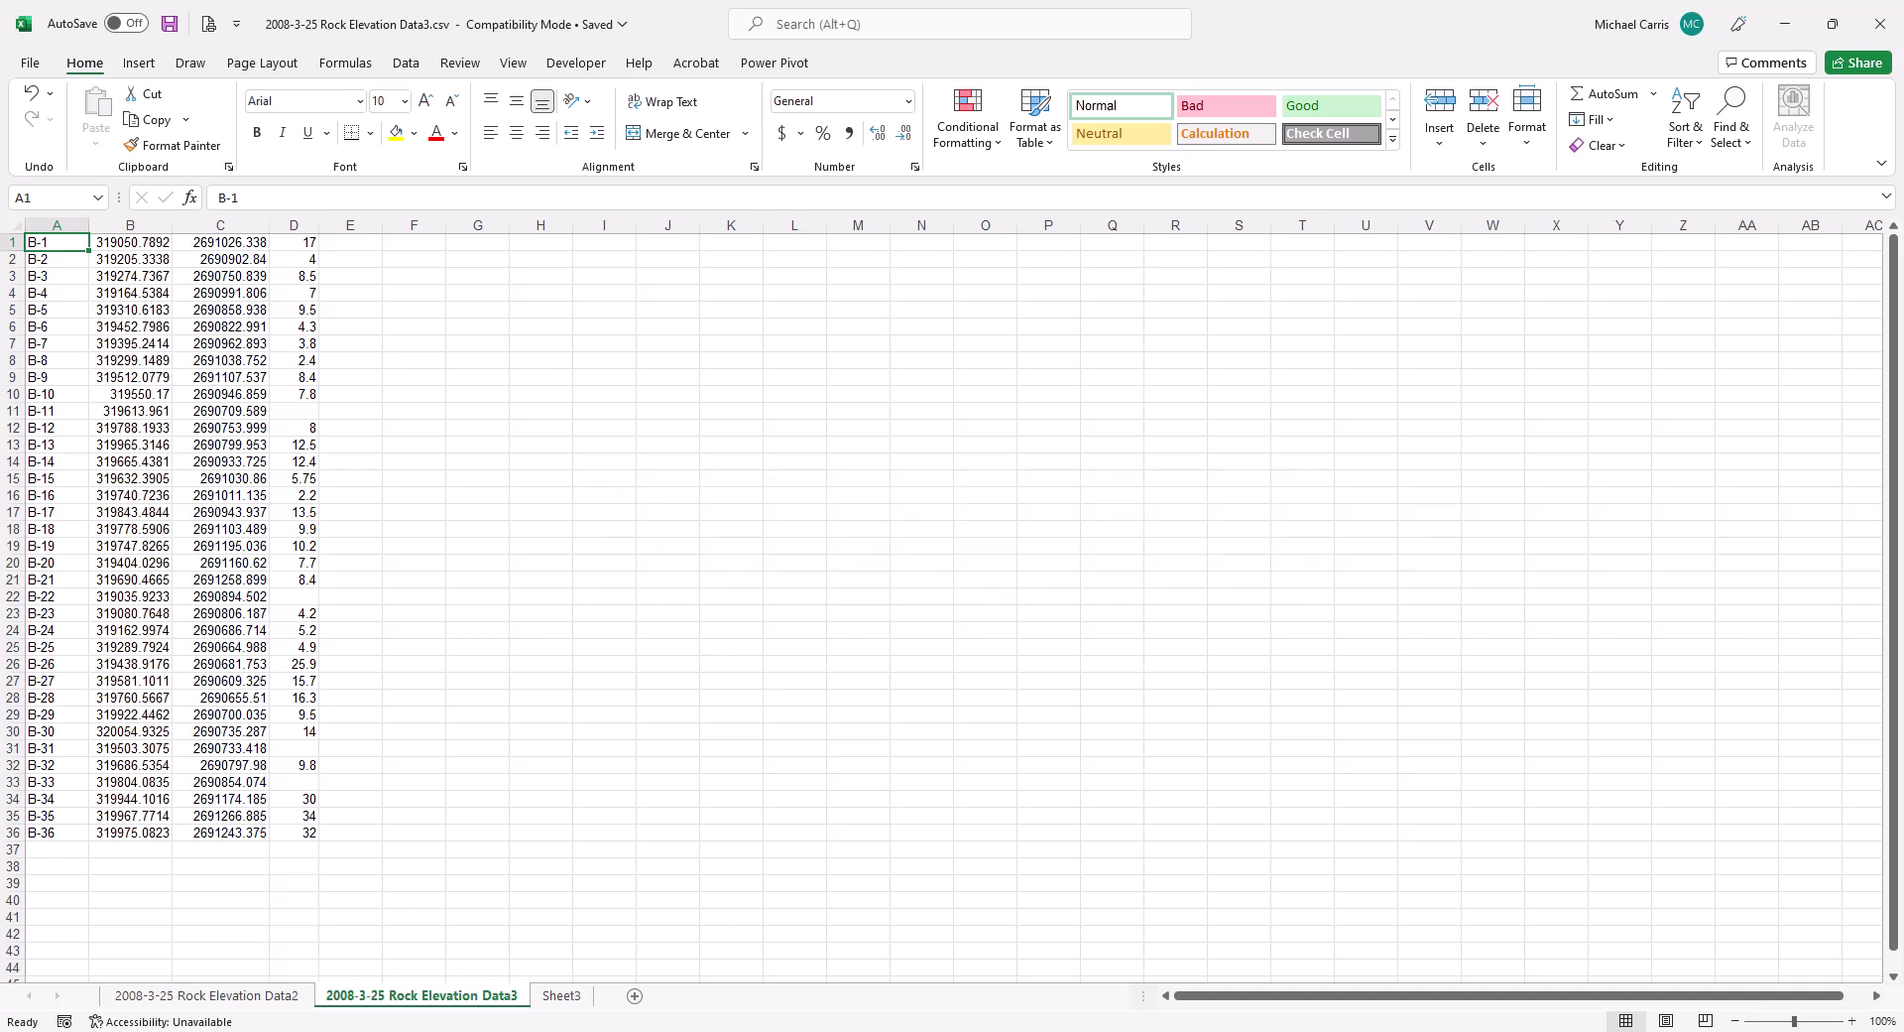
Switch to File Explorer, view 2008-3-25 Rock Elevation Data3.csv as plain text in Notepad, and close it.
key("alt+Tab")
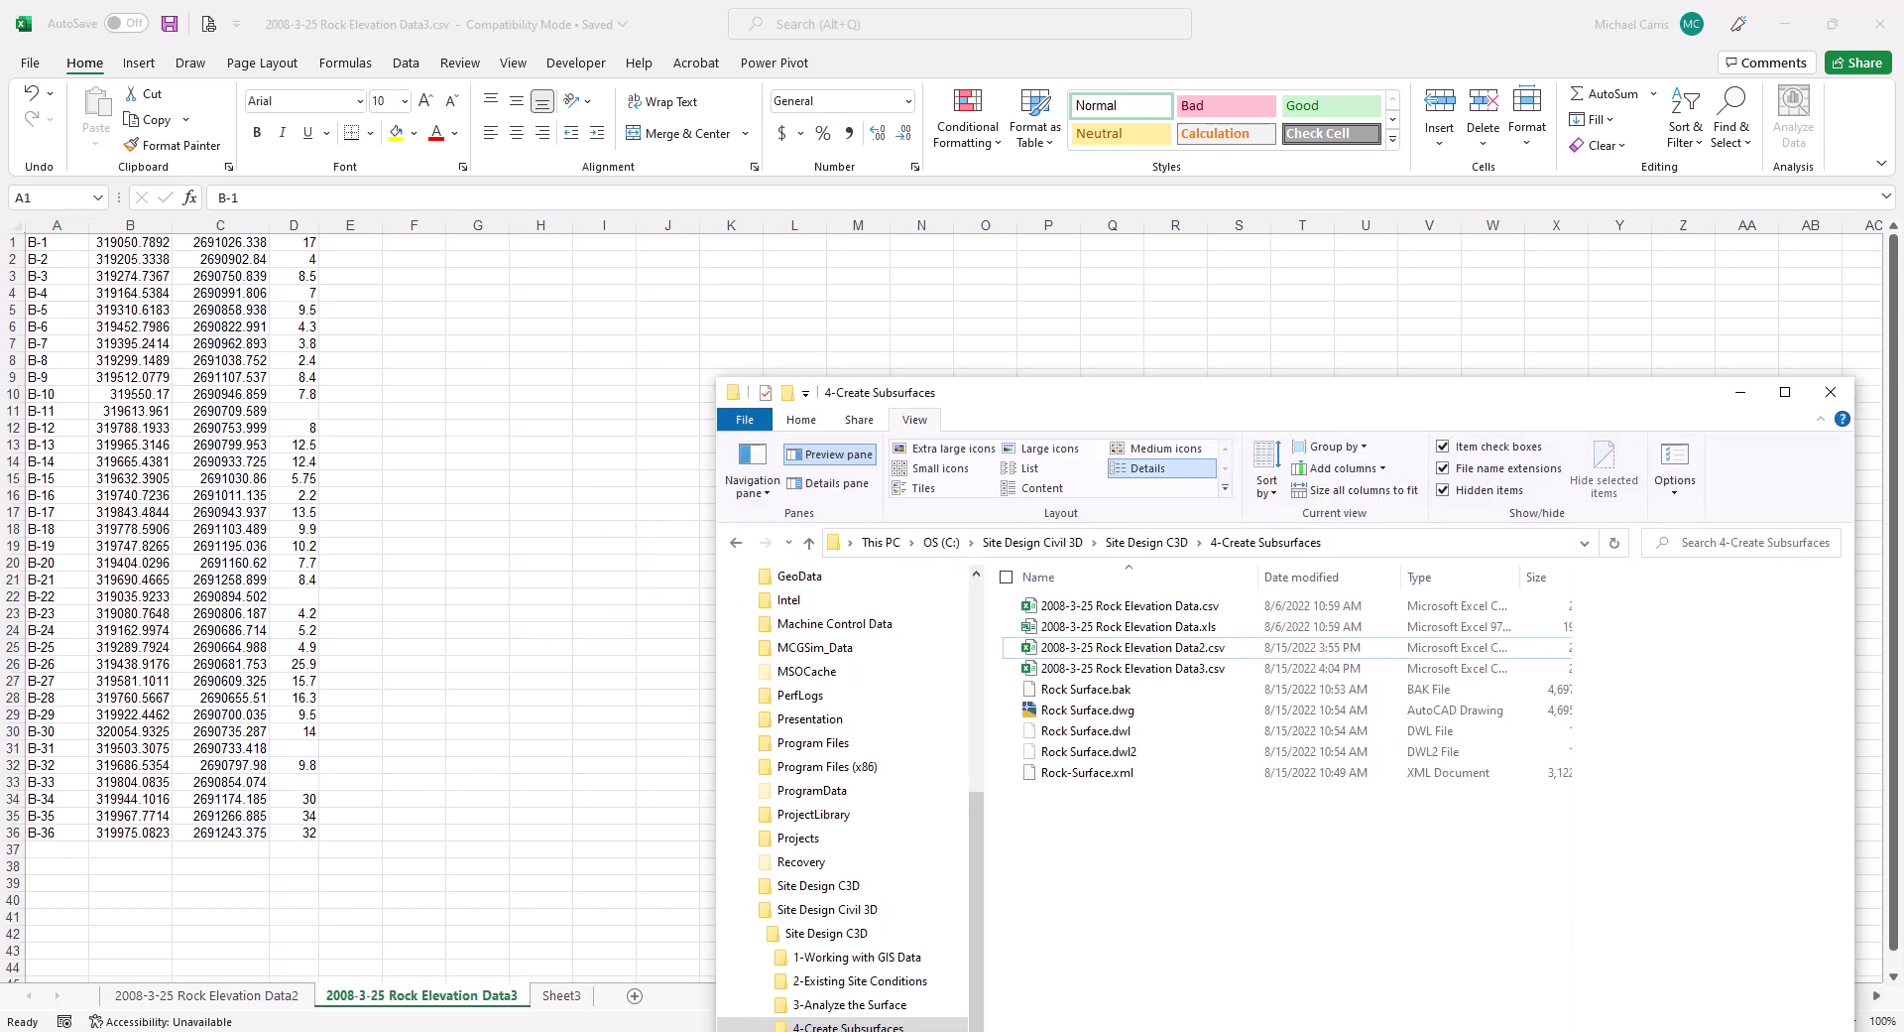
right_click(1145, 674)
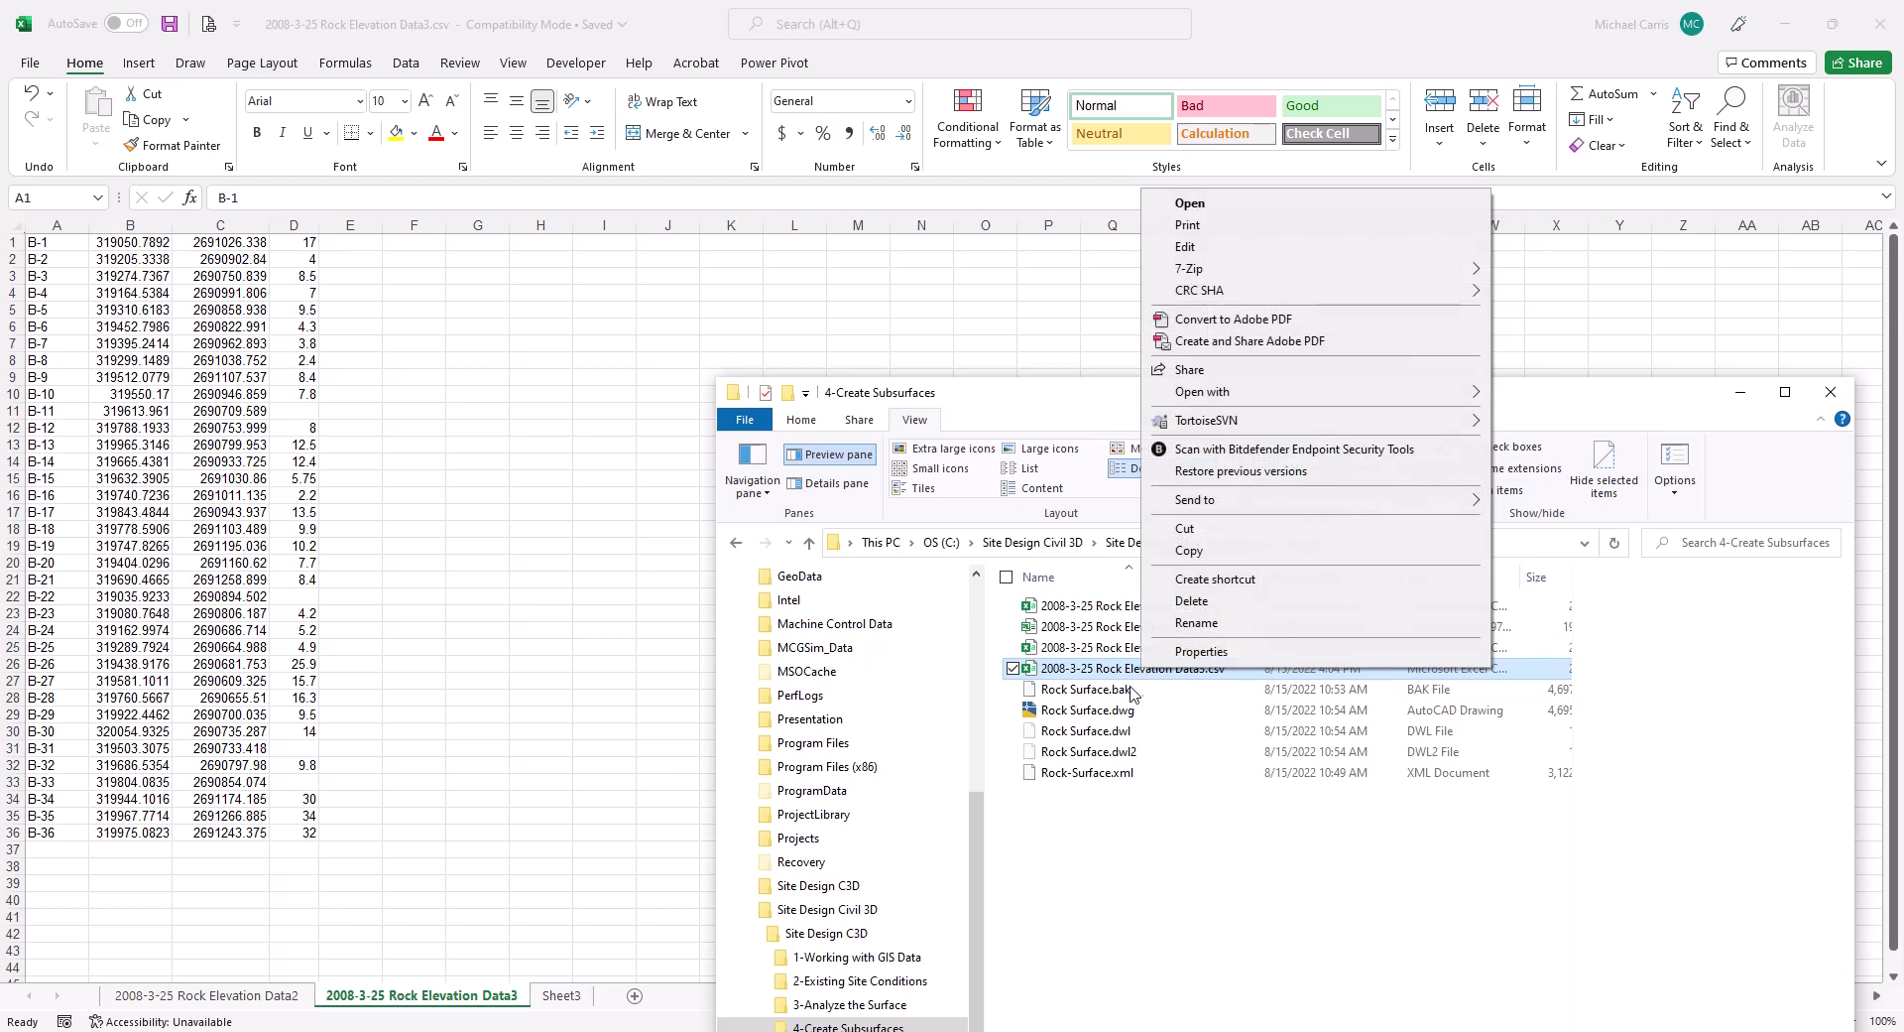
mouse_move(1208, 398)
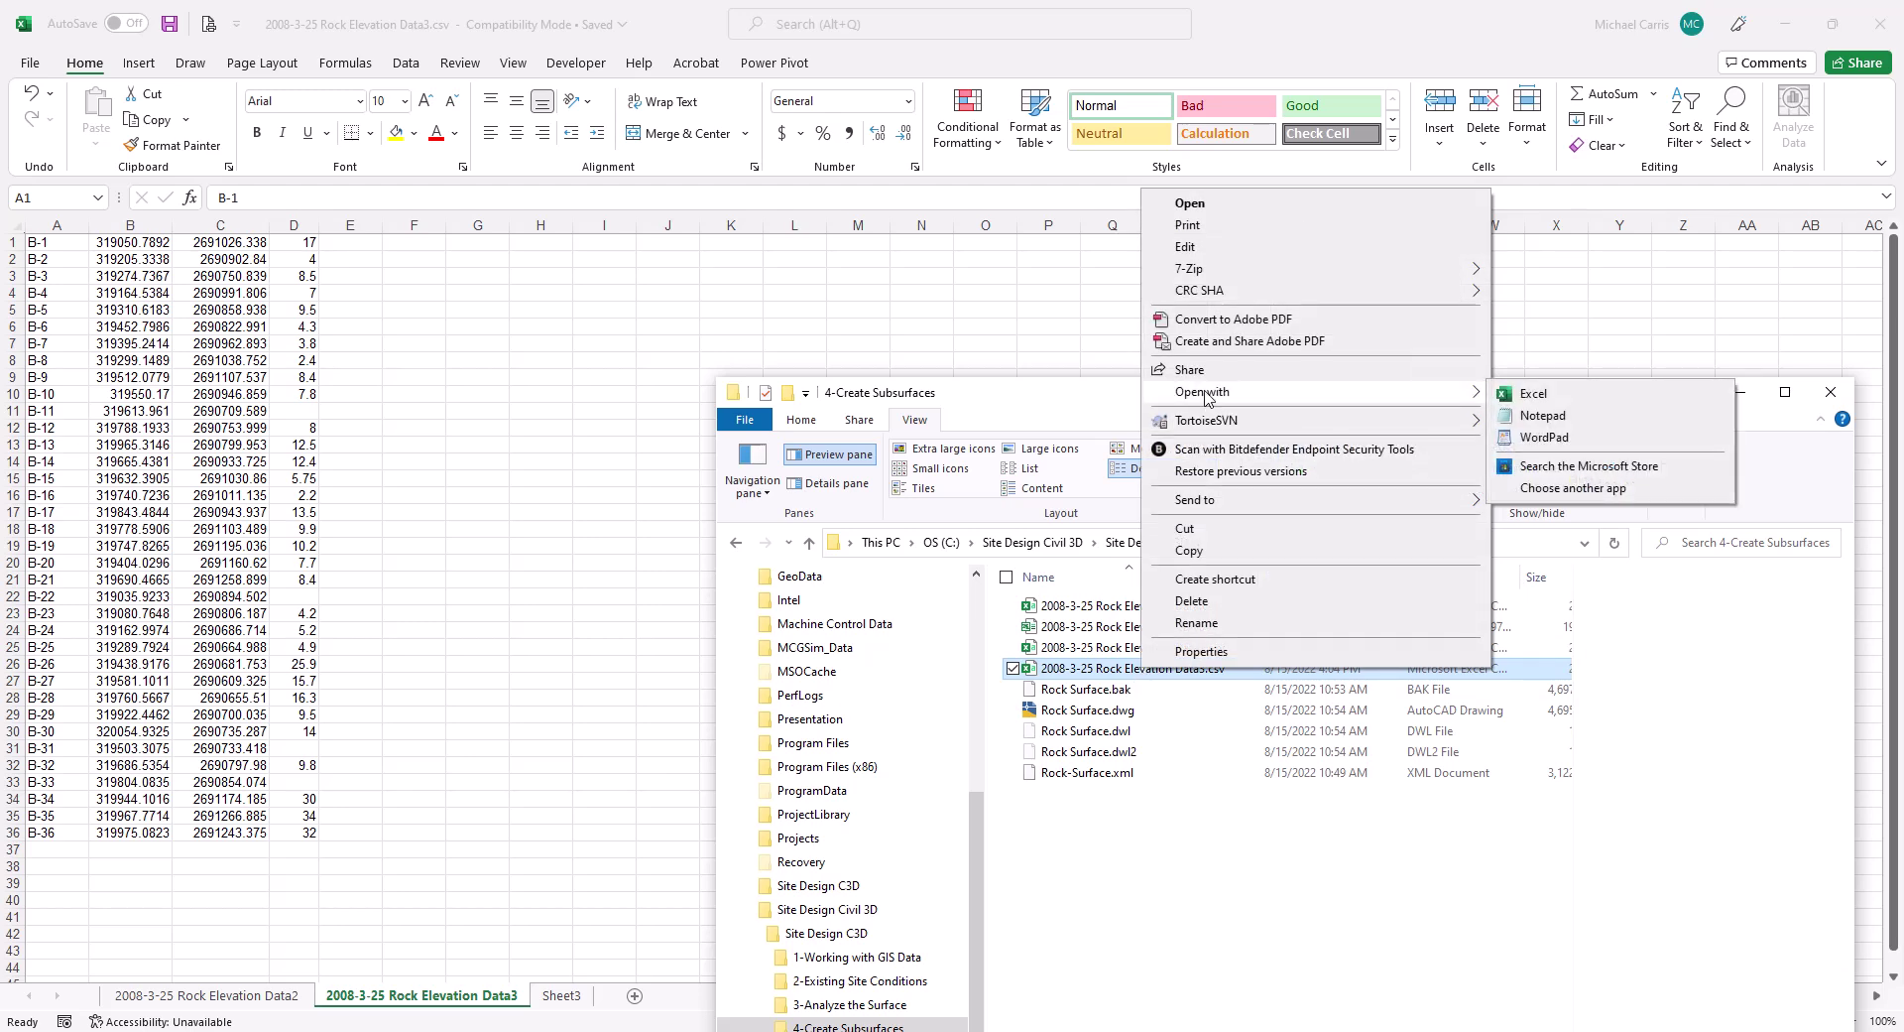
left_click(1526, 418)
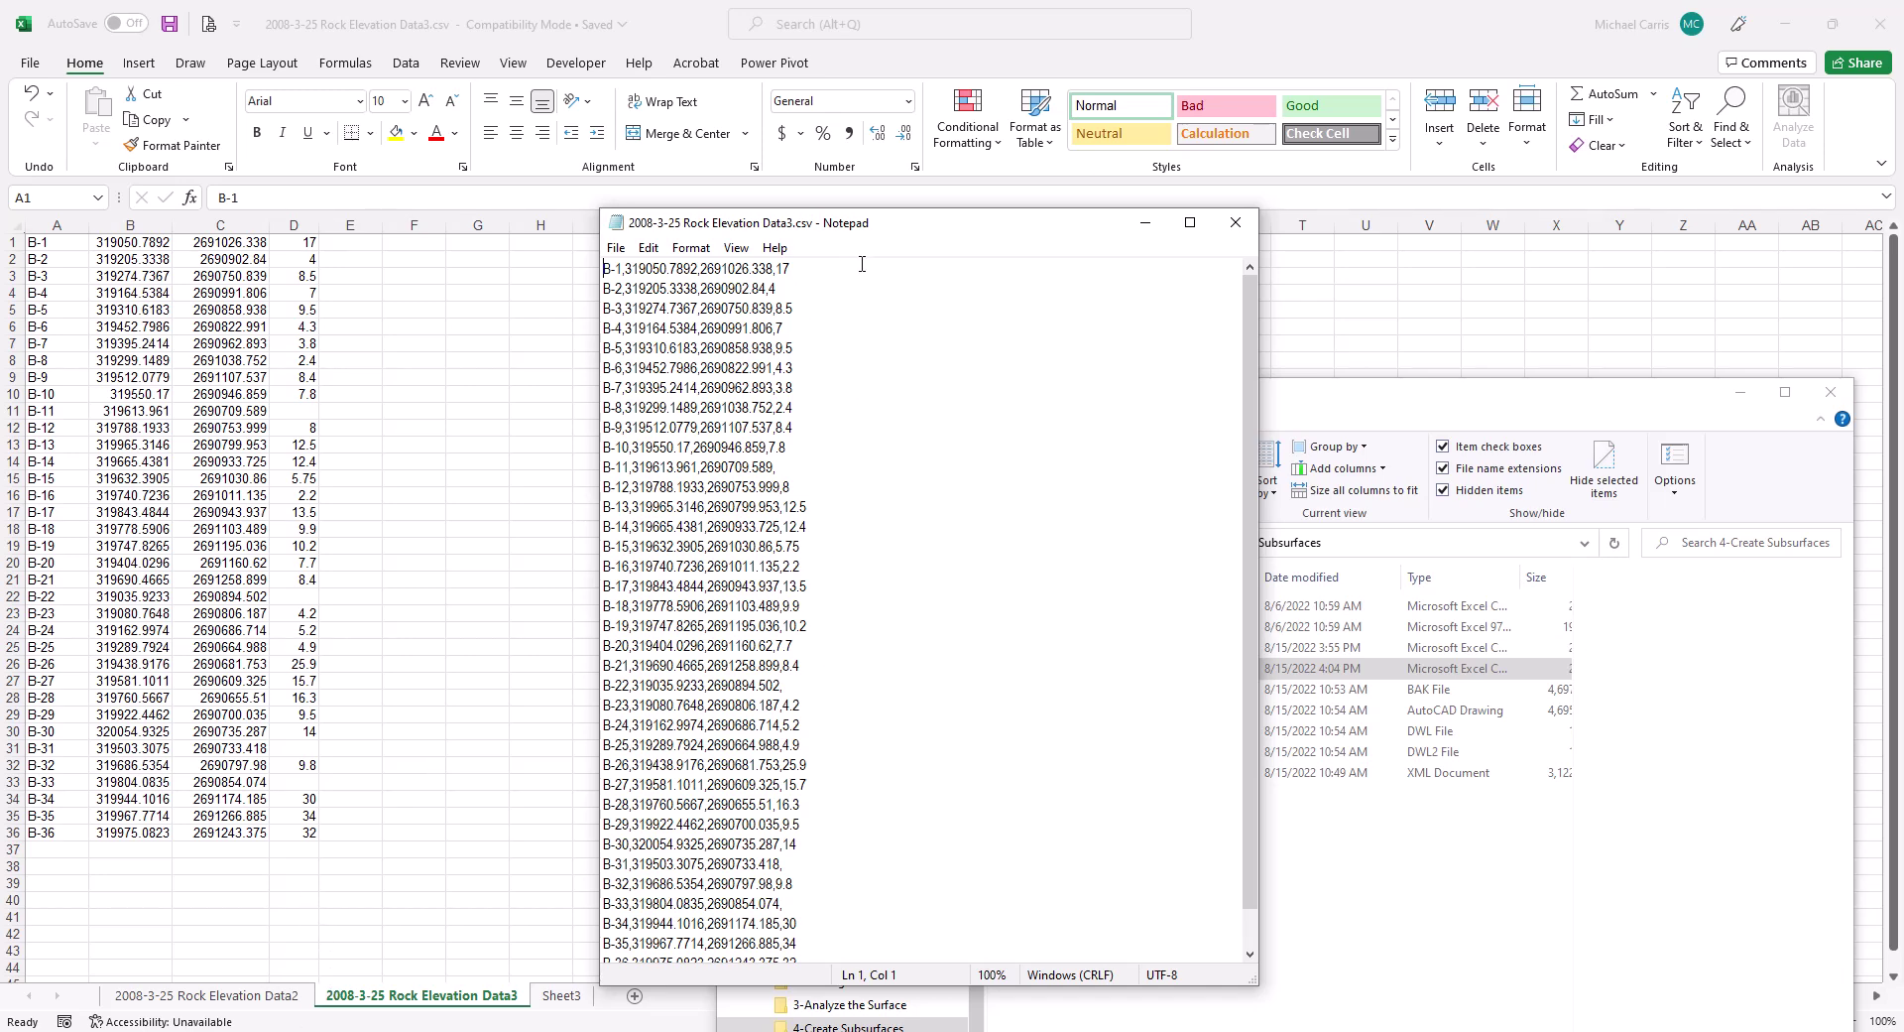
left_click(1235, 223)
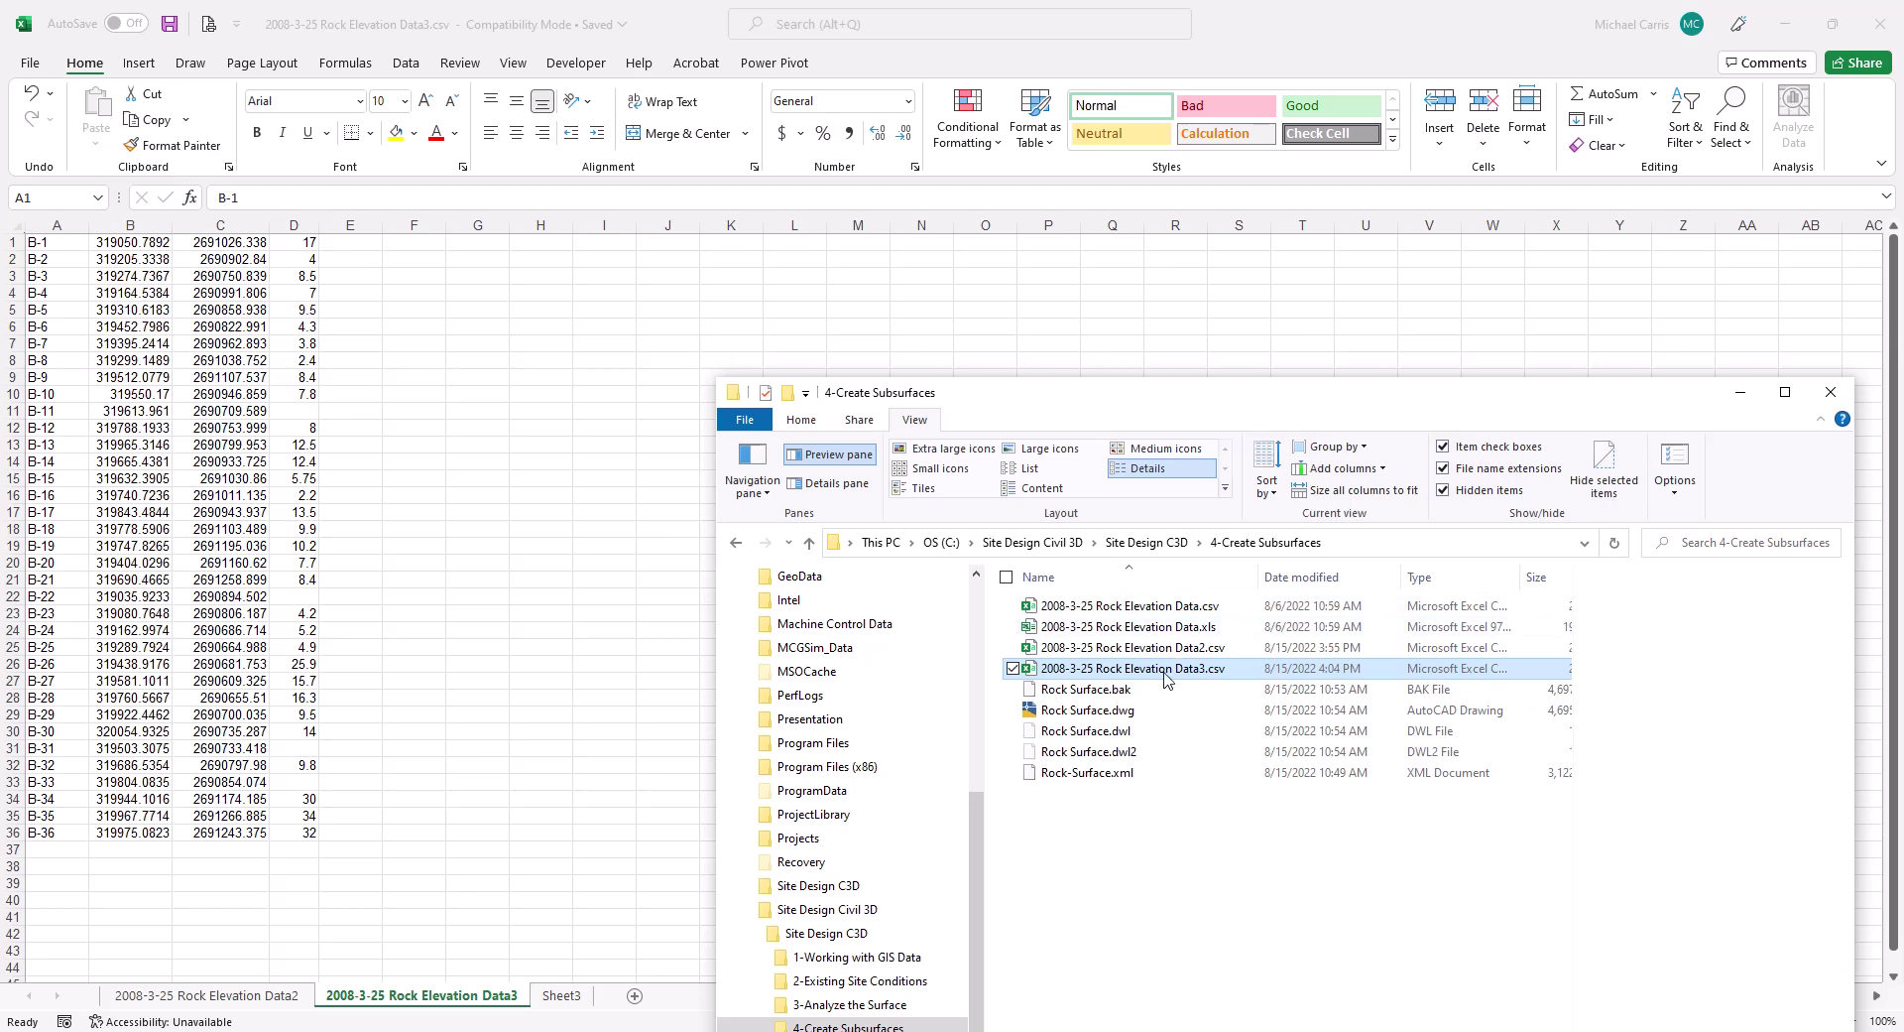
Open 2008-3-25 Rock Elevation Data3.csv with Excel and compare the Data2 and Data3 sheets.
right_click(1071, 678)
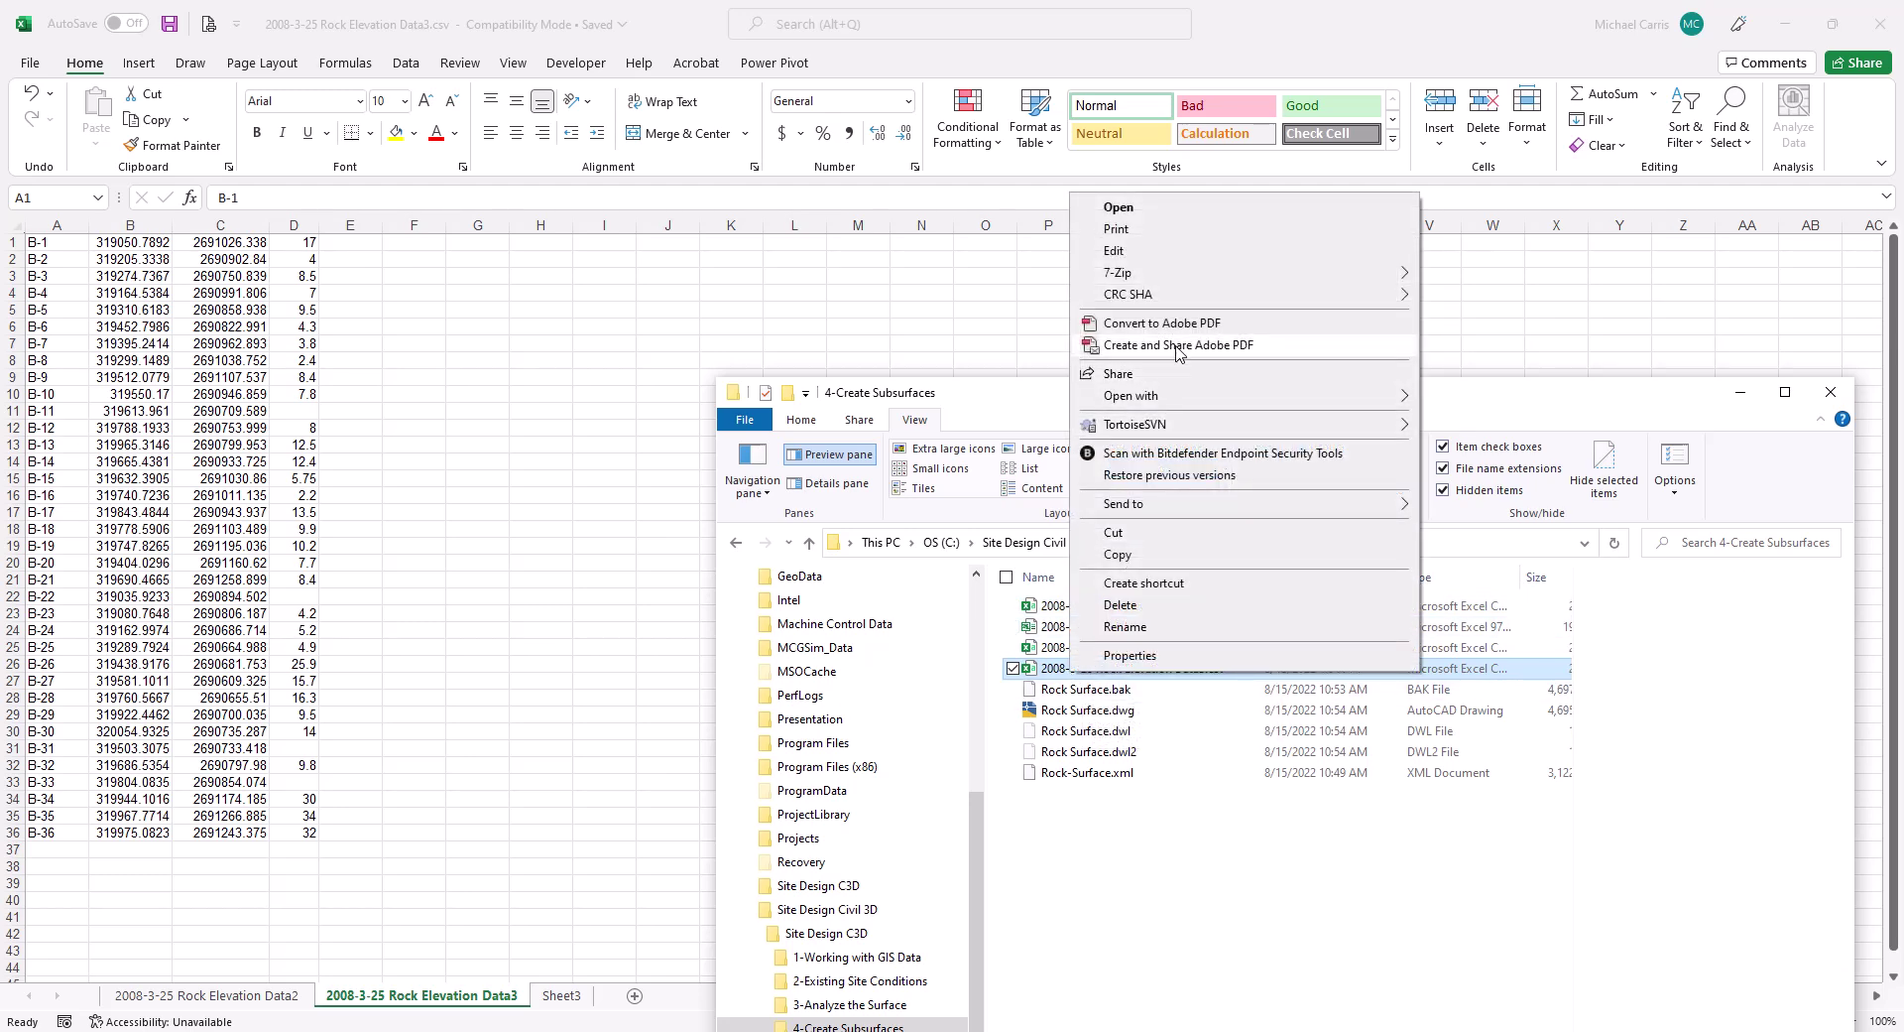
mouse_move(1190, 395)
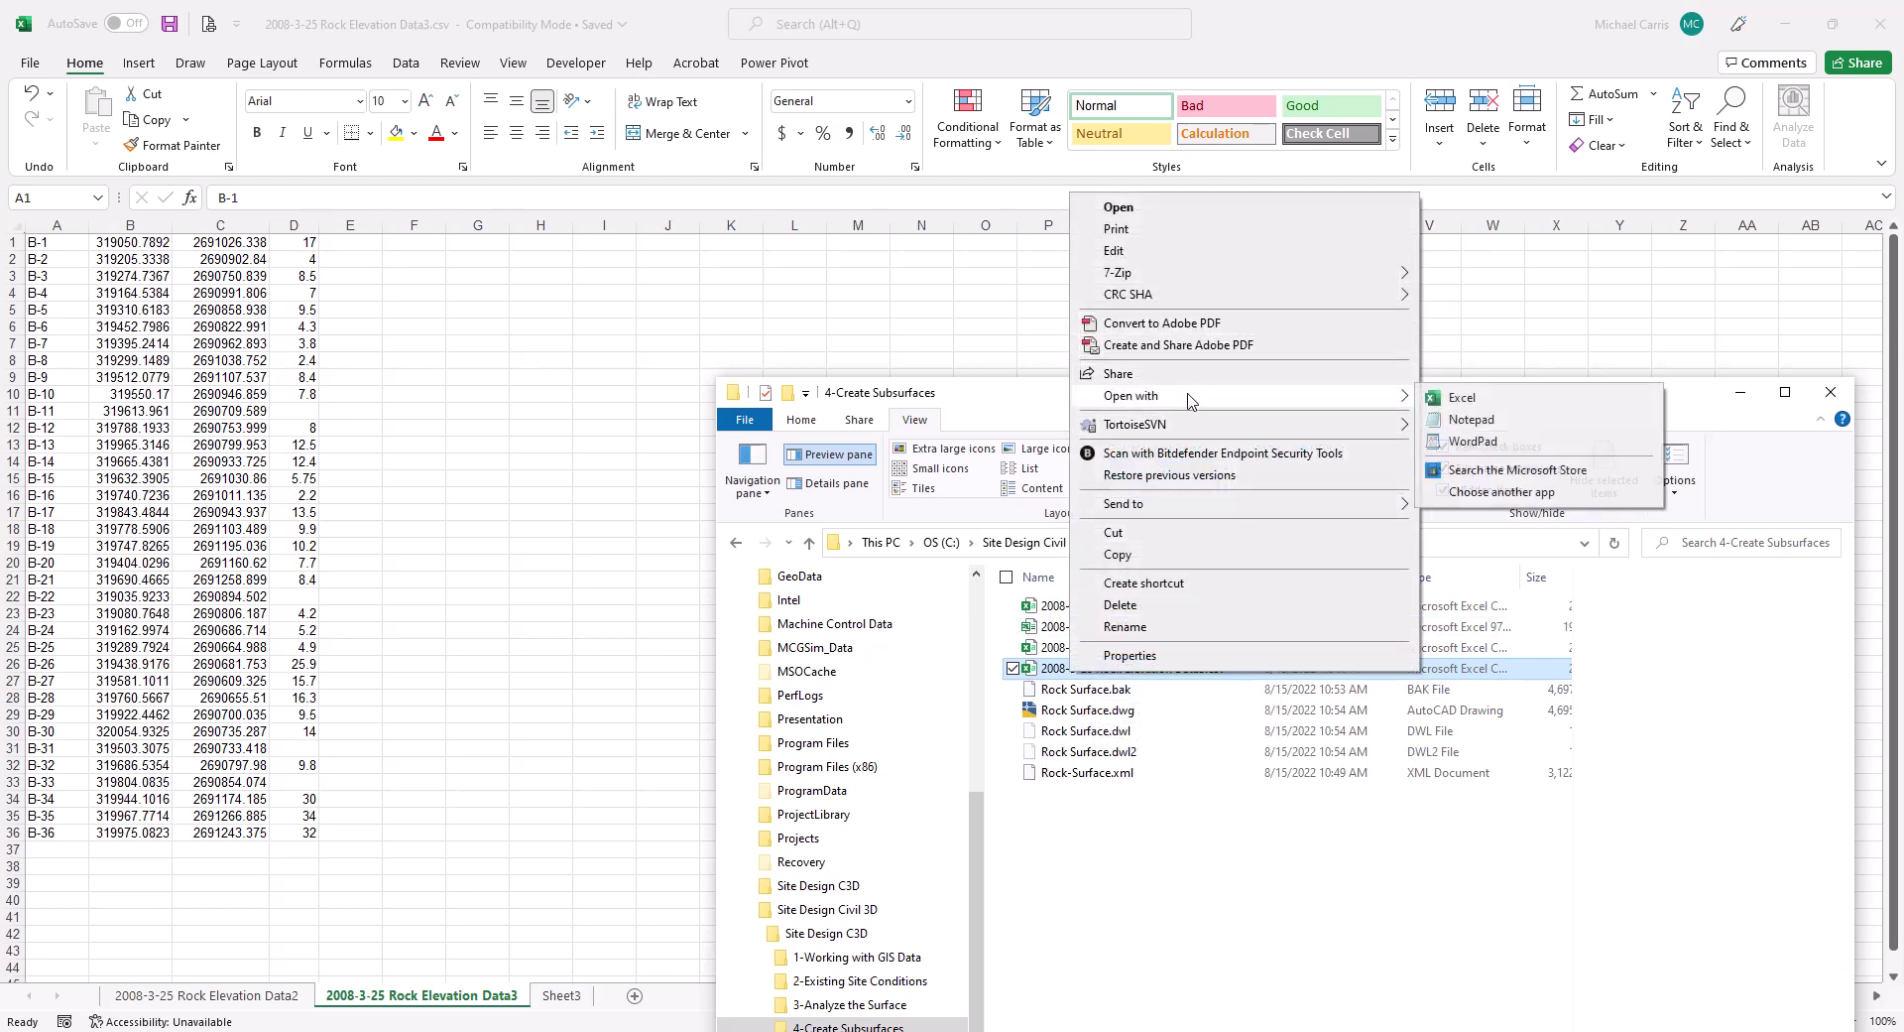
left_click(1436, 398)
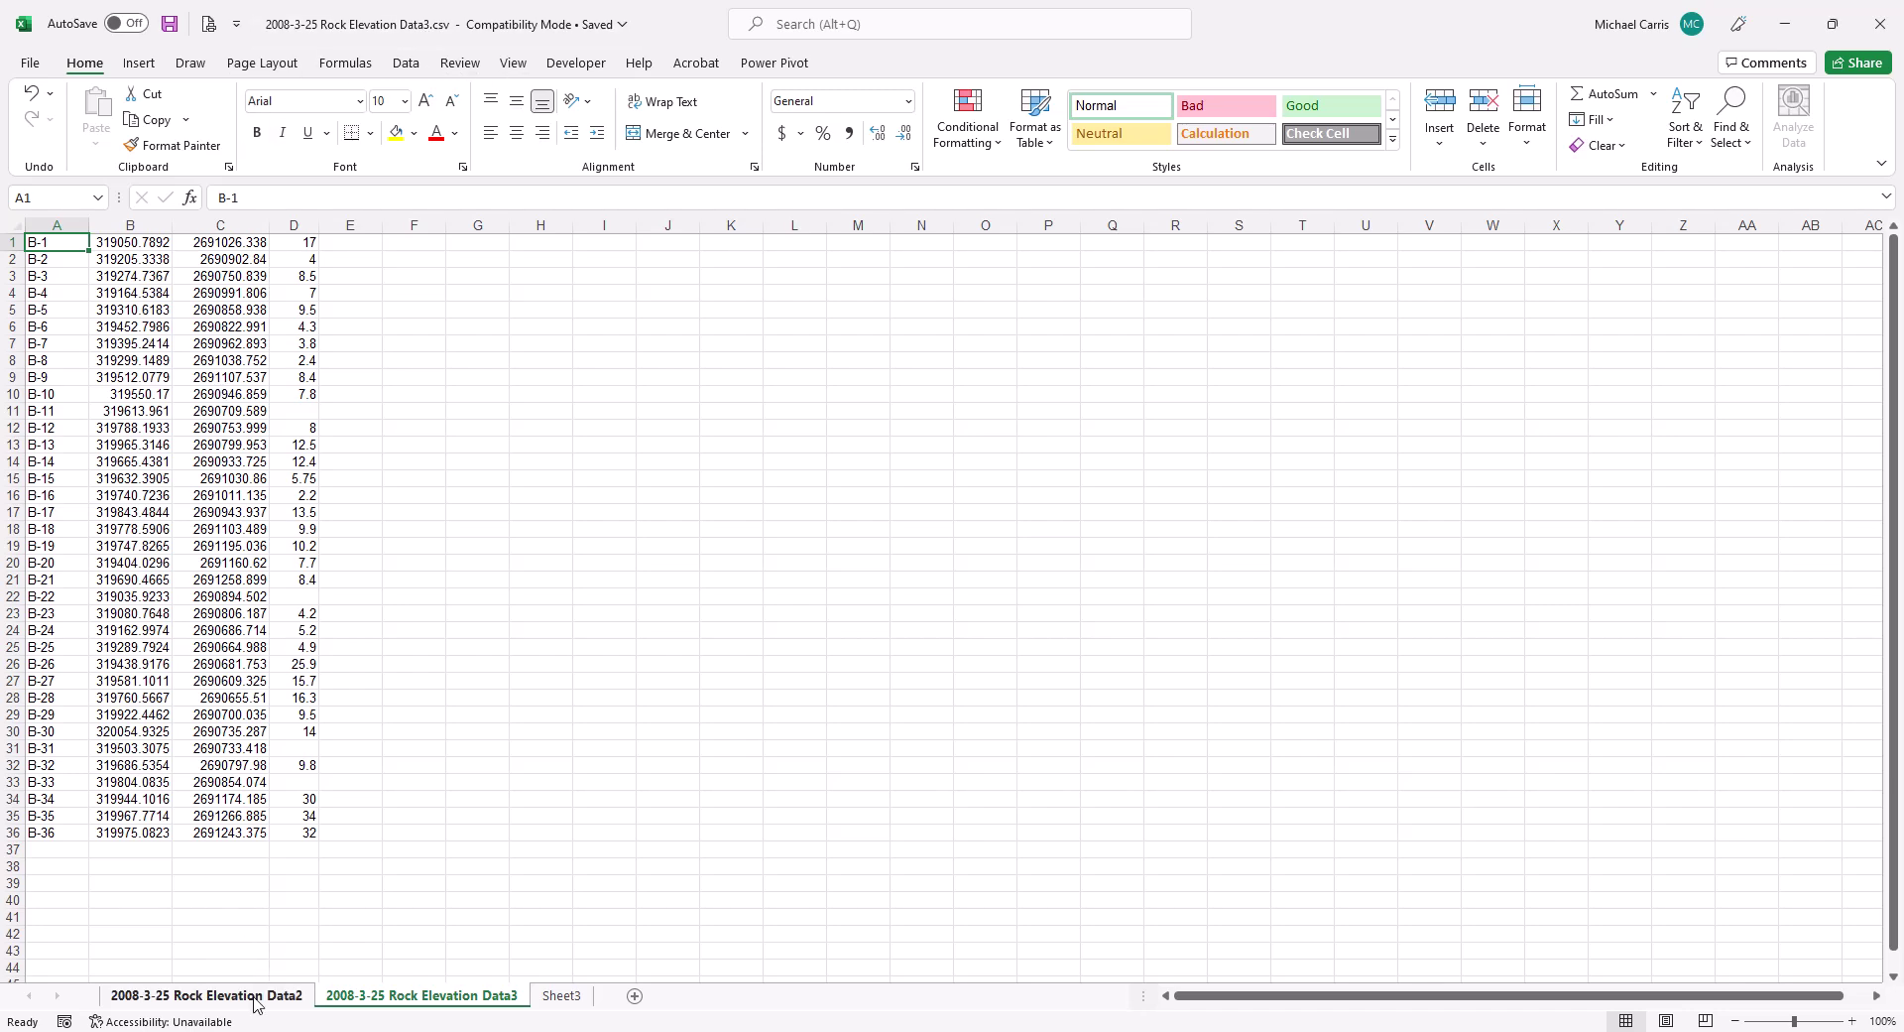
left_click(302, 996)
left_click(394, 996)
left_click(229, 996)
left_click(409, 995)
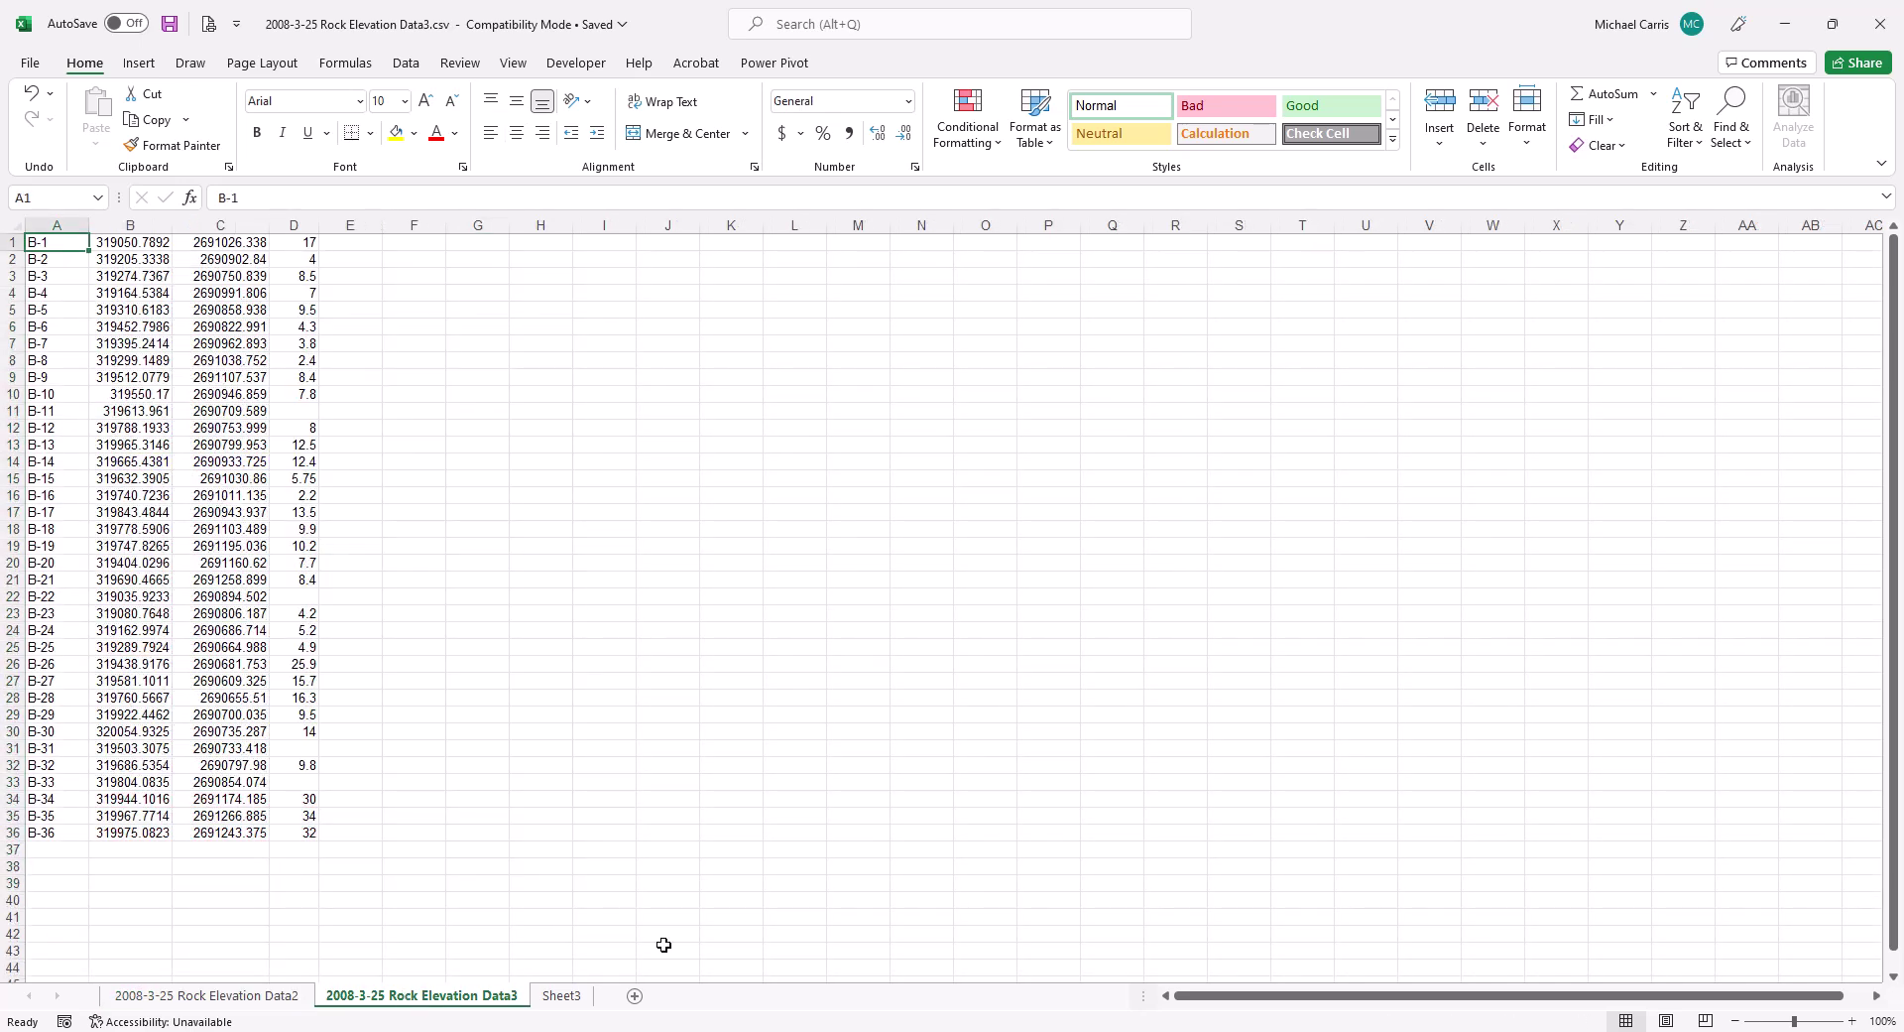
Switch back to File Explorer, reopen 2008-3-25 Rock Elevation Data3.csv in Notepad, and check its comma-separated lines through B-36.
key("alt+Tab")
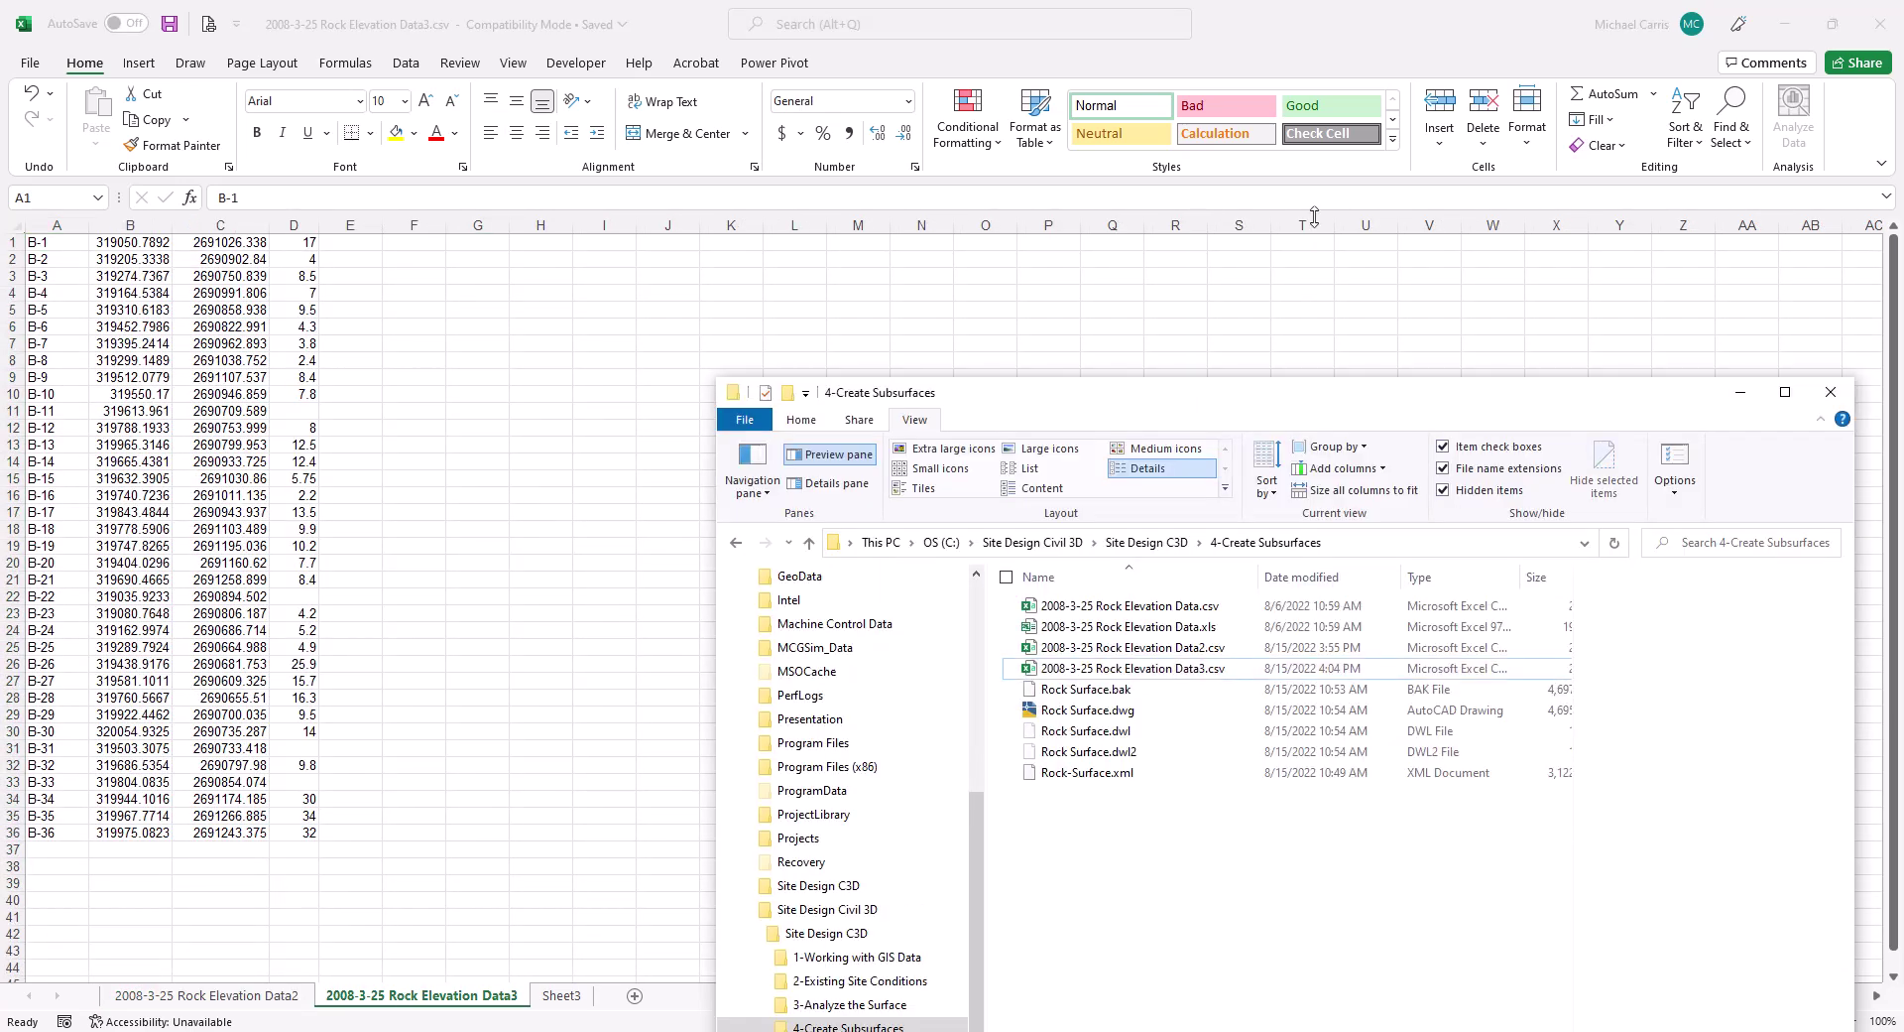
left_click_drag(1273, 392, 1151, 225)
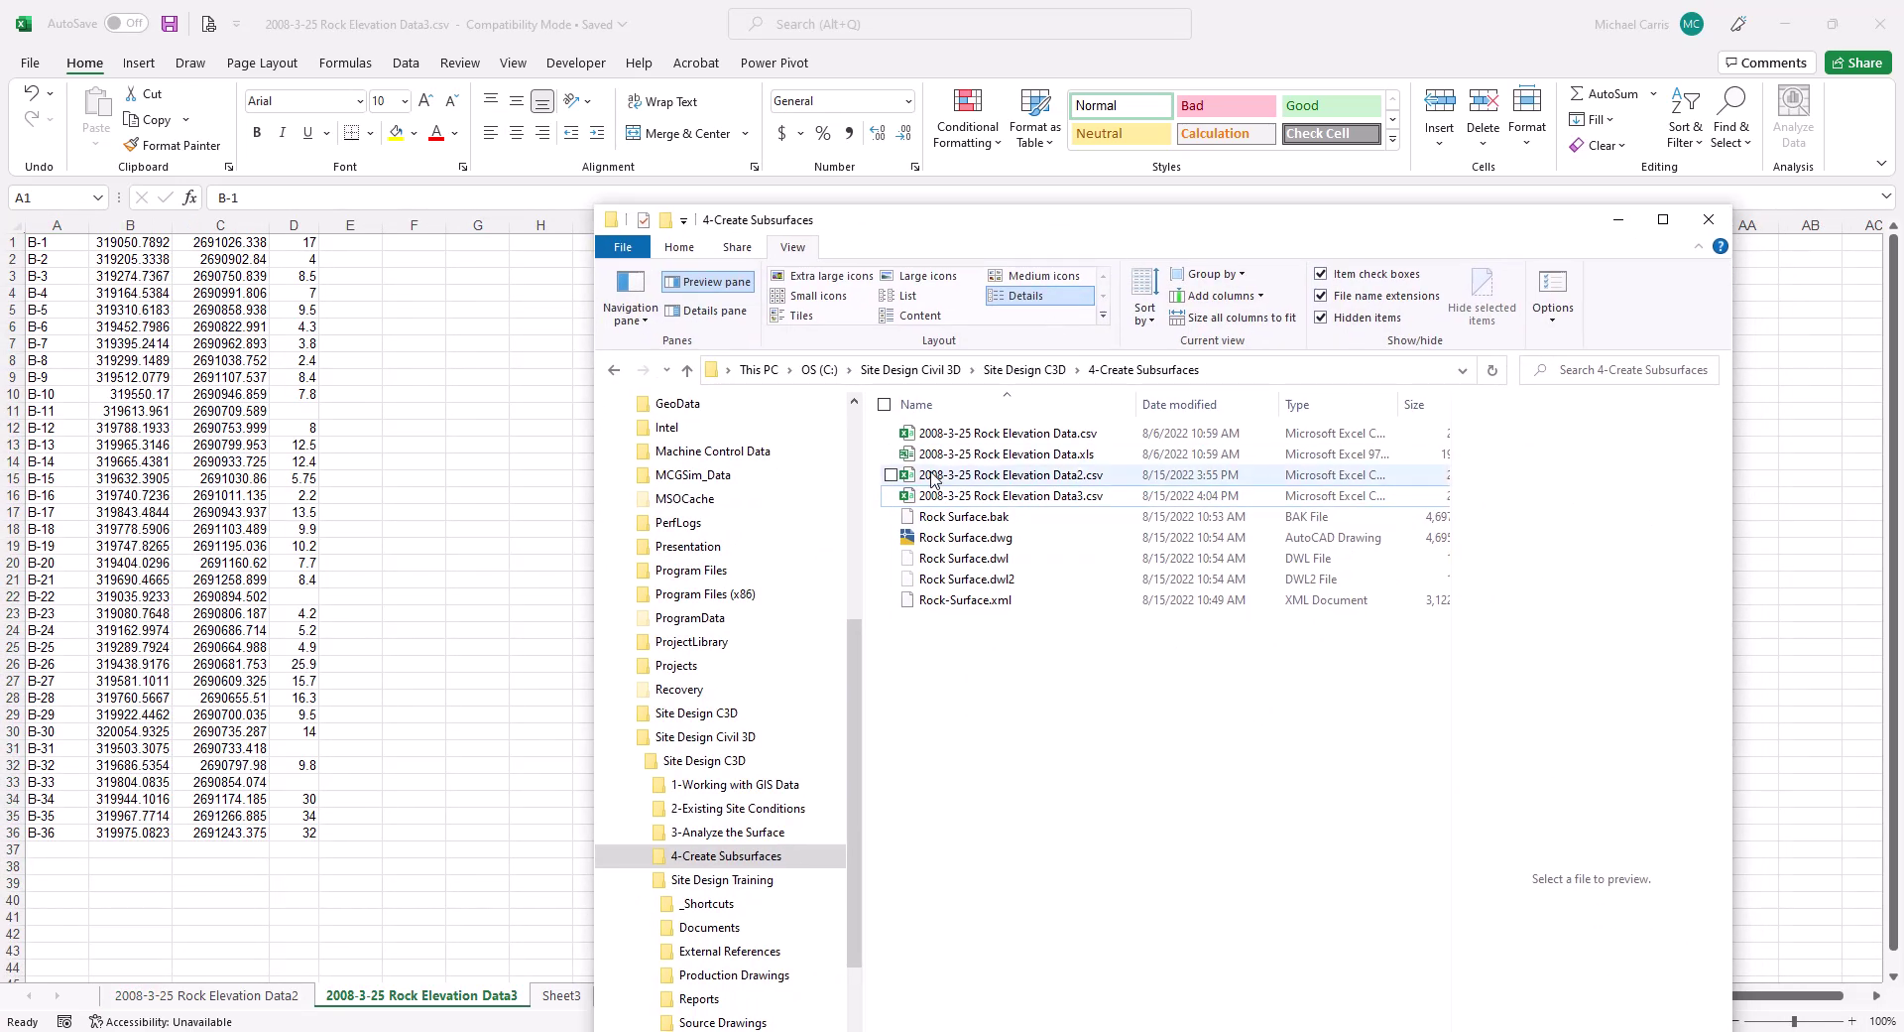
right_click(1094, 506)
mouse_move(1163, 729)
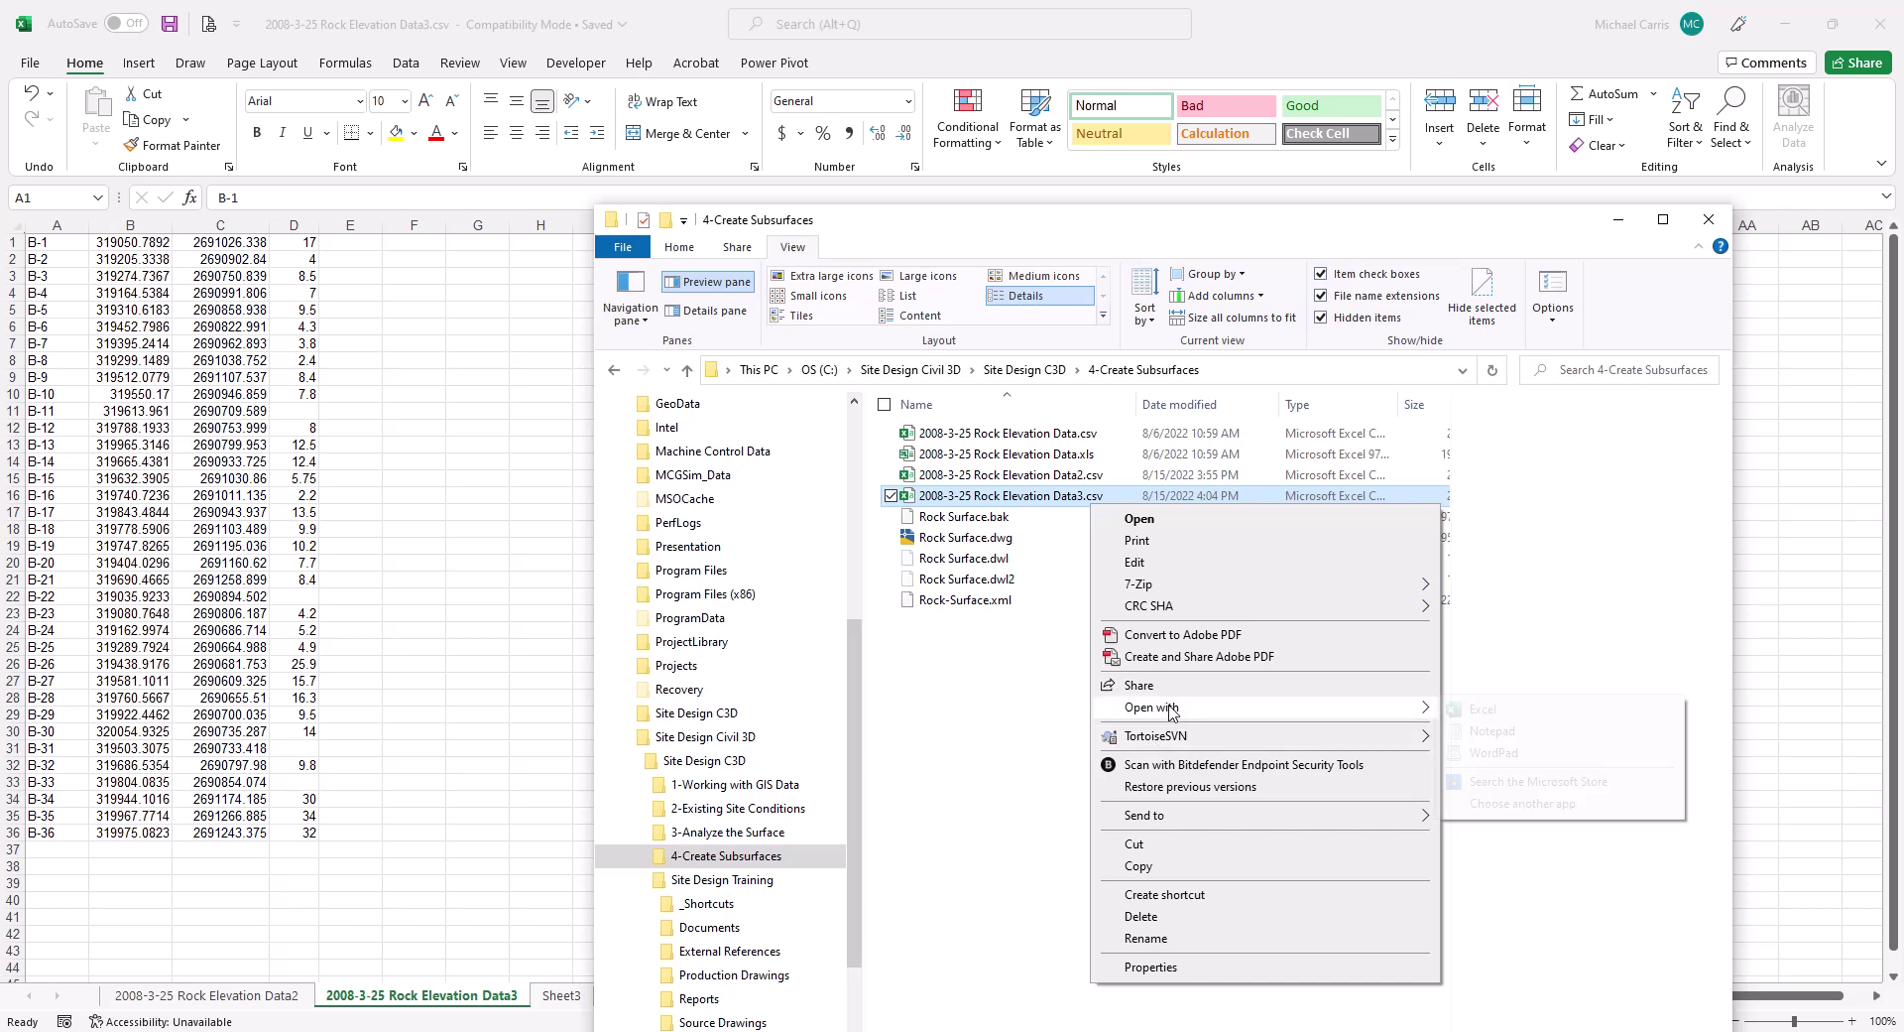
left_click(1537, 725)
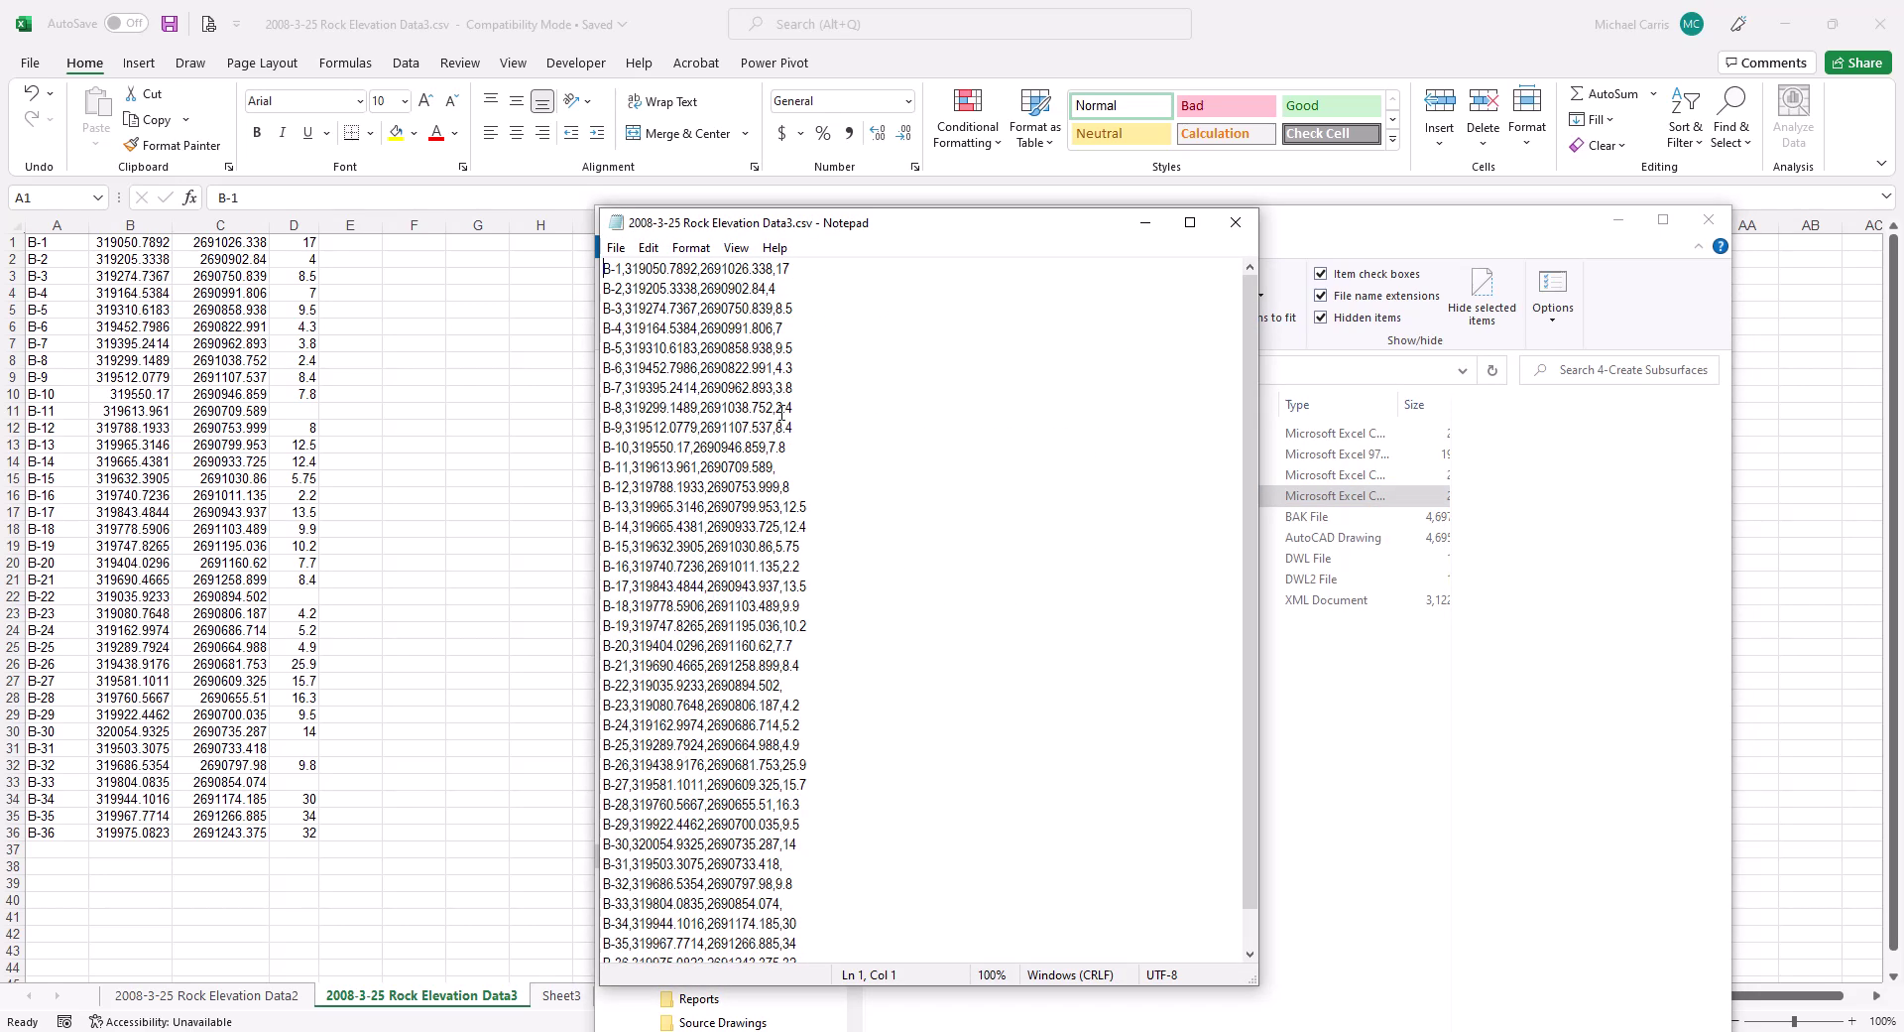
scroll(843, 809, "down", 1)
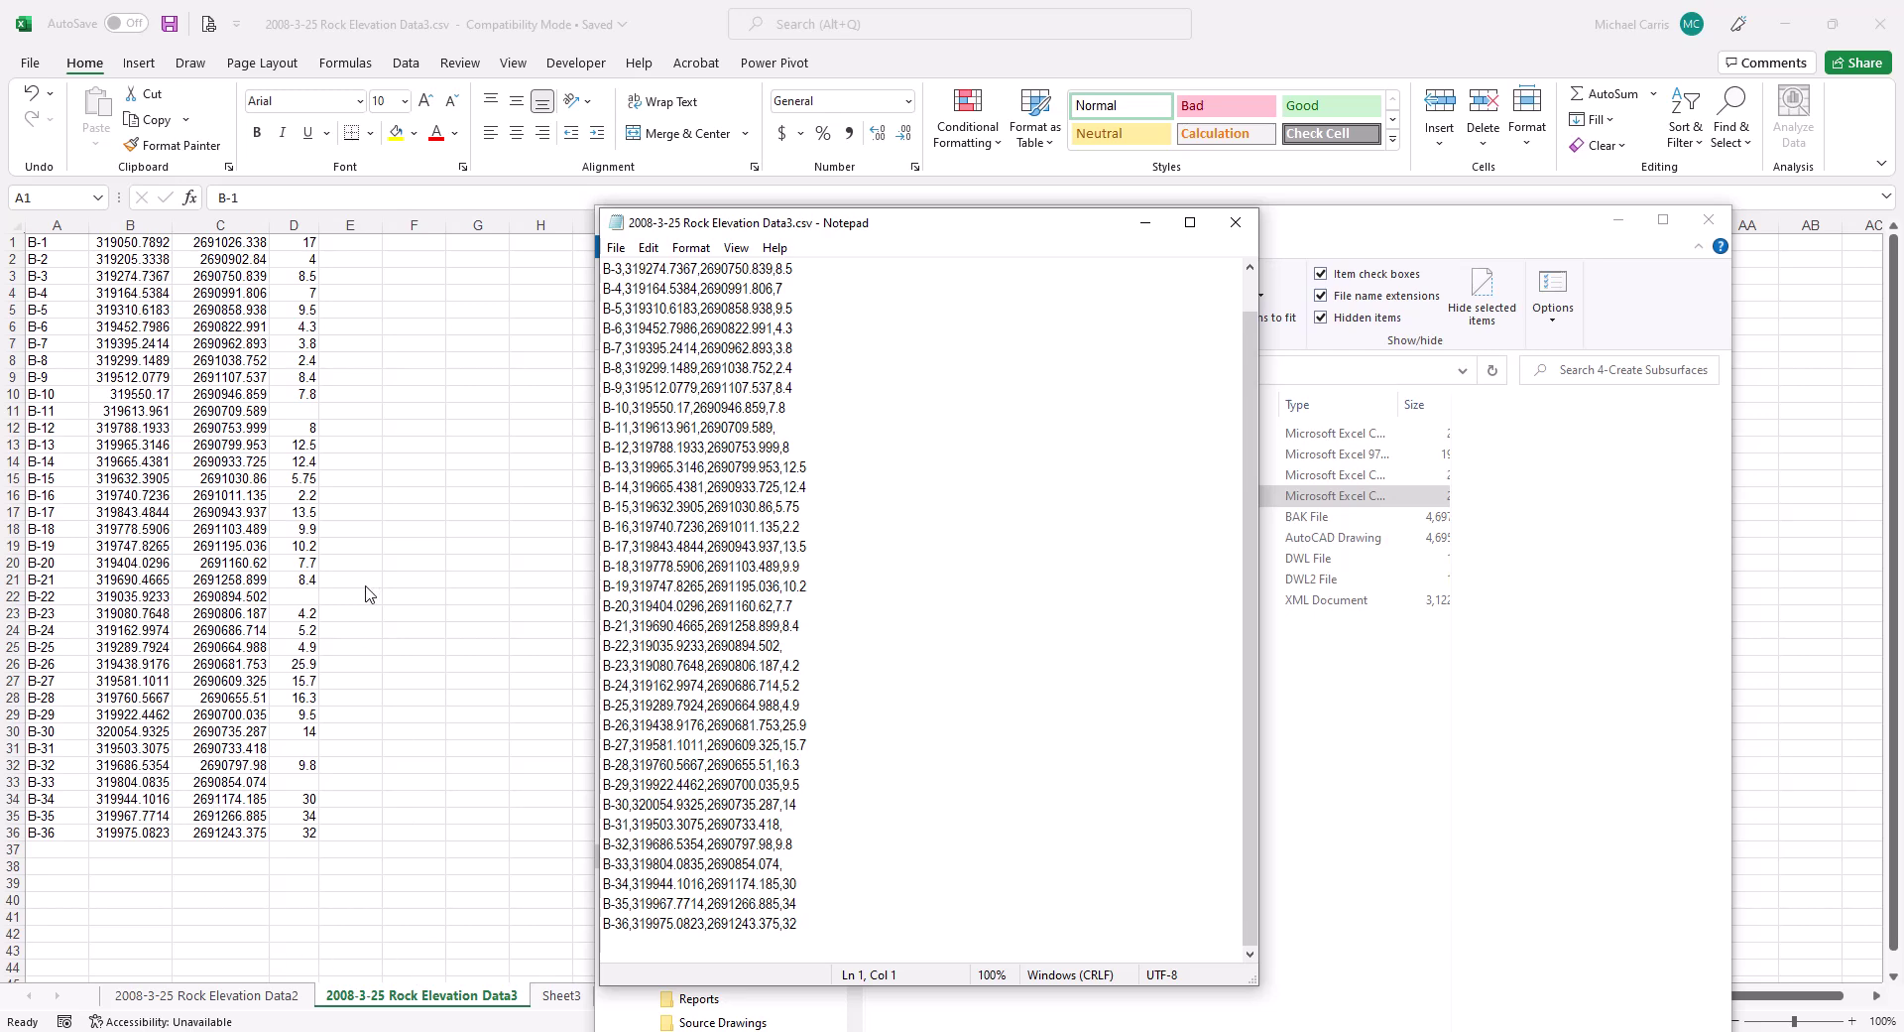
Recheck the comma-separated point lines from B-1 onward in Notepad, move the window aside, and close the file.
scroll(1022, 475, "up", 1)
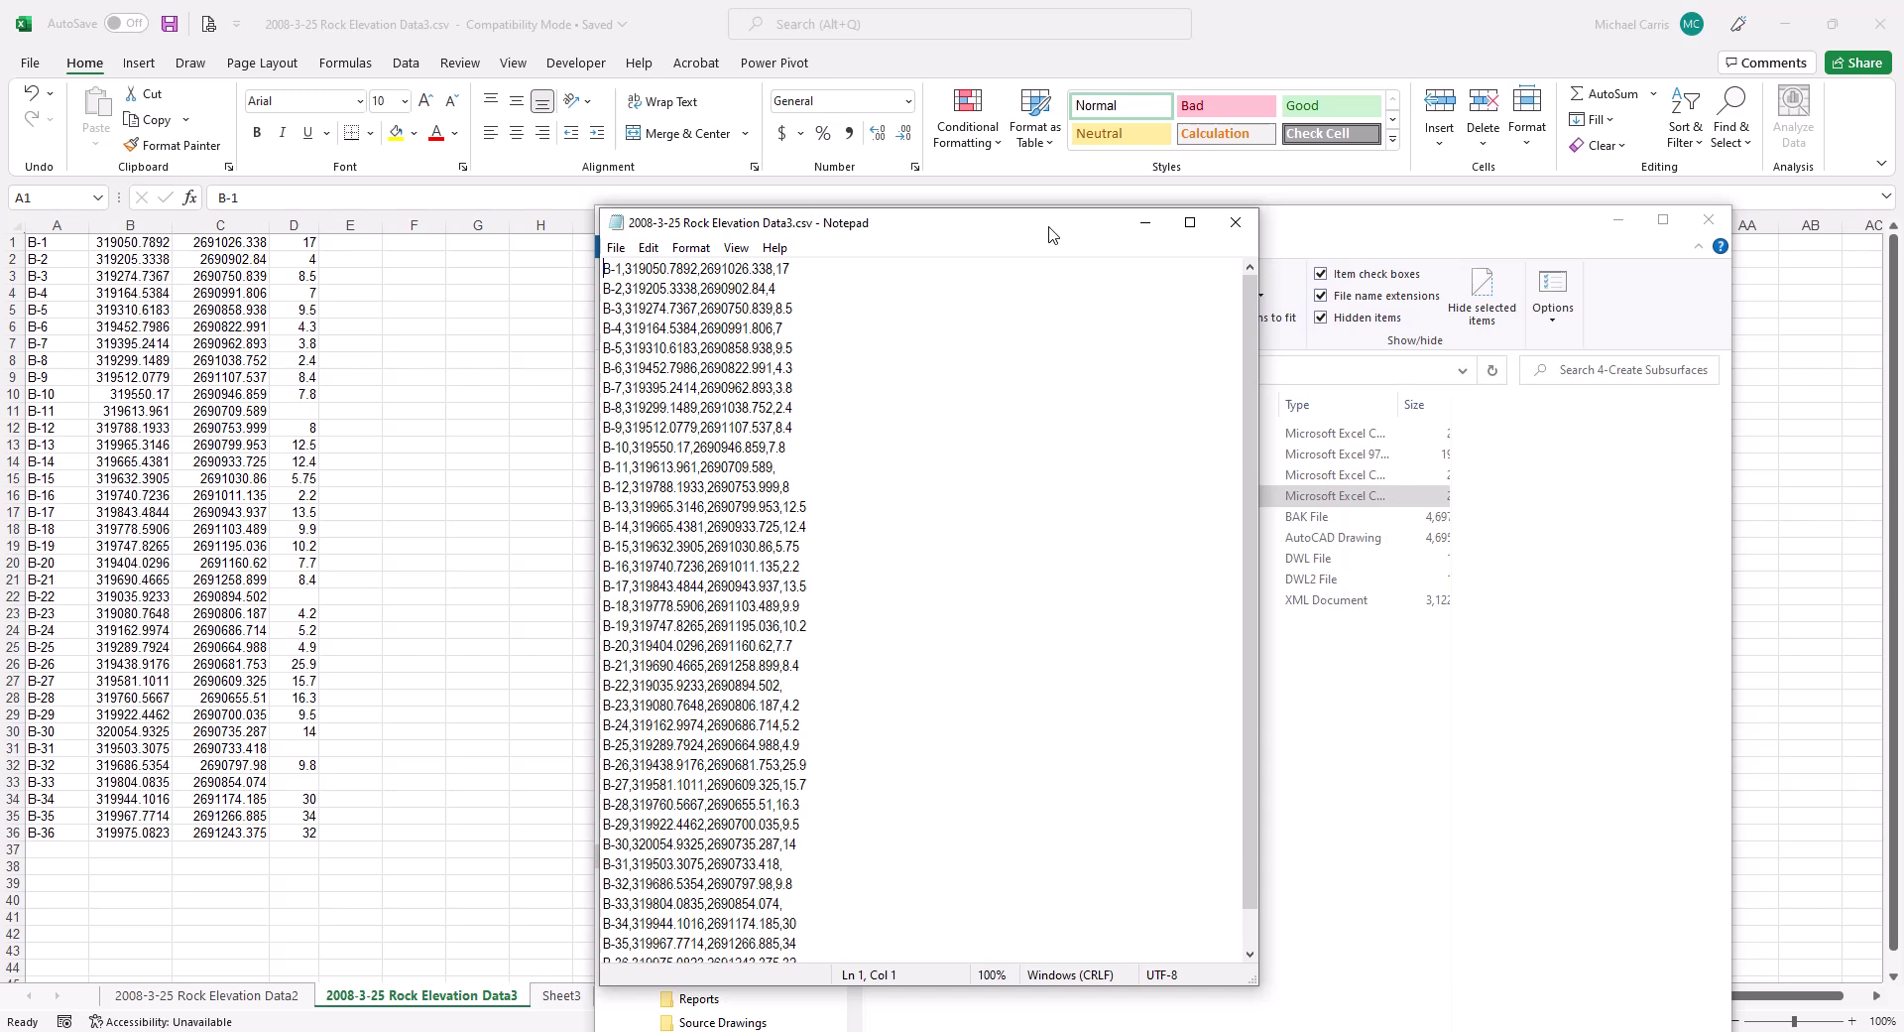
left_click_drag(1037, 238, 819, 205)
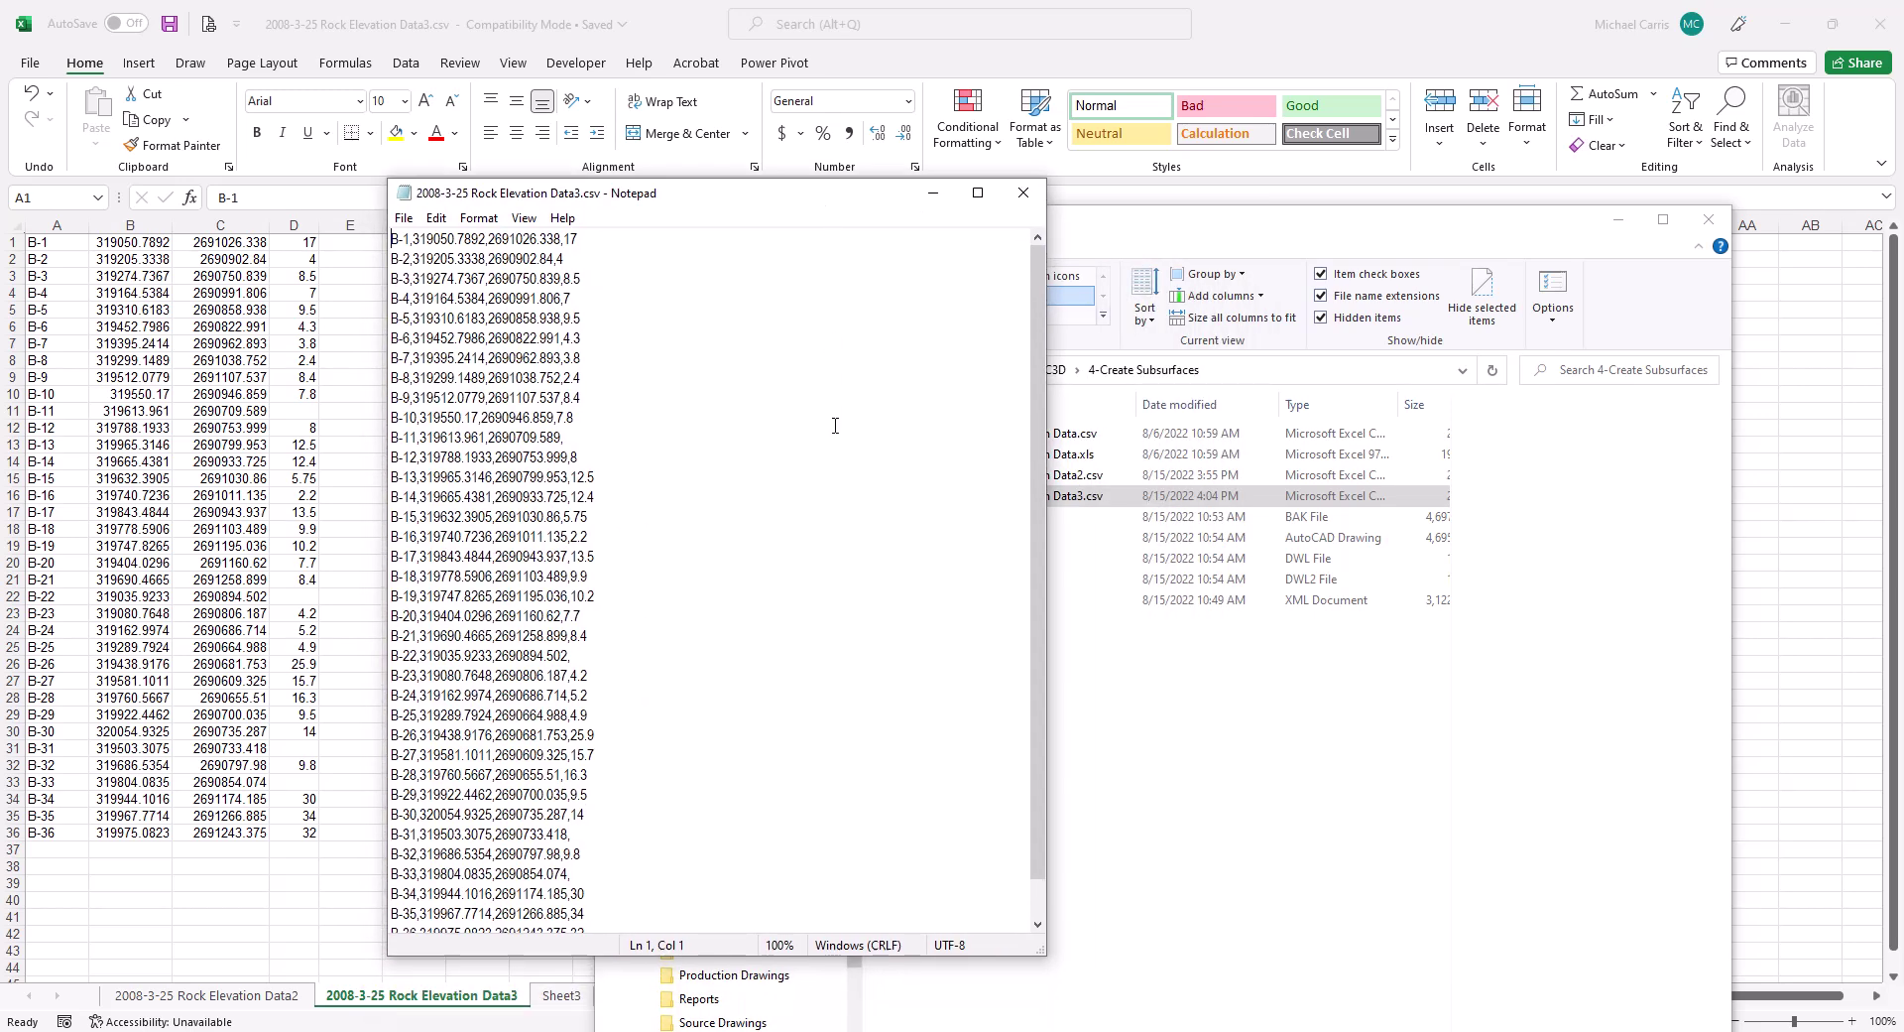
left_click(1022, 192)
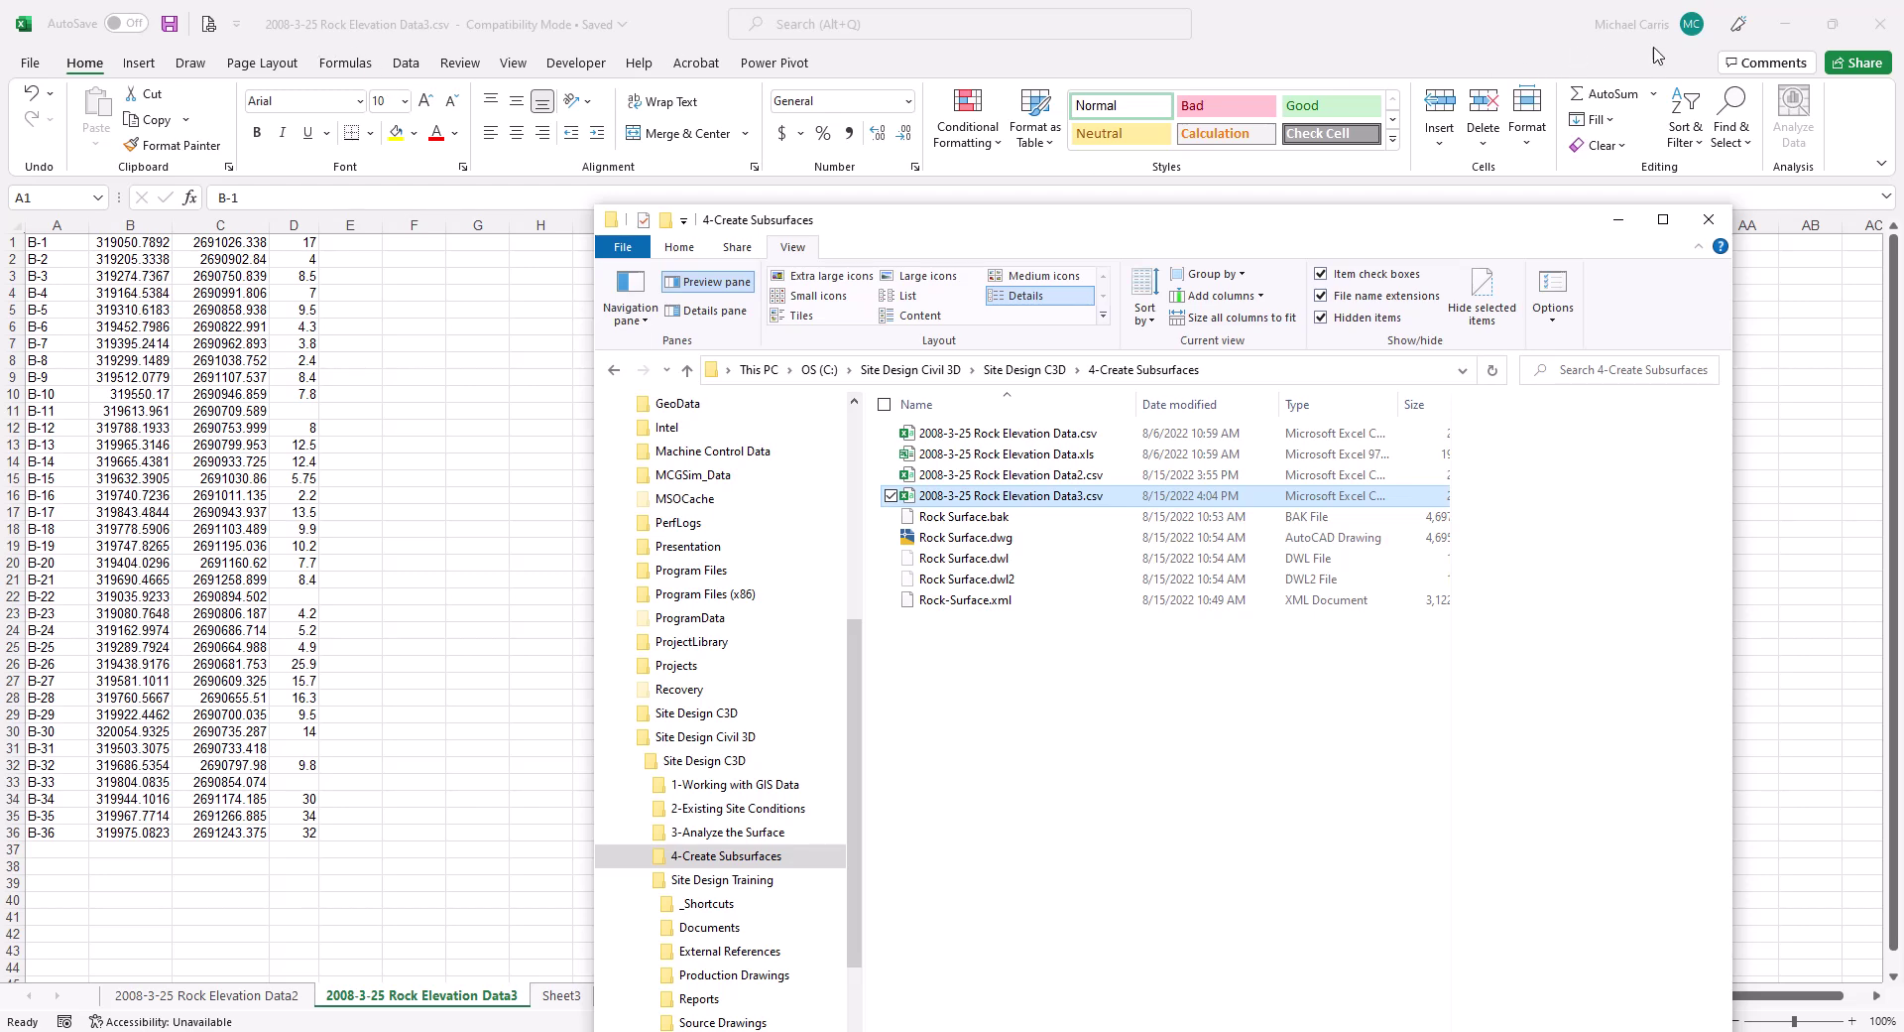
Close the Excel workbook, saving it as 2008-3-25 Rock Elevation Data3.csv in CSV (Comma delimited) format and replacing the existing file.
left_click(1871, 35)
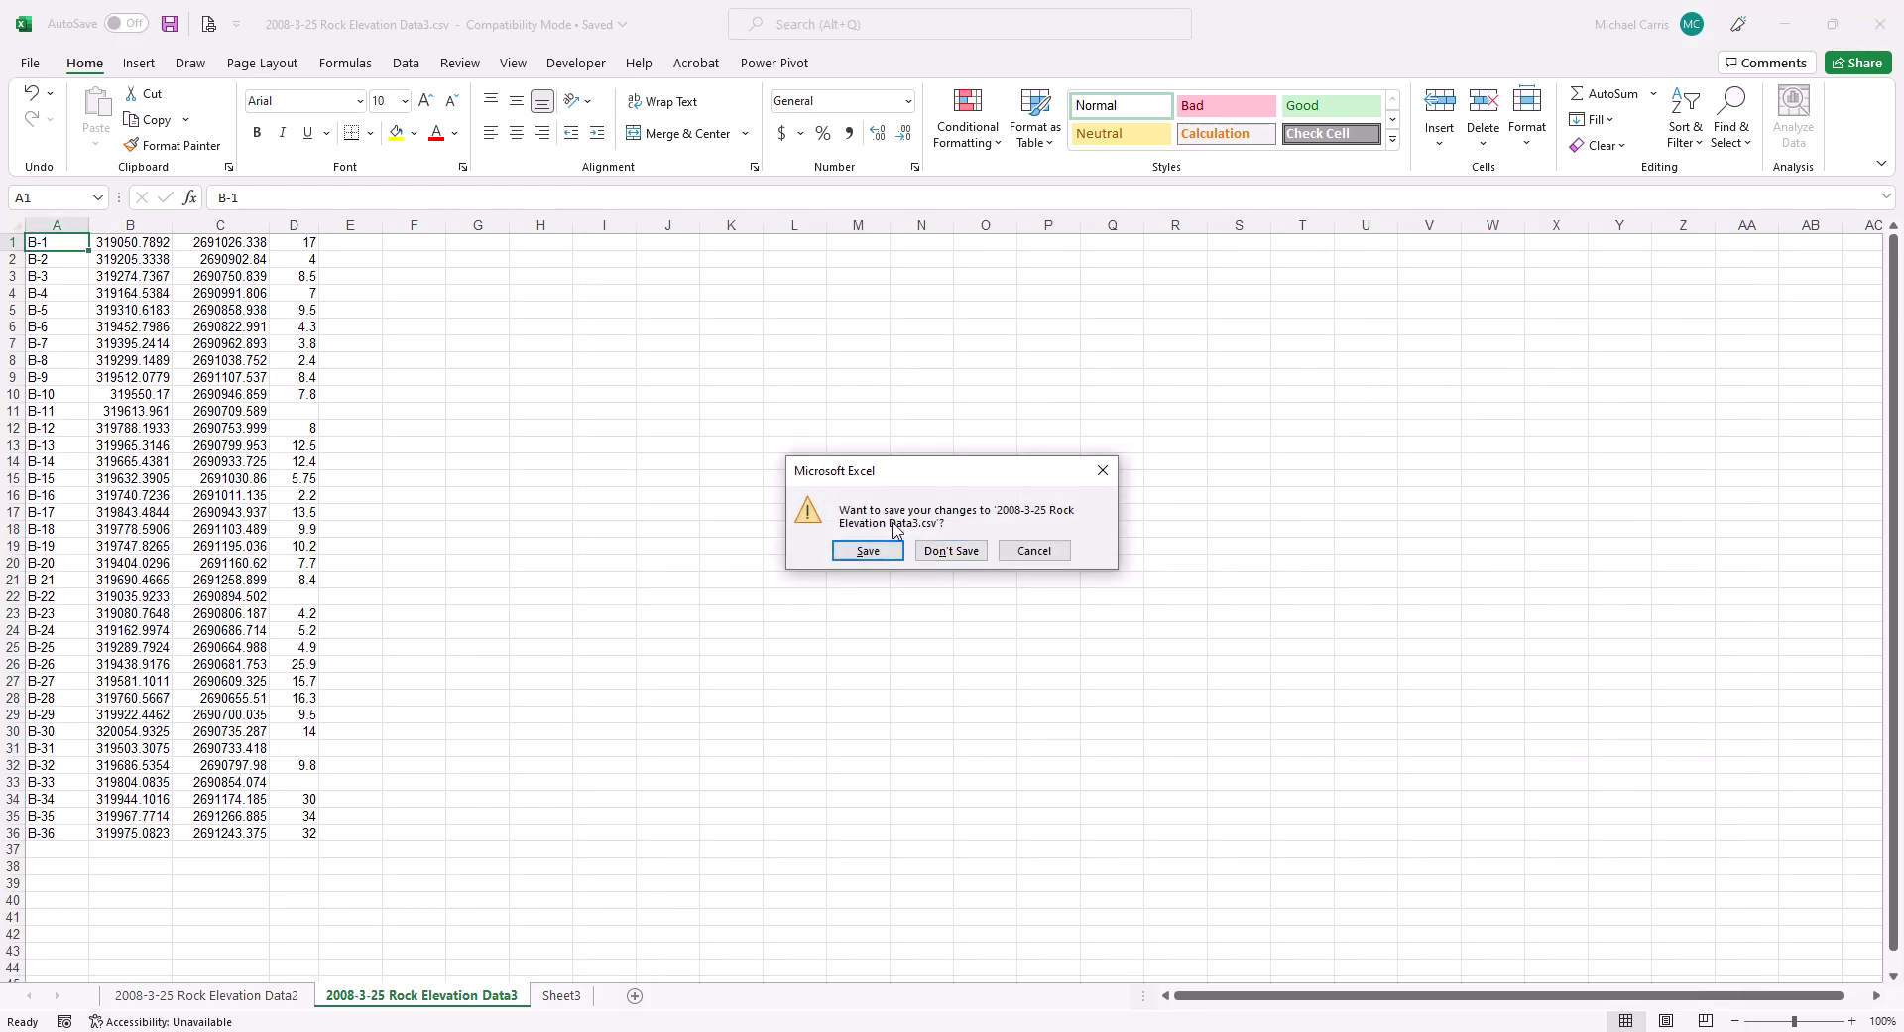
left_click(856, 548)
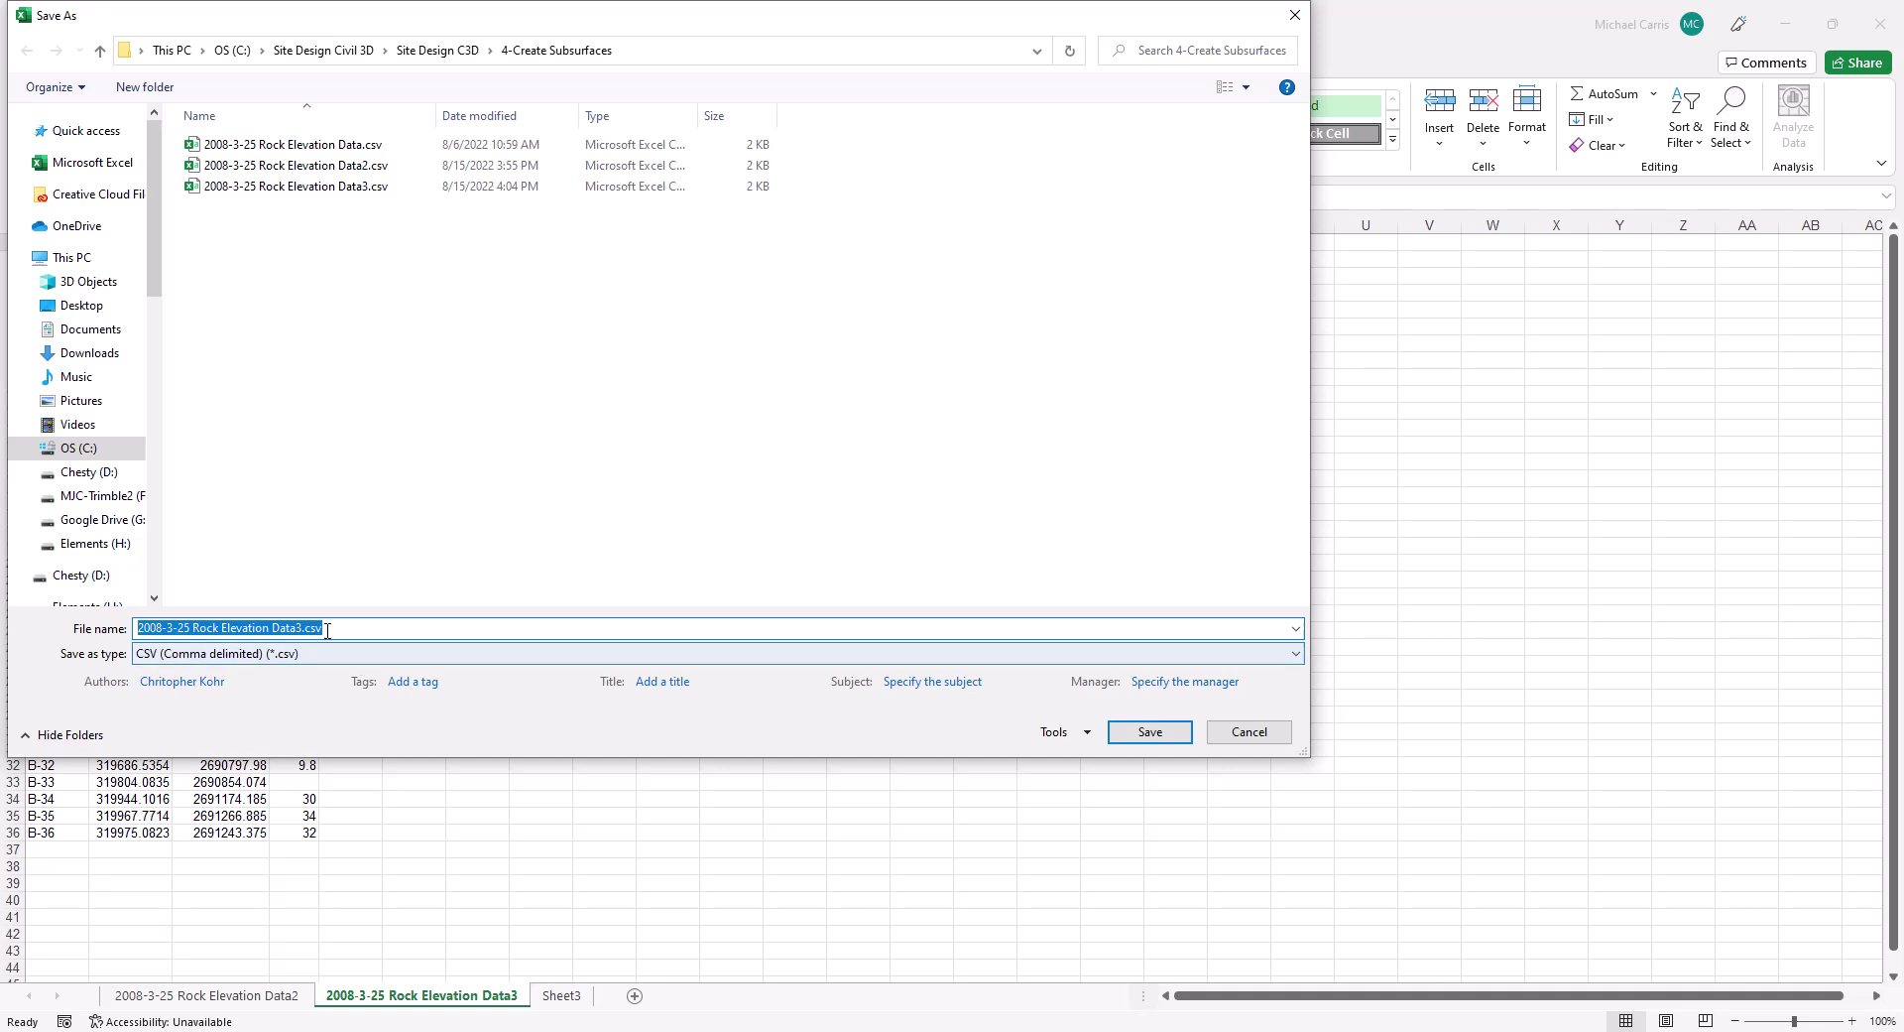
left_click(1150, 732)
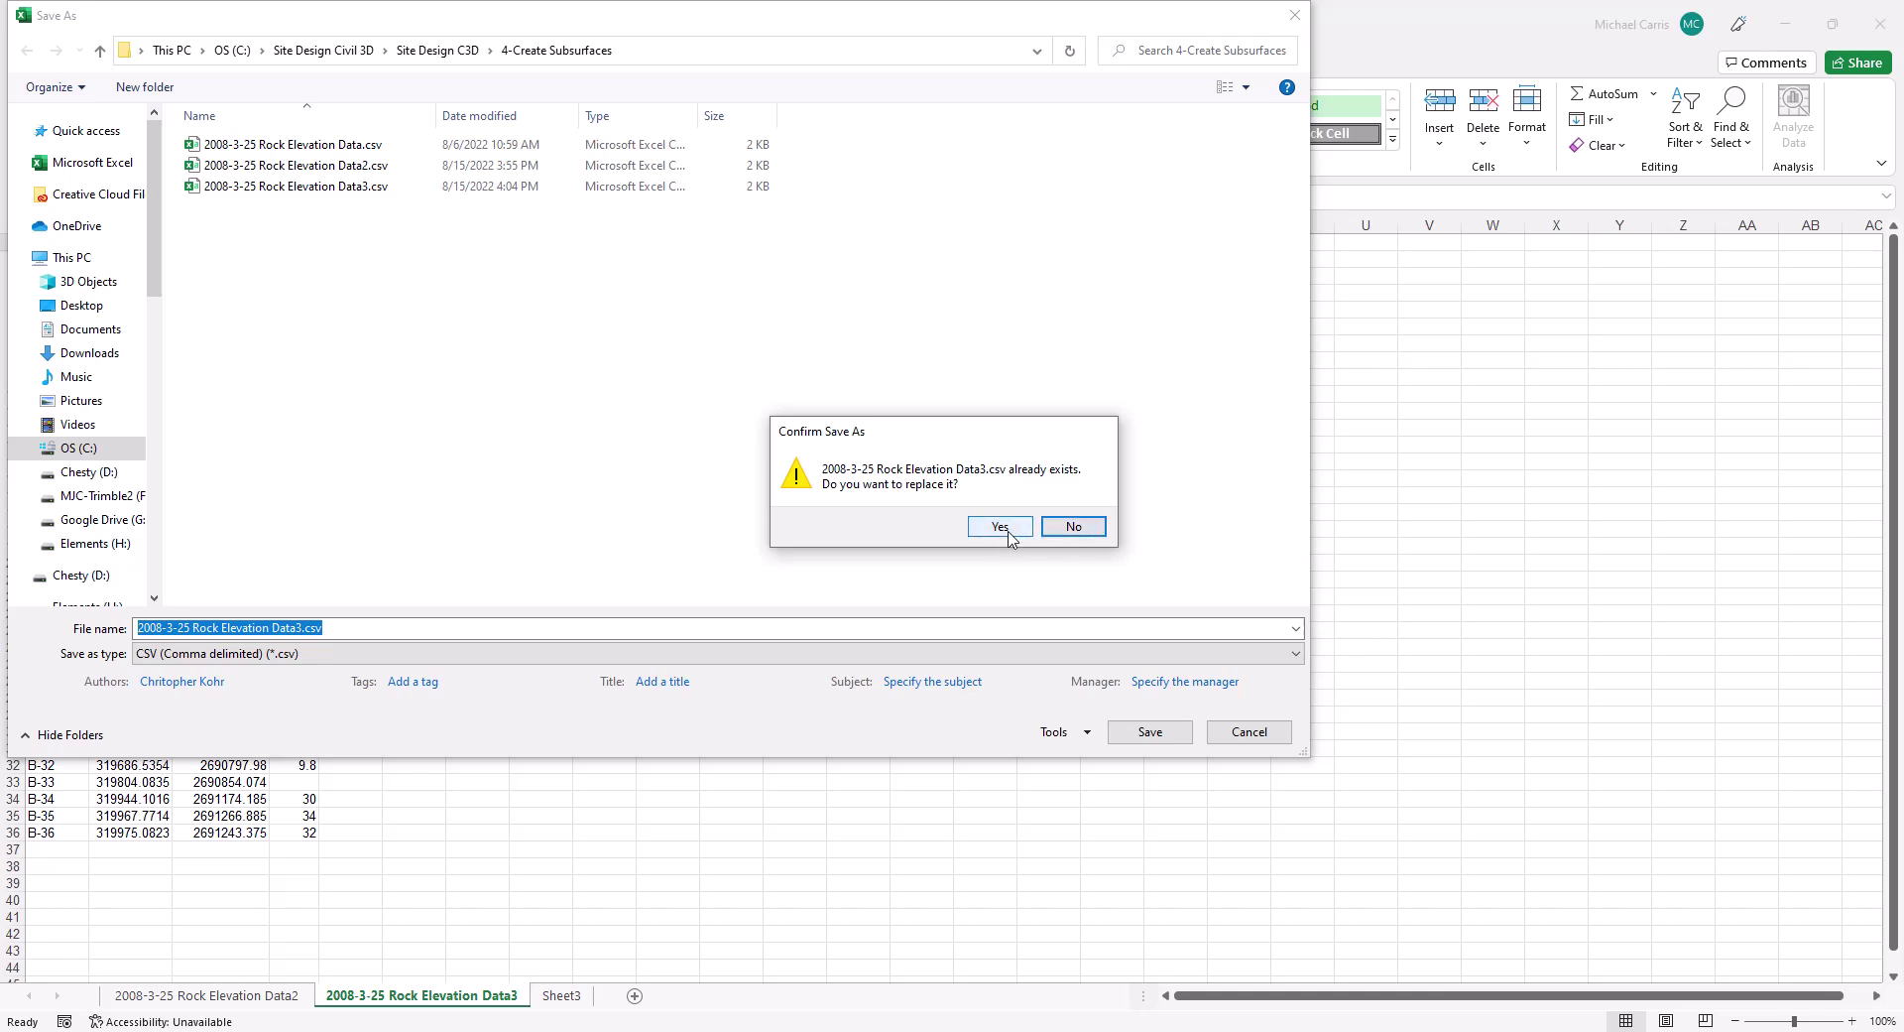
left_click(1004, 530)
key("alt+F4")
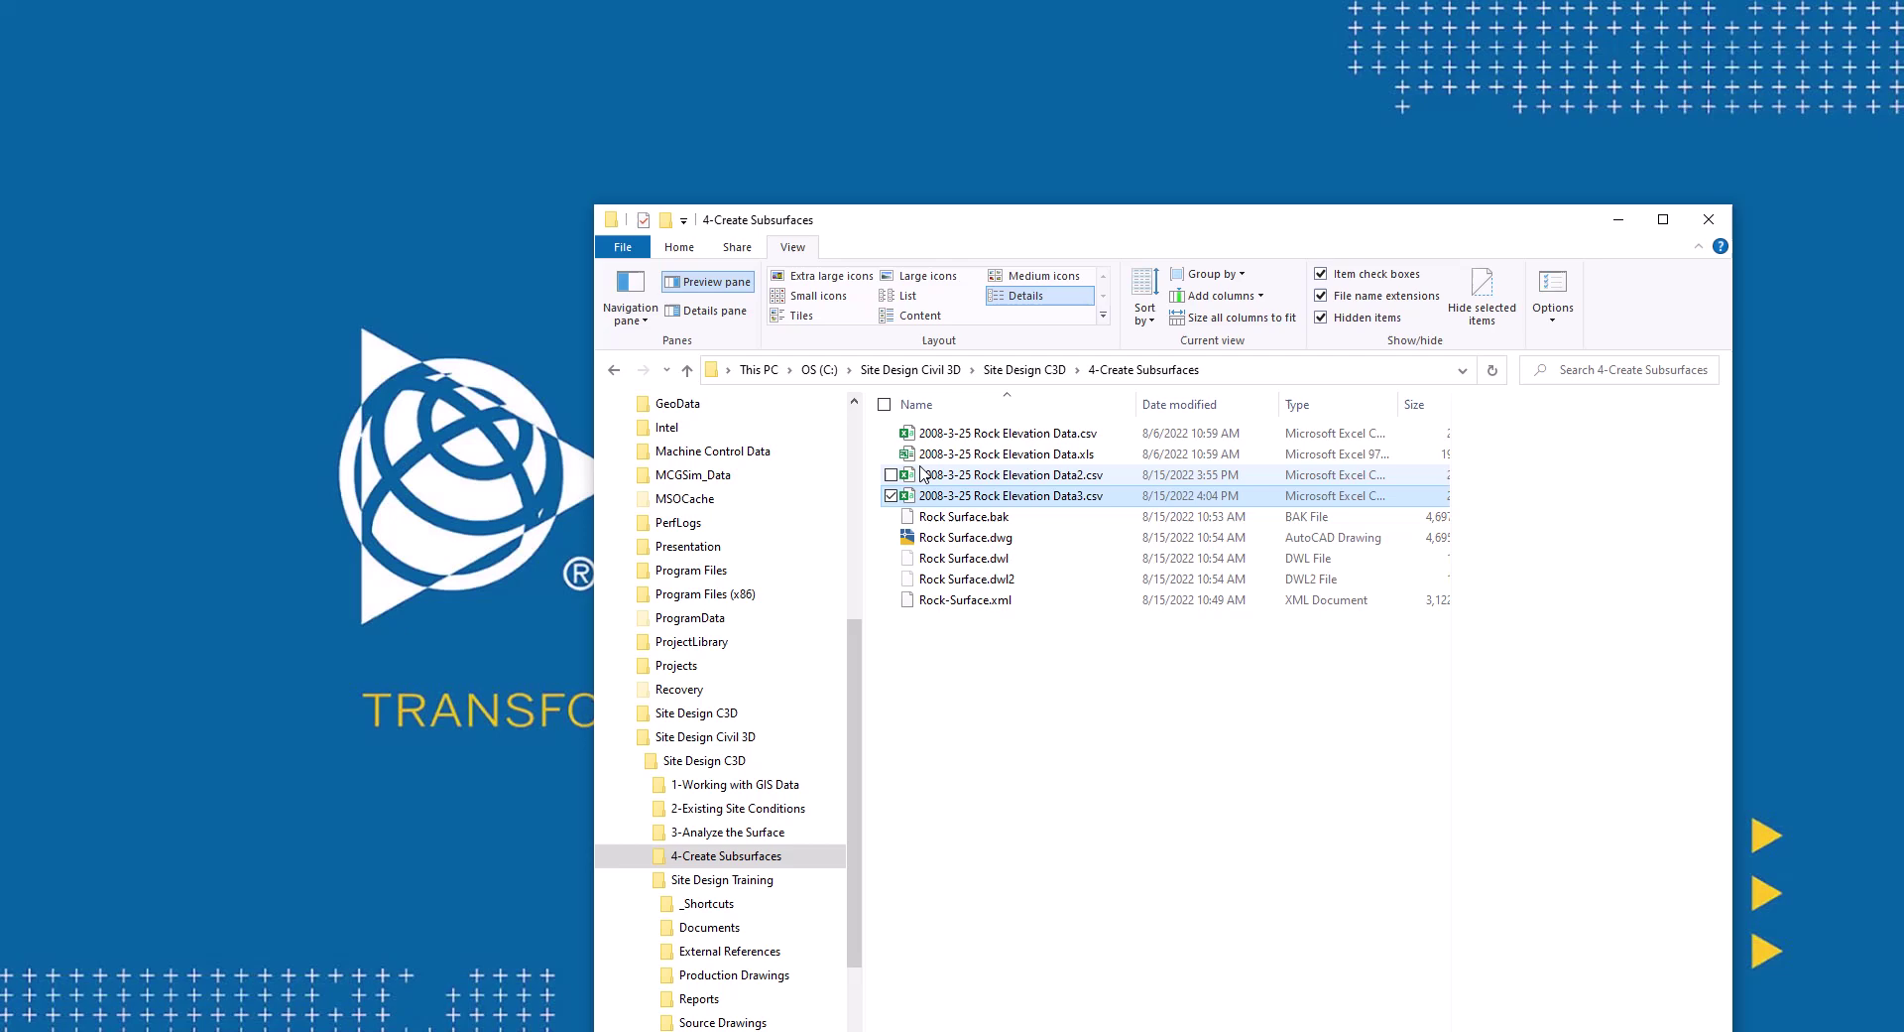
Reopen 2008-3-25 Rock Elevation Data3.csv with Excel and autofit columns B and C to show the full coordinates.
right_click(1032, 492)
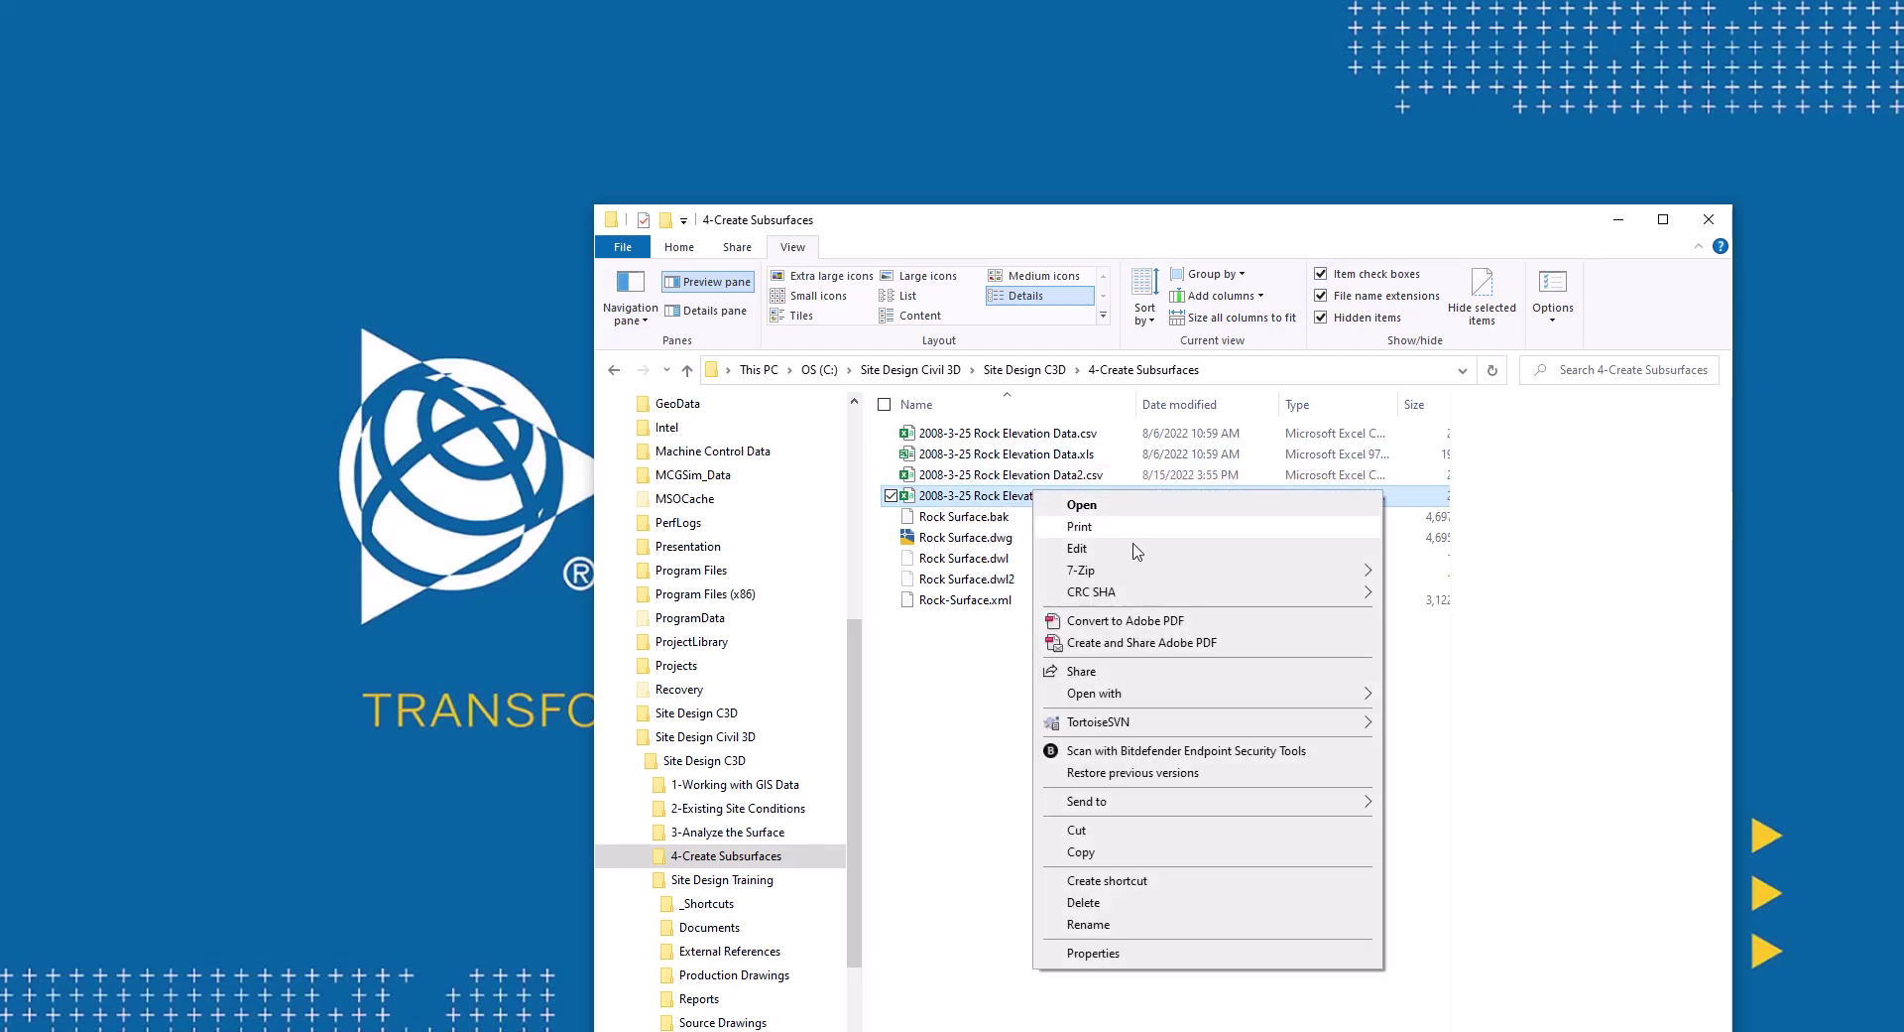
mouse_move(1176, 695)
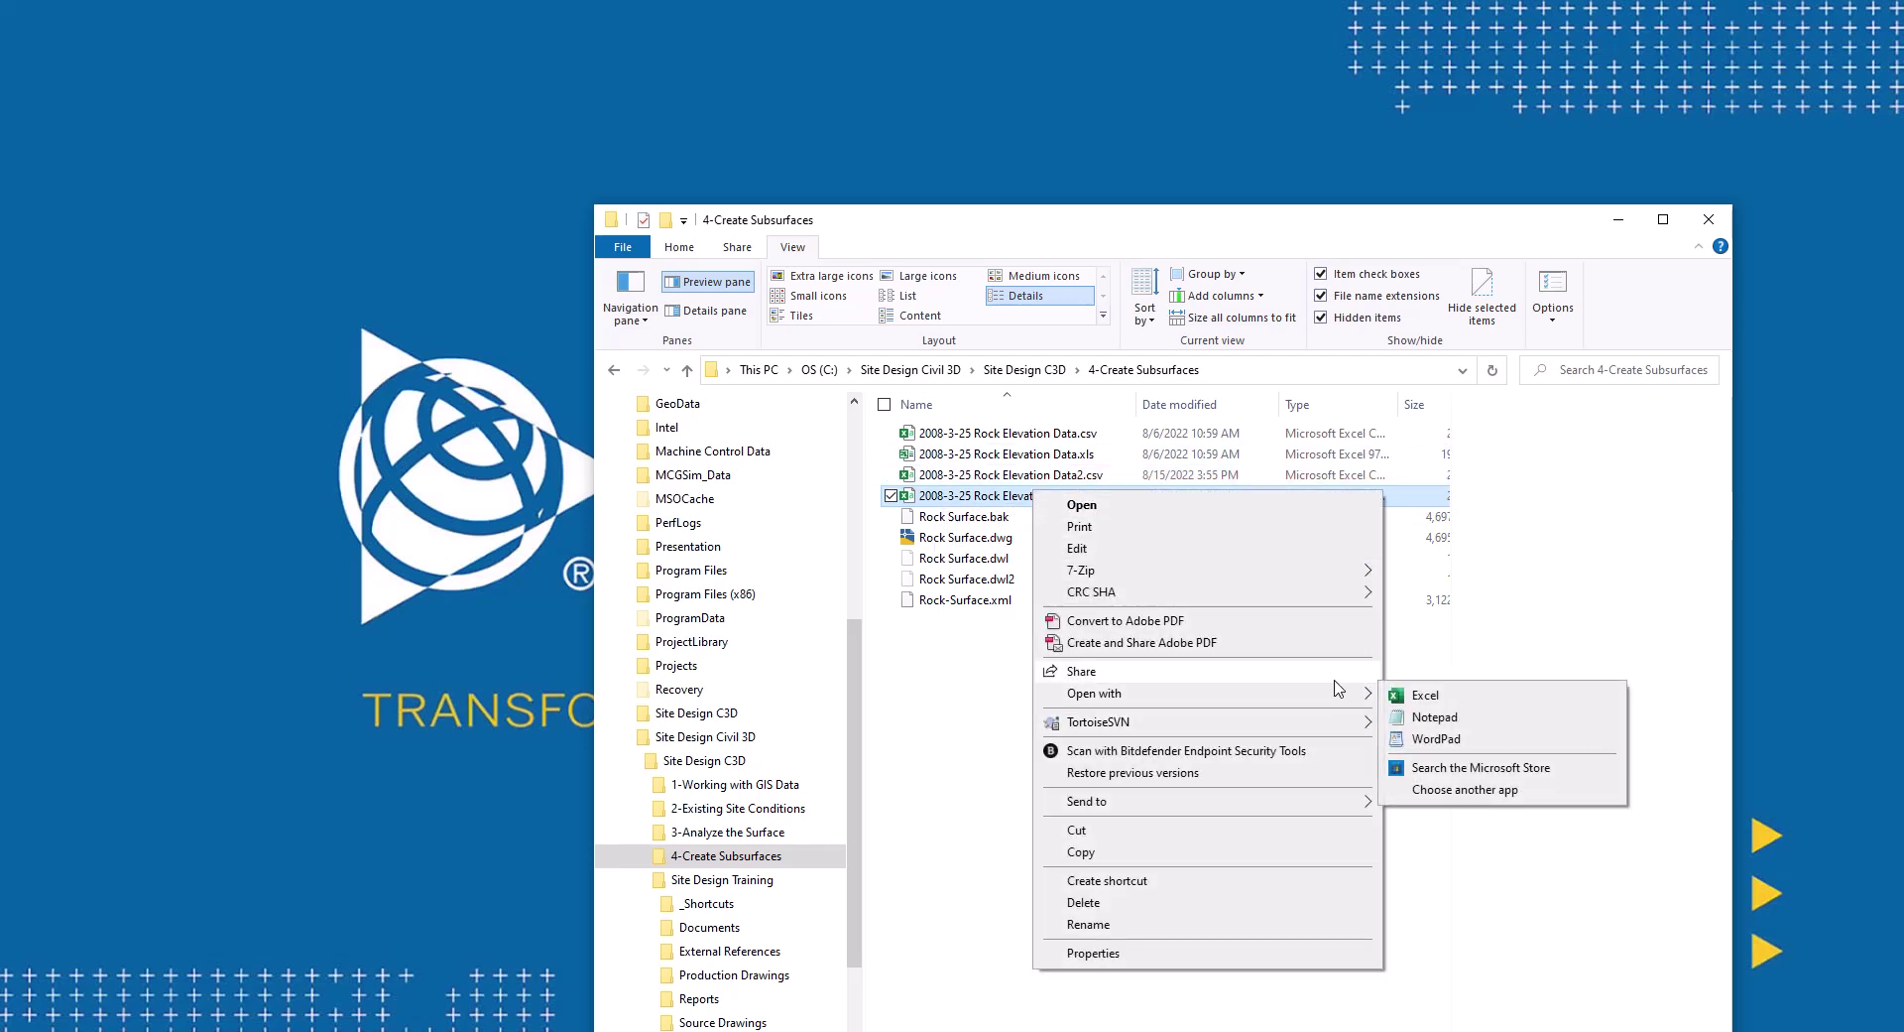
left_click(1423, 695)
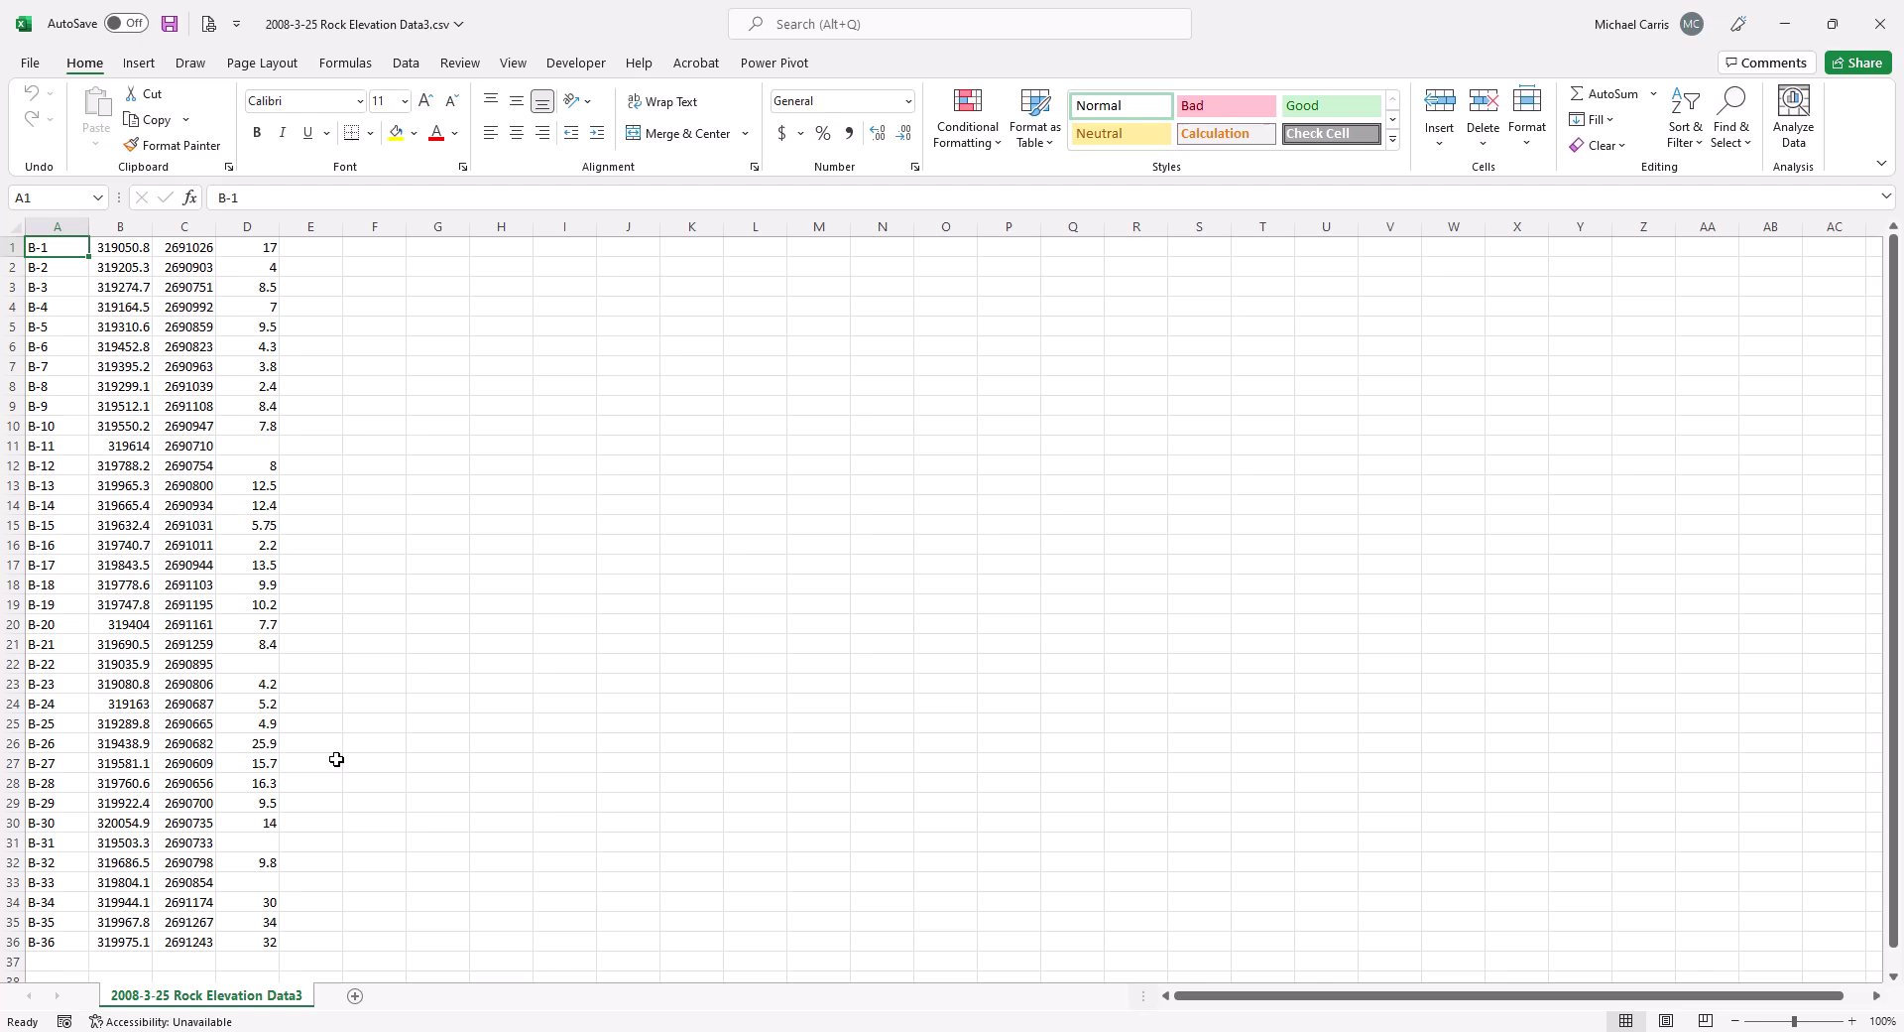
left_click_drag(148, 226, 147, 227)
double_click(148, 226)
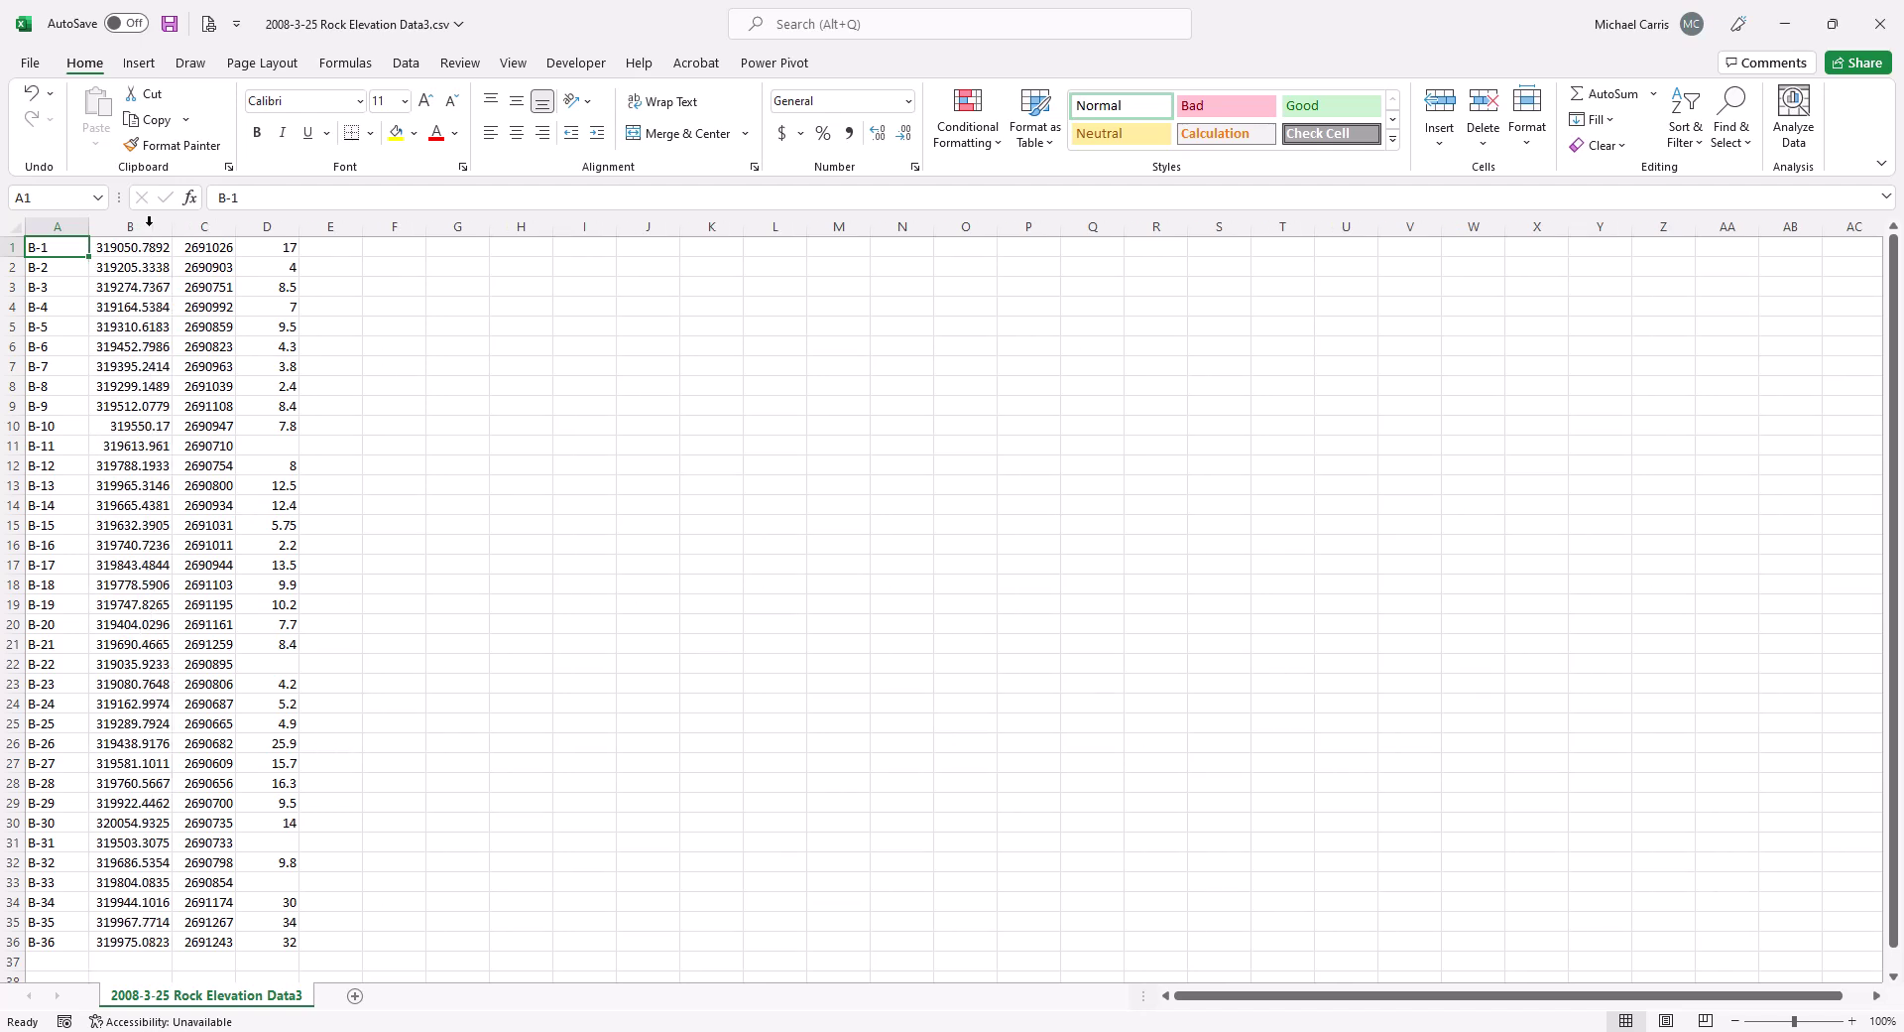
double_click(226, 218)
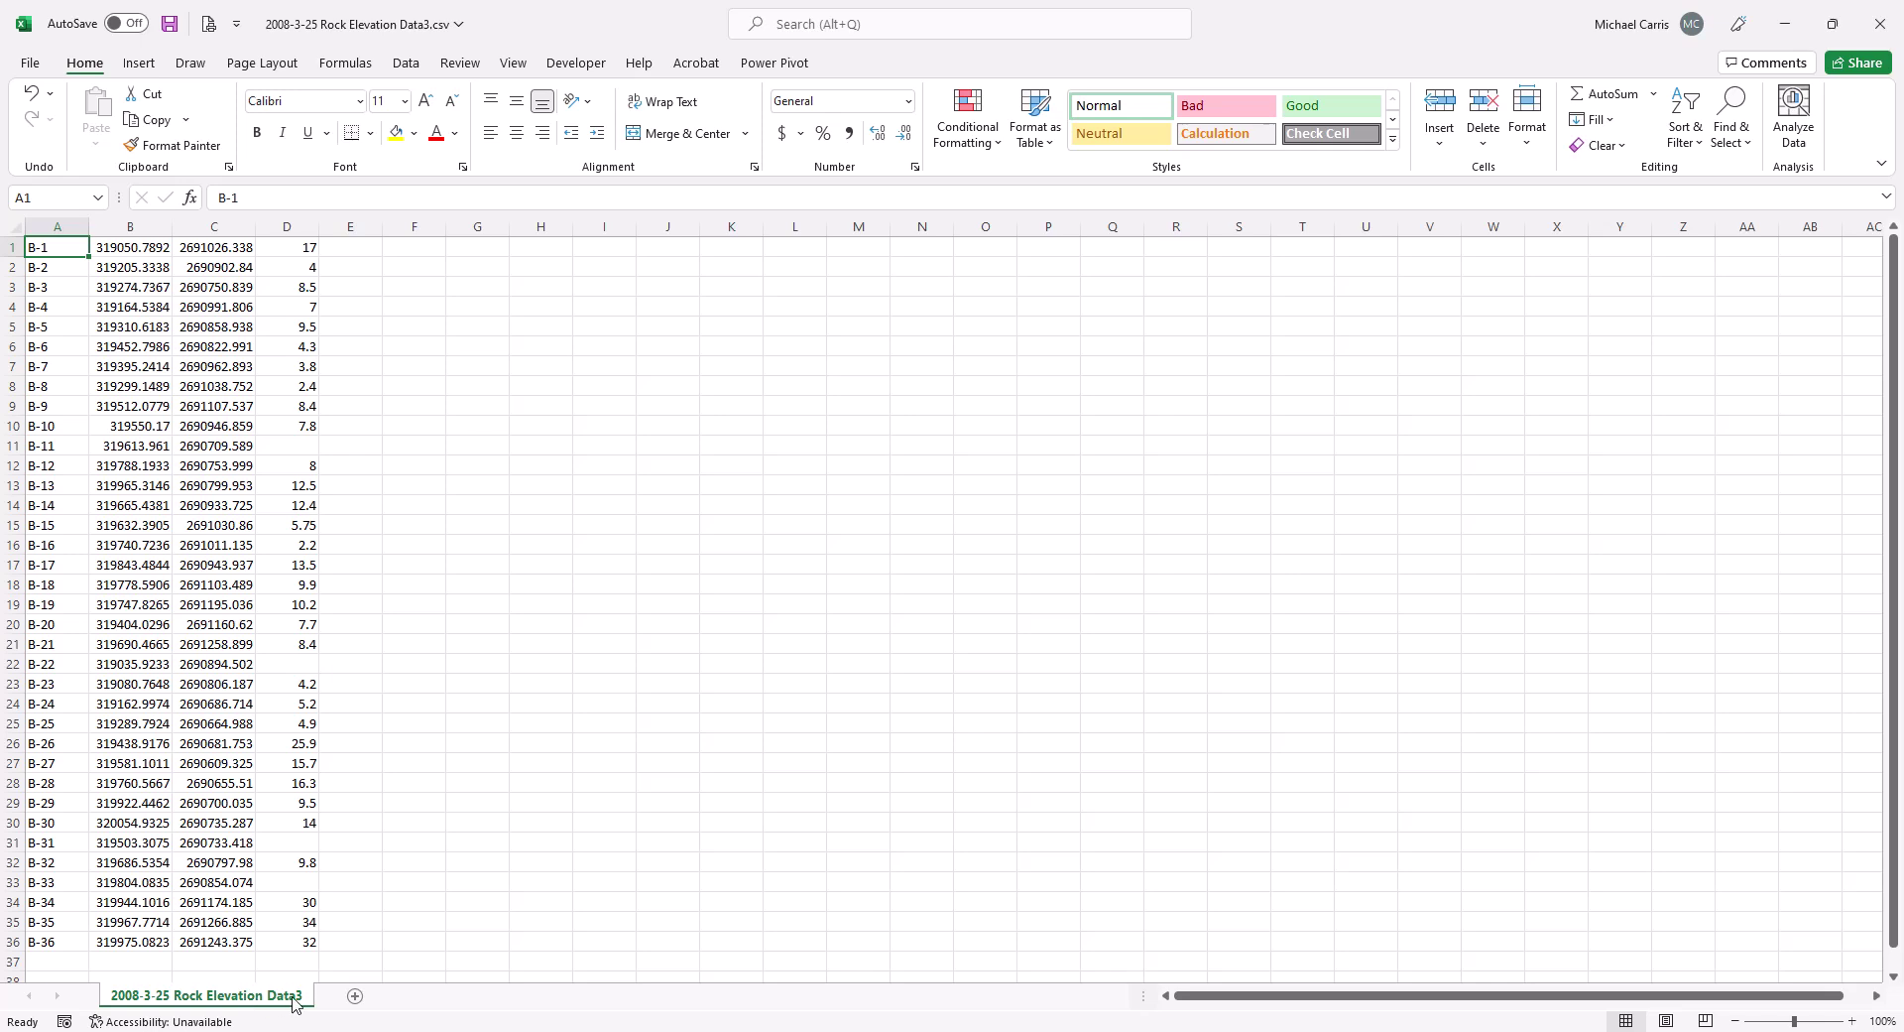